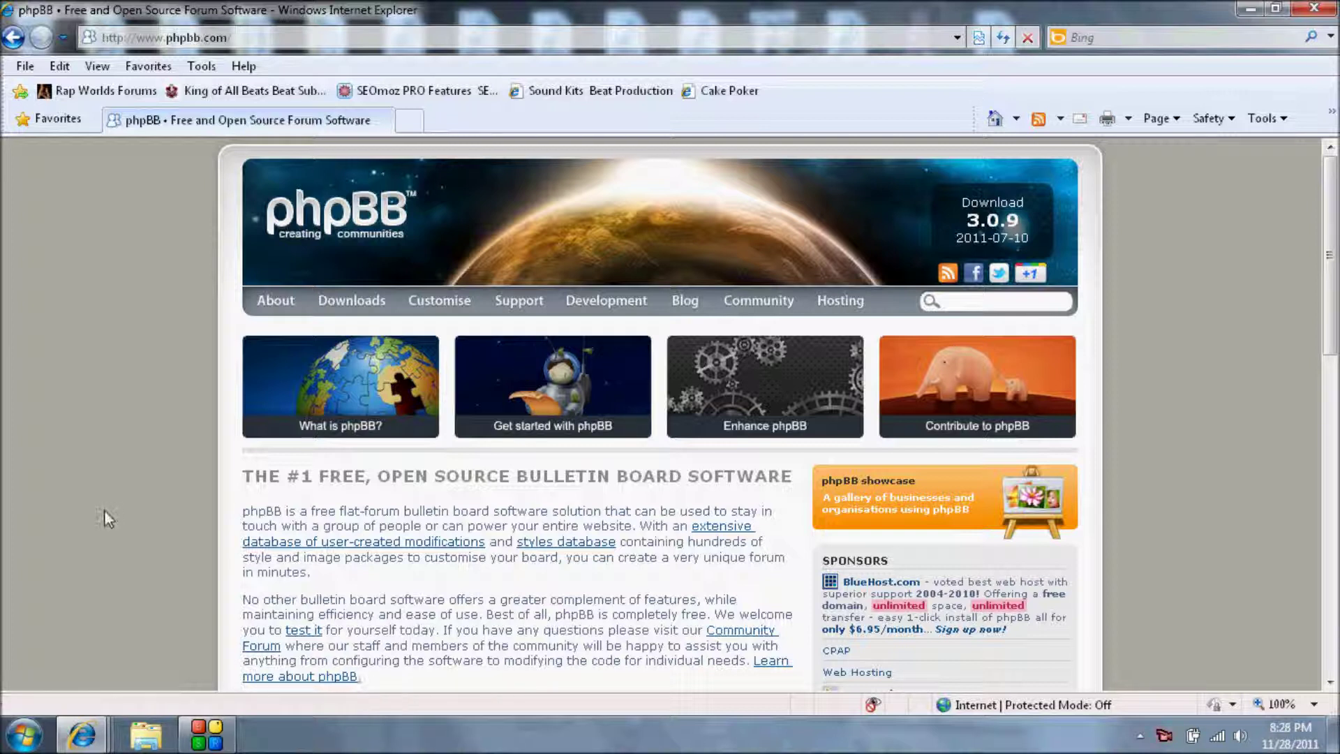
Step: Launch FileZilla and connect to the saved 99Cent Drum Kits site from Site Manager
click(21, 734)
click(146, 328)
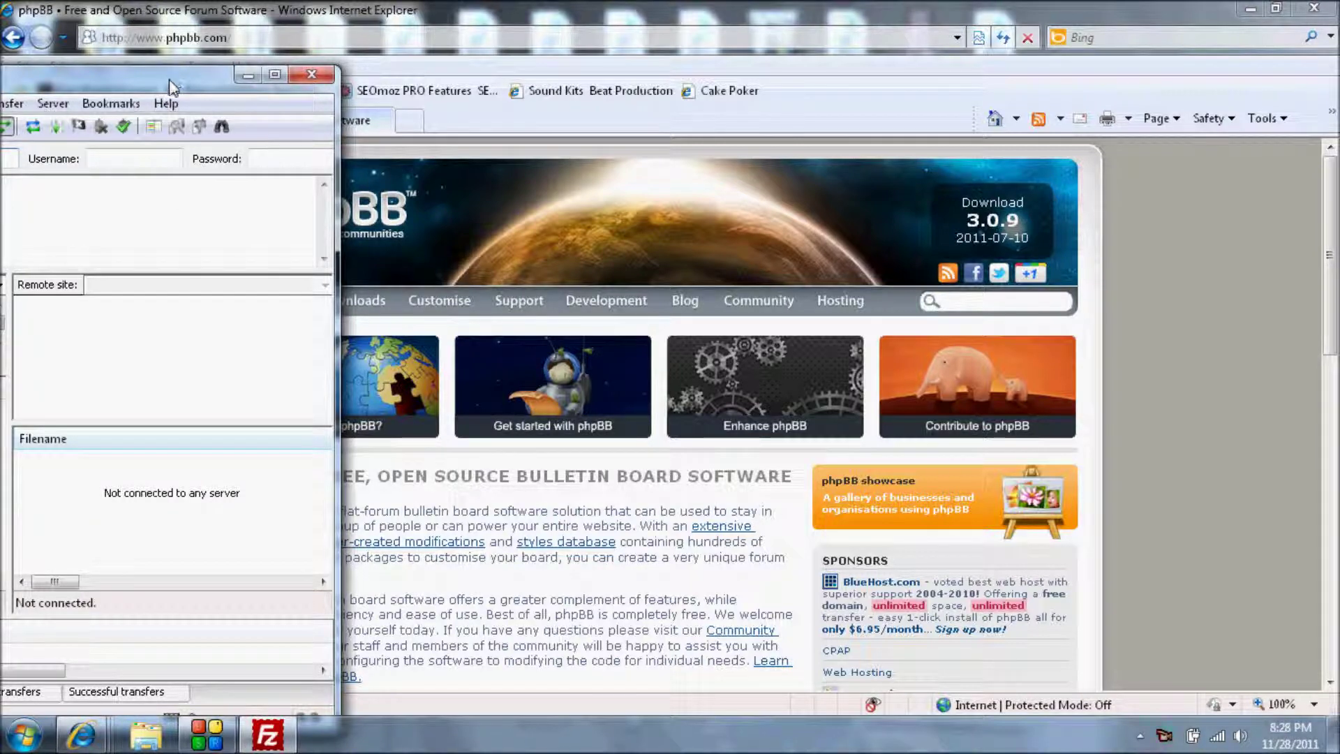
mouse_move(168, 86)
mouse_down()
mouse_move(472, 56)
mouse_move(369, 57)
mouse_up()
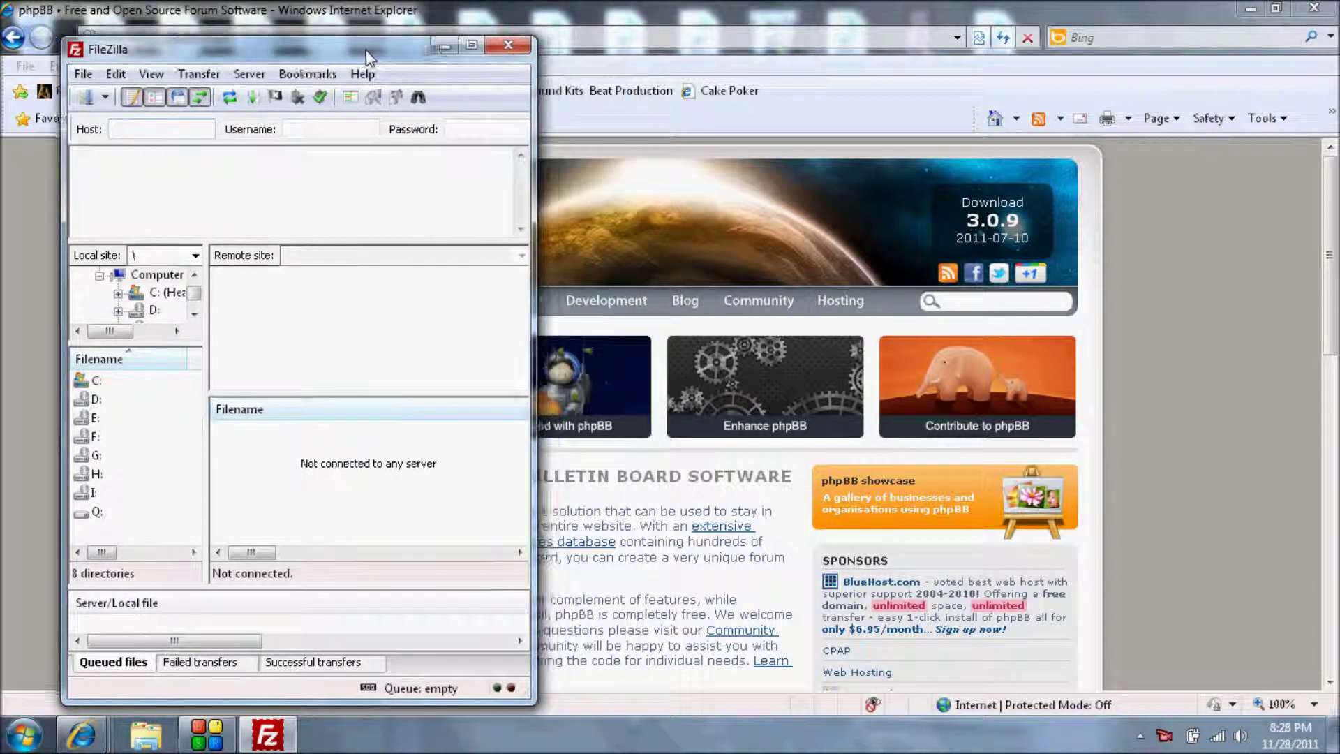
click(85, 101)
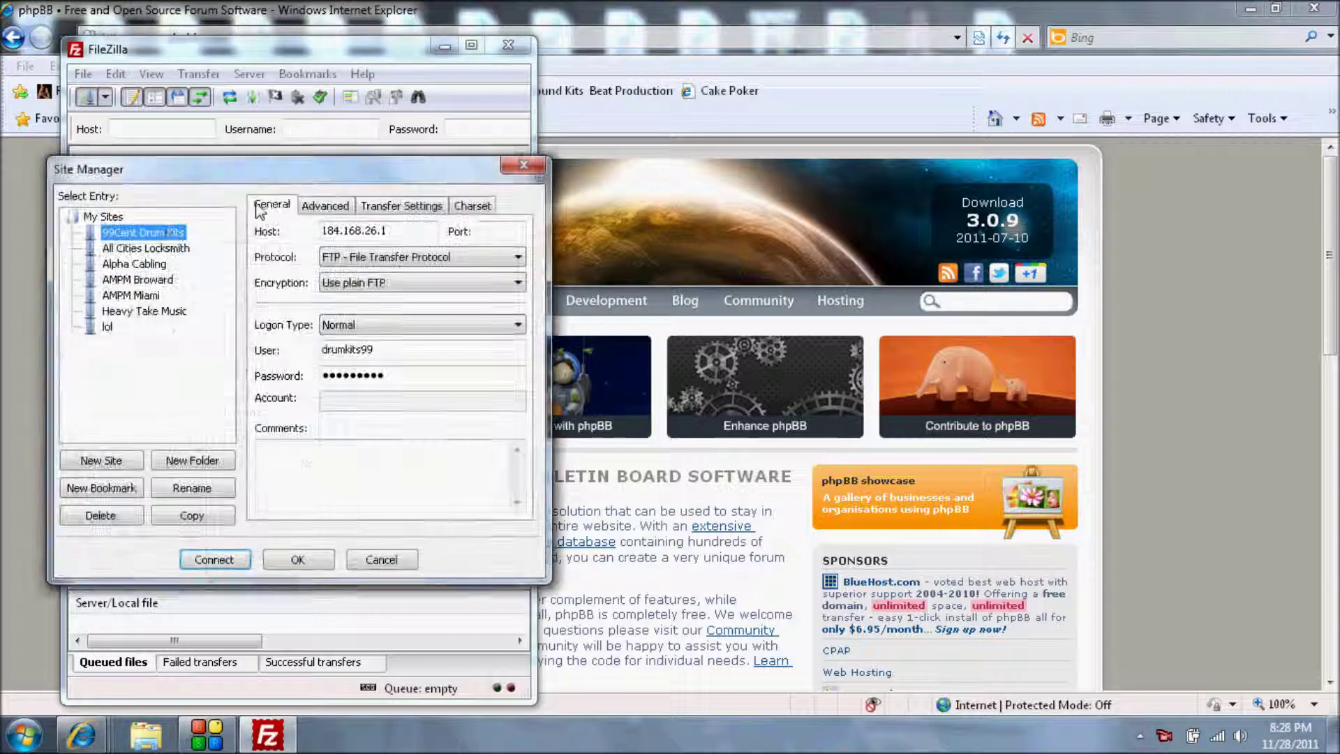
double_click(168, 228)
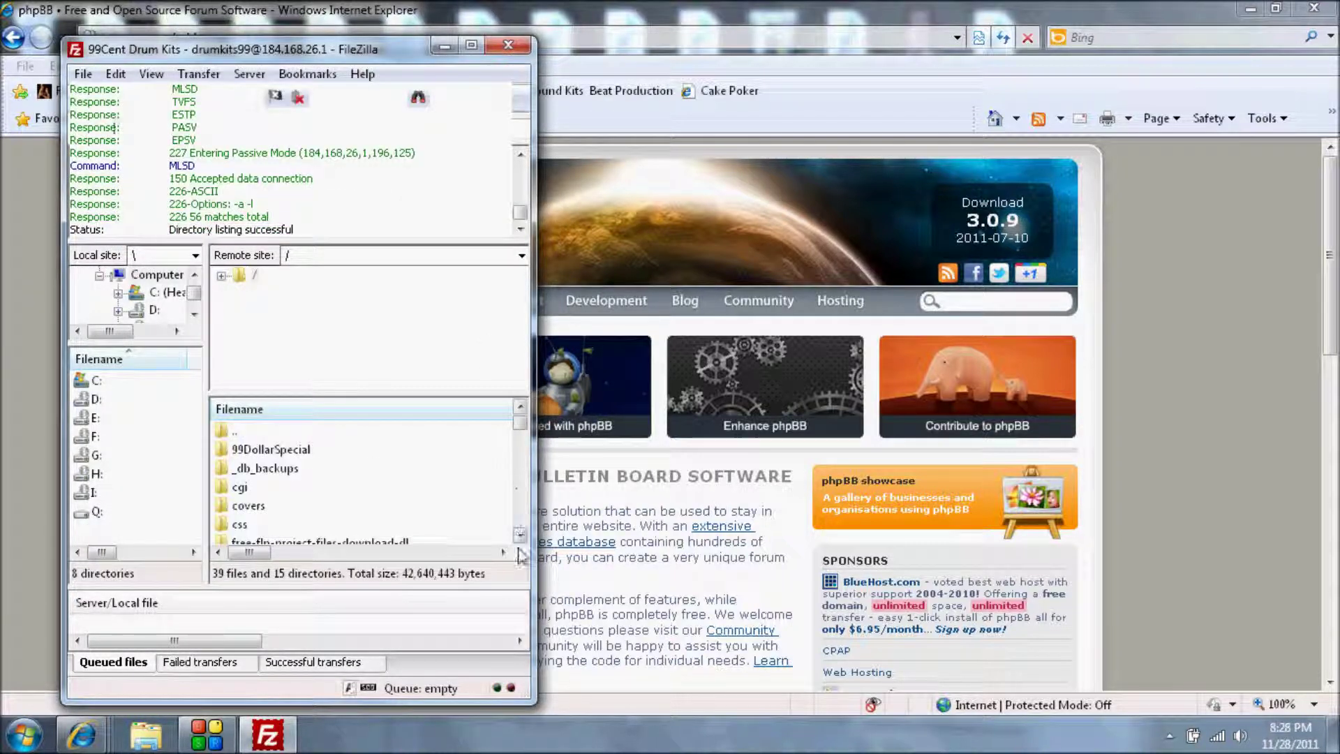
Step: Open the postbeats folder on the remote server
click(520, 535)
click(519, 535)
click(520, 535)
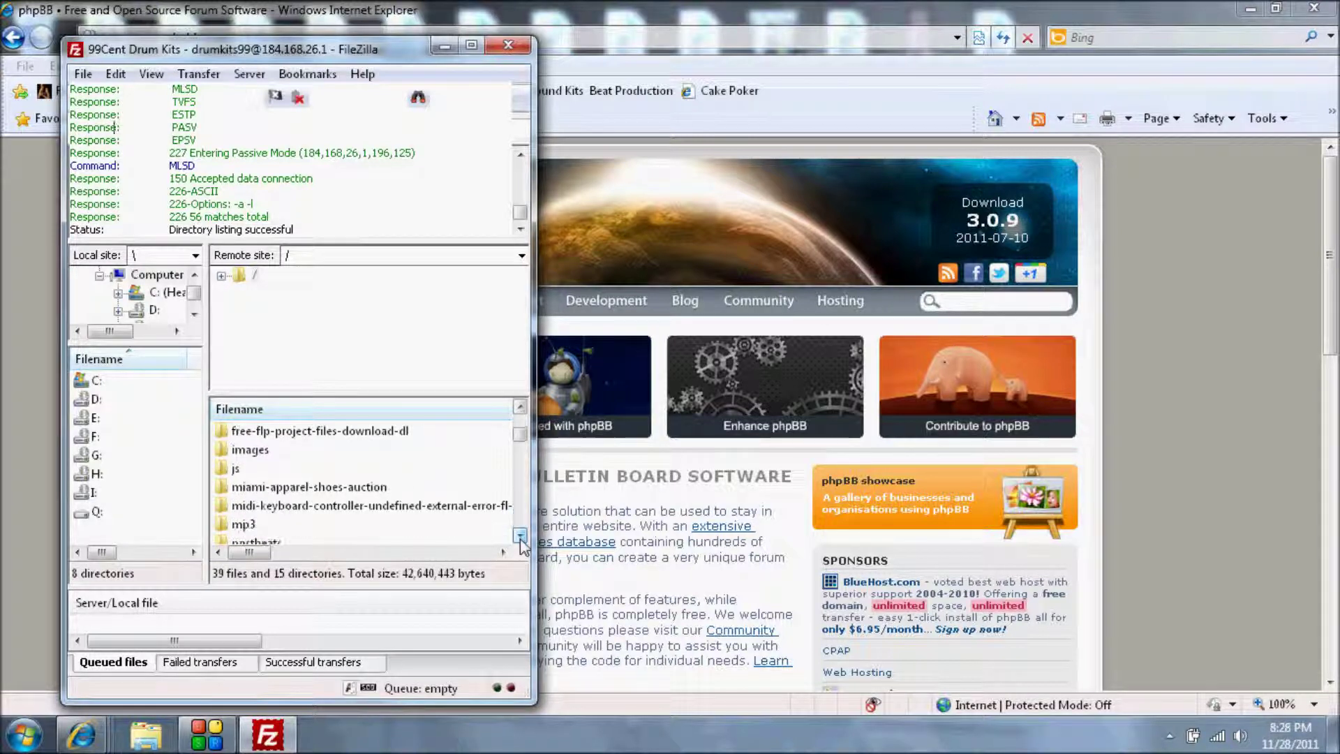
click(520, 535)
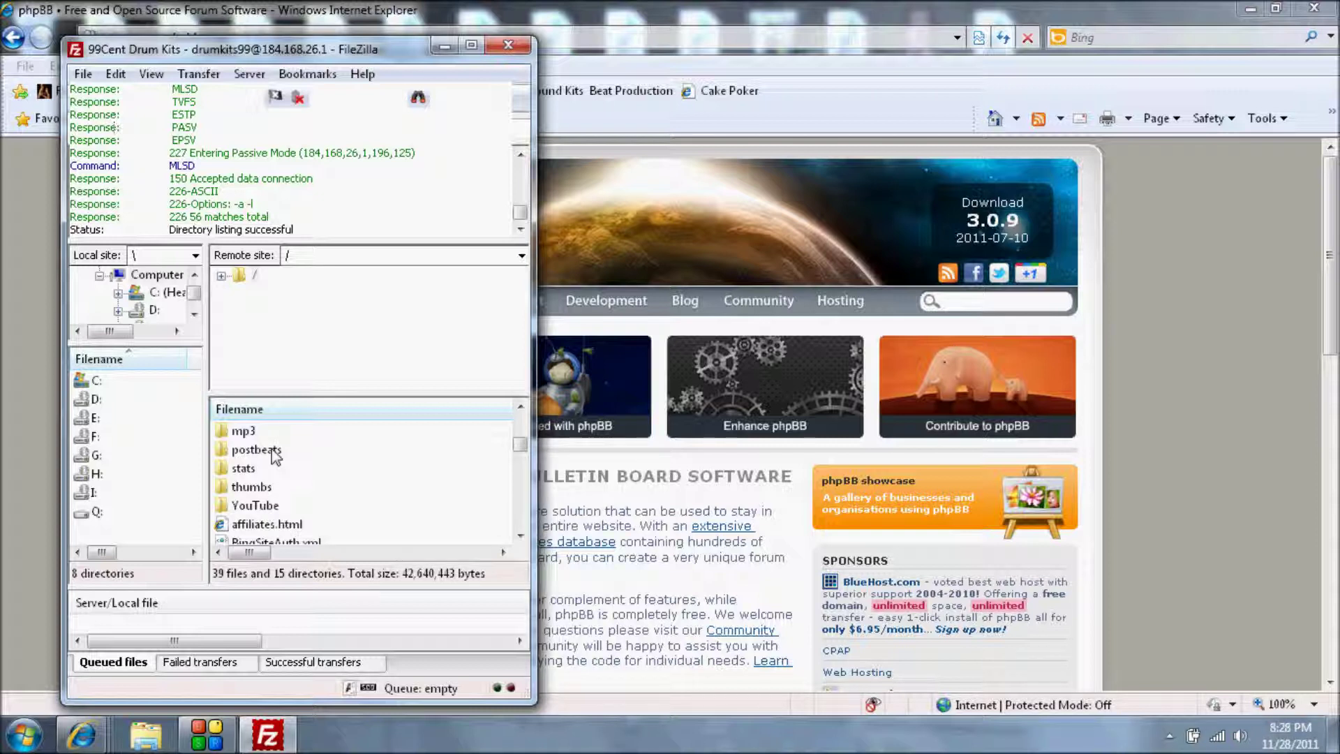
double_click(272, 452)
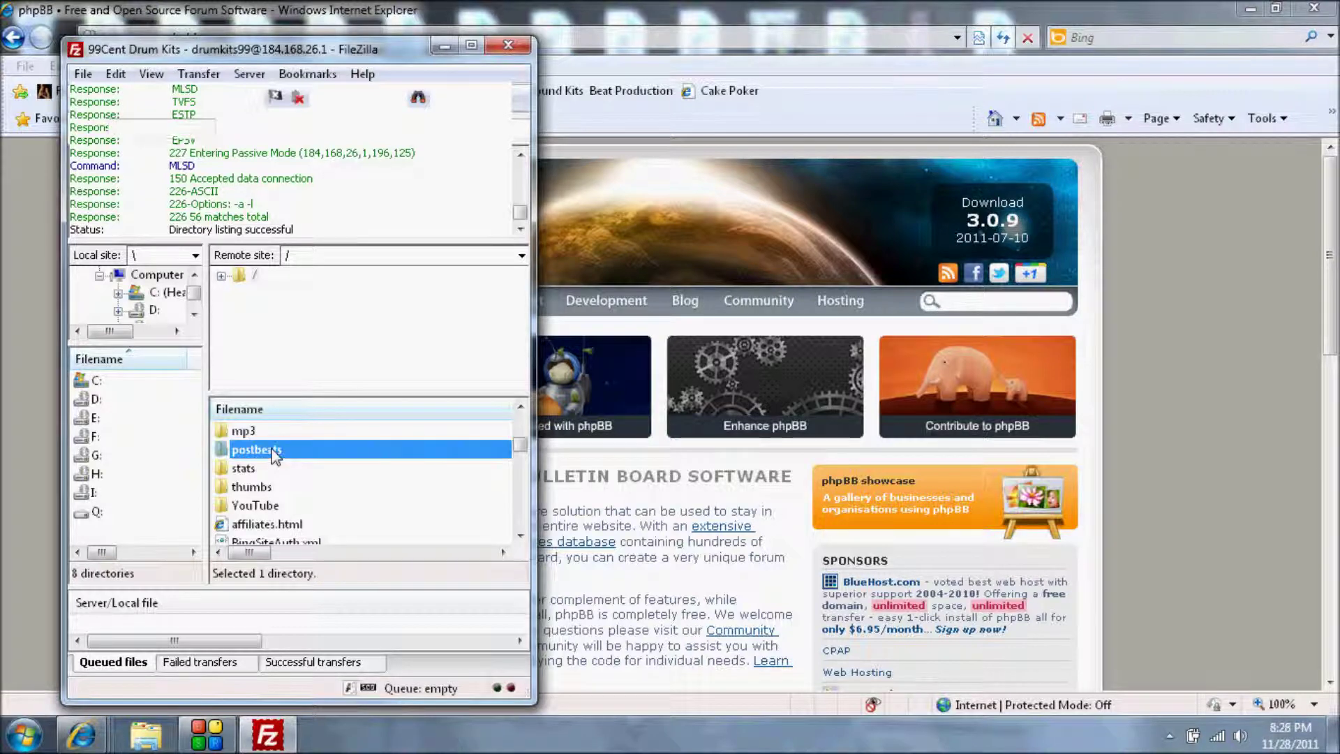
click(520, 535)
click(520, 535)
click(520, 535)
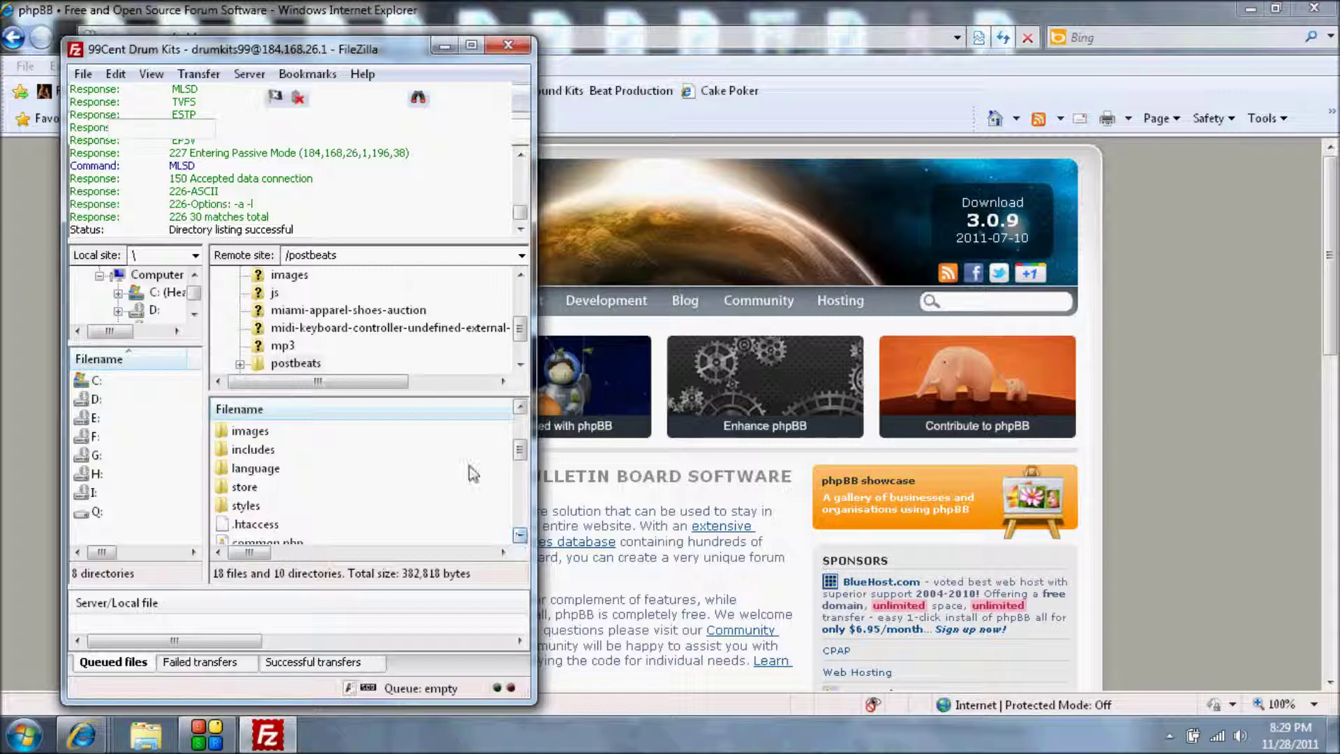
Step: Load 99centdrumkits.com/postbeats in a new browser tab
click(31, 222)
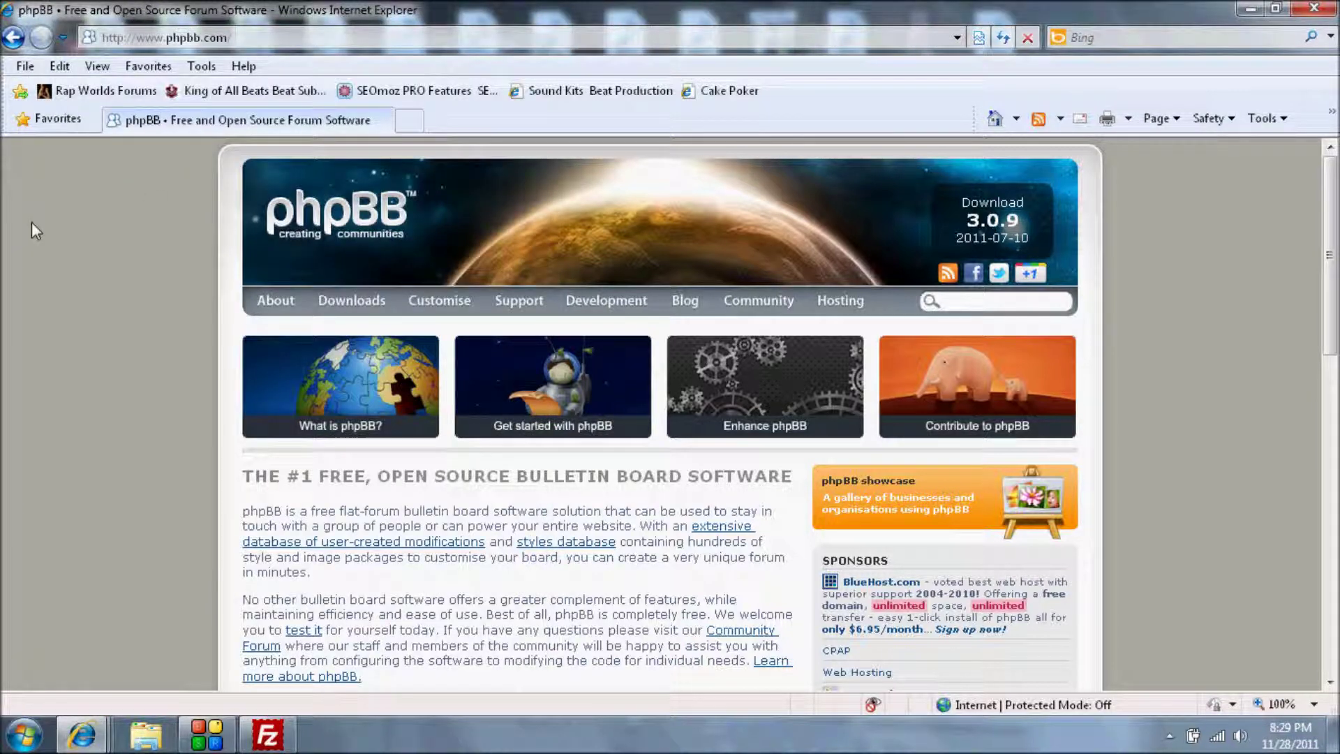
click(413, 120)
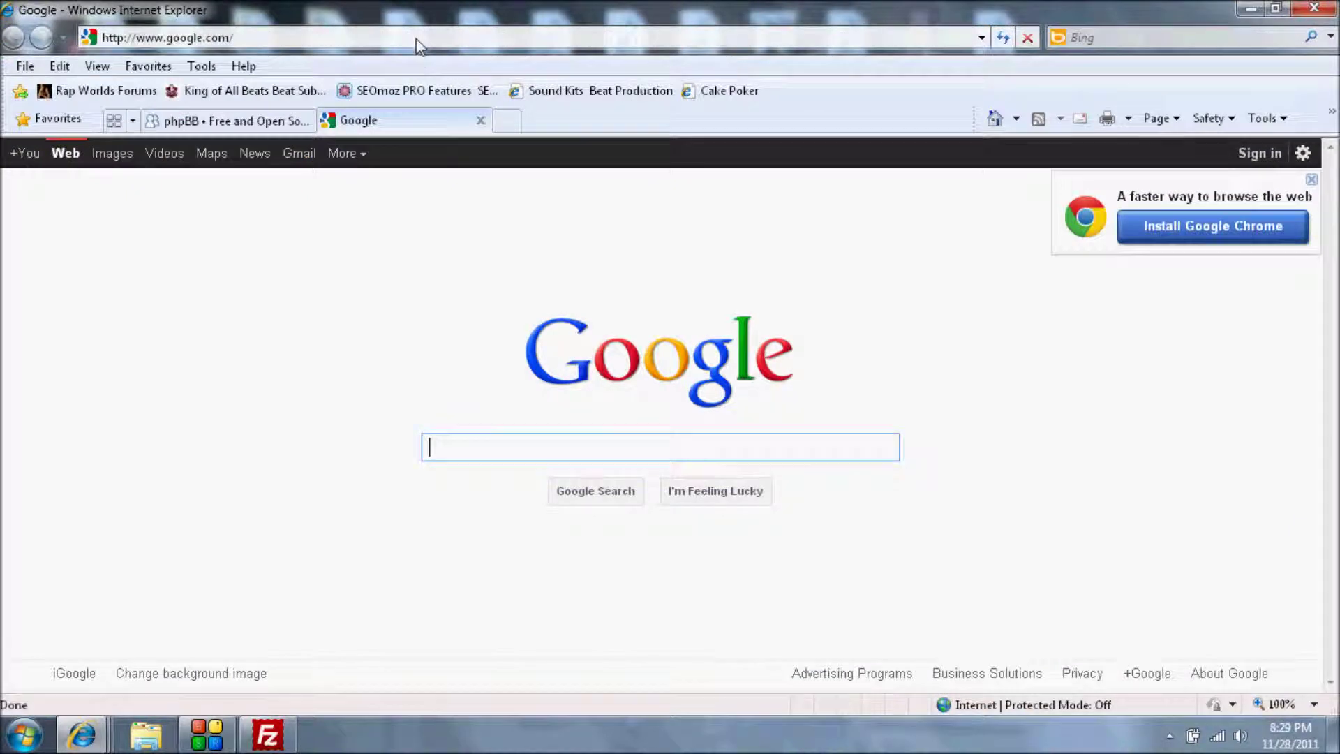
click(417, 38)
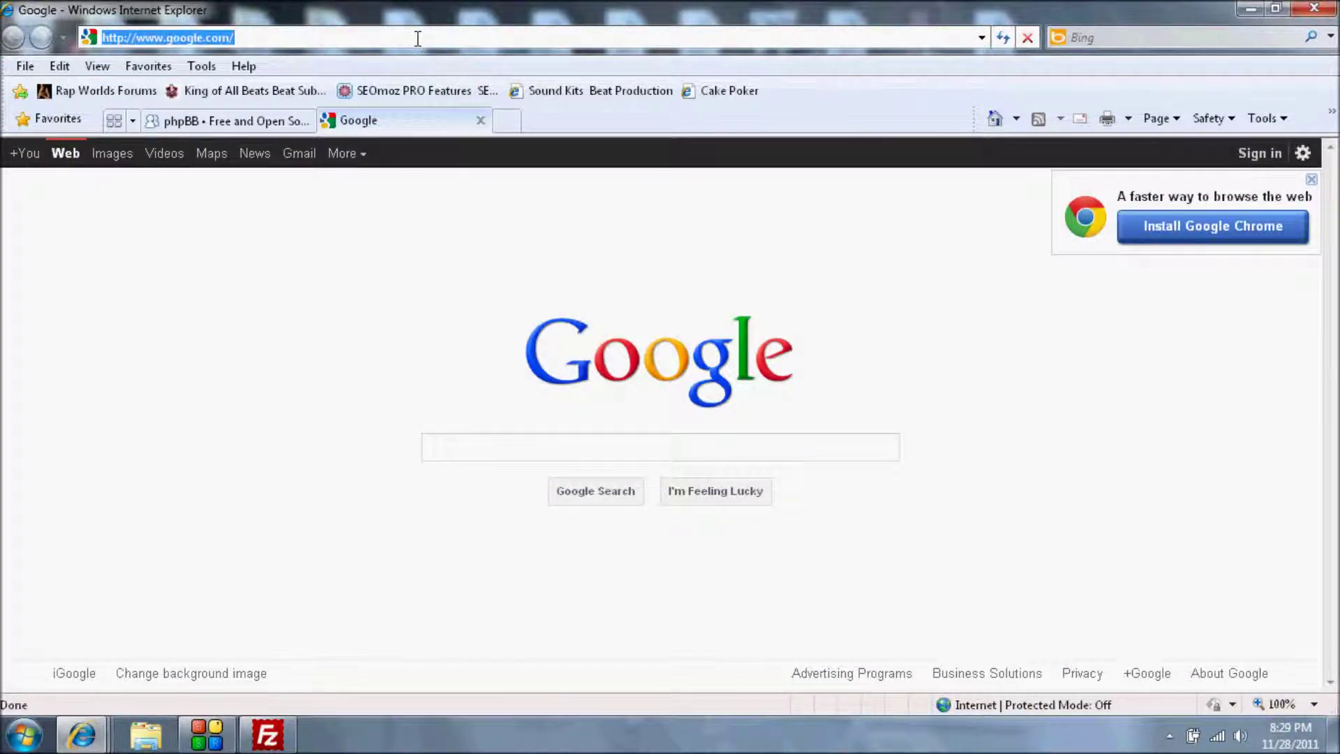
text(www.)
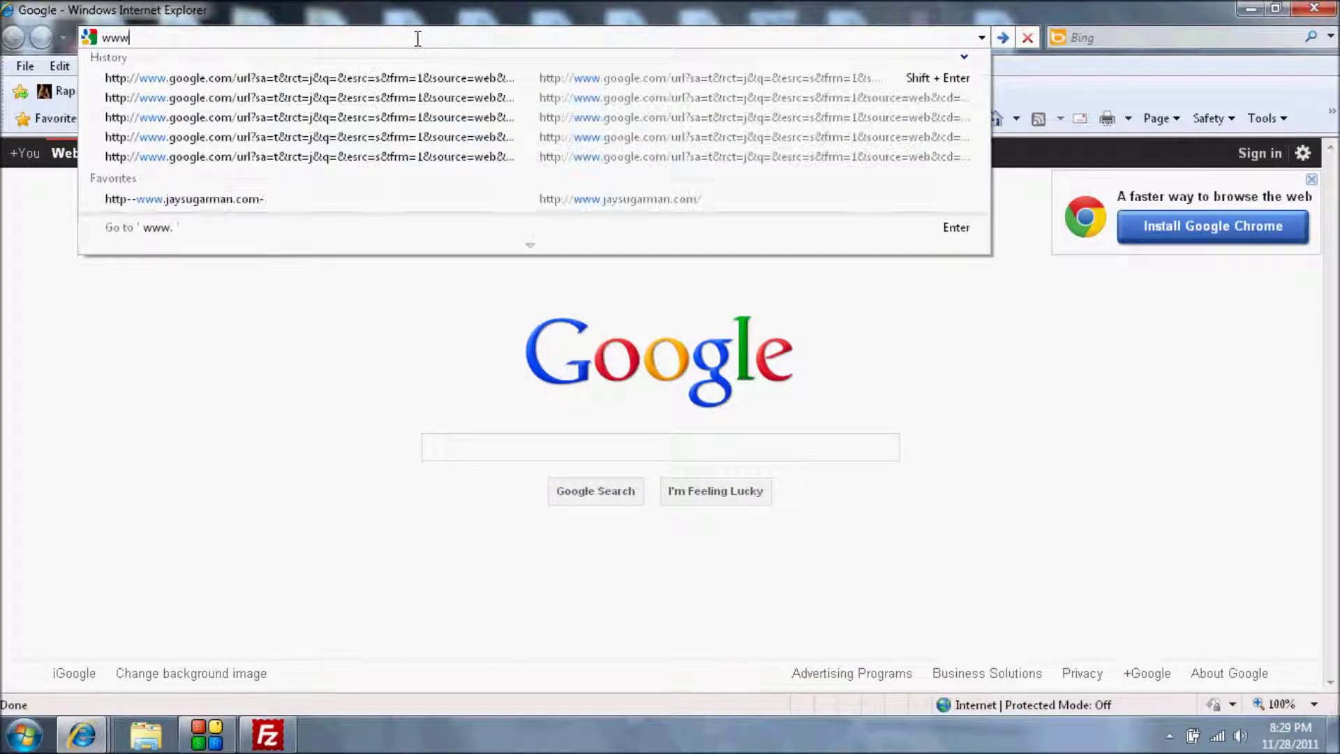
text(99)
key(Down)
key(Return)
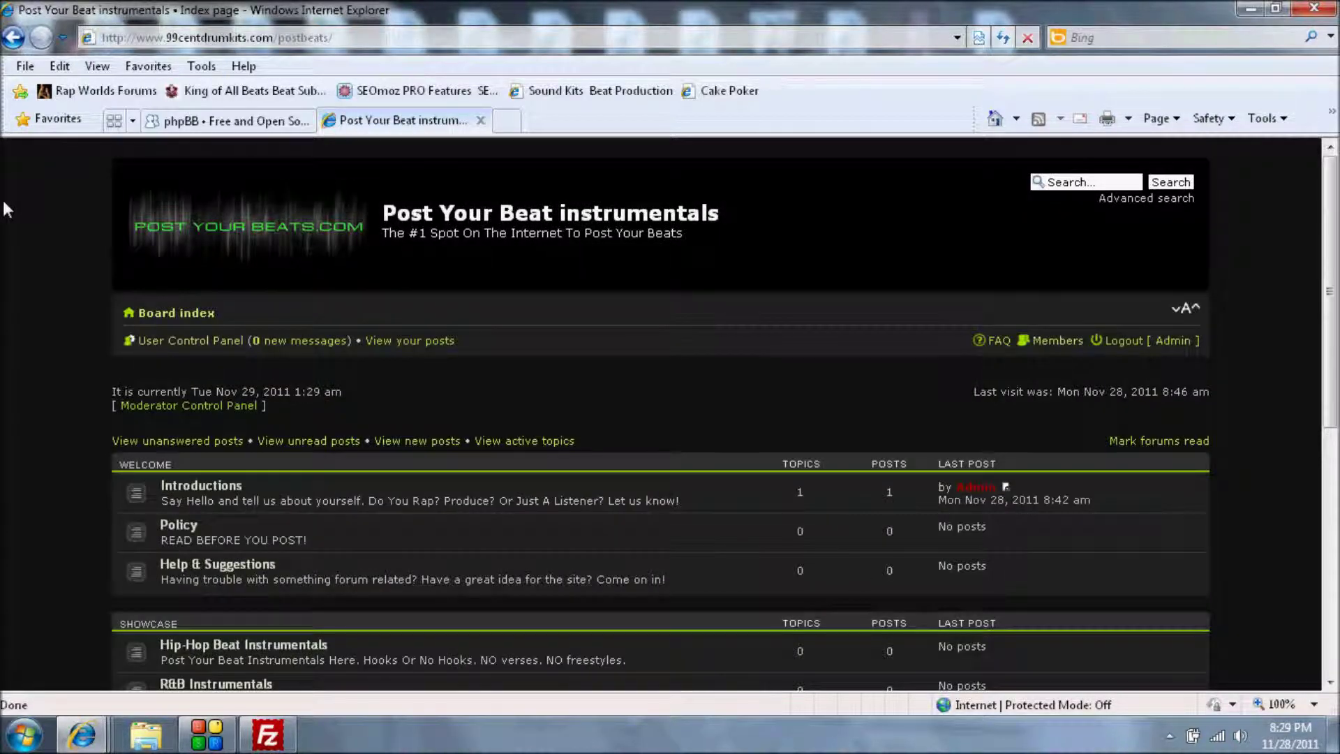
Step: Scroll through the forum's categories and open its Administration Control Panel
scroll(3, 199, down, 2)
scroll(3, 199, down, 2)
scroll(3, 200, up, 4)
scroll(6, 208, down, 4)
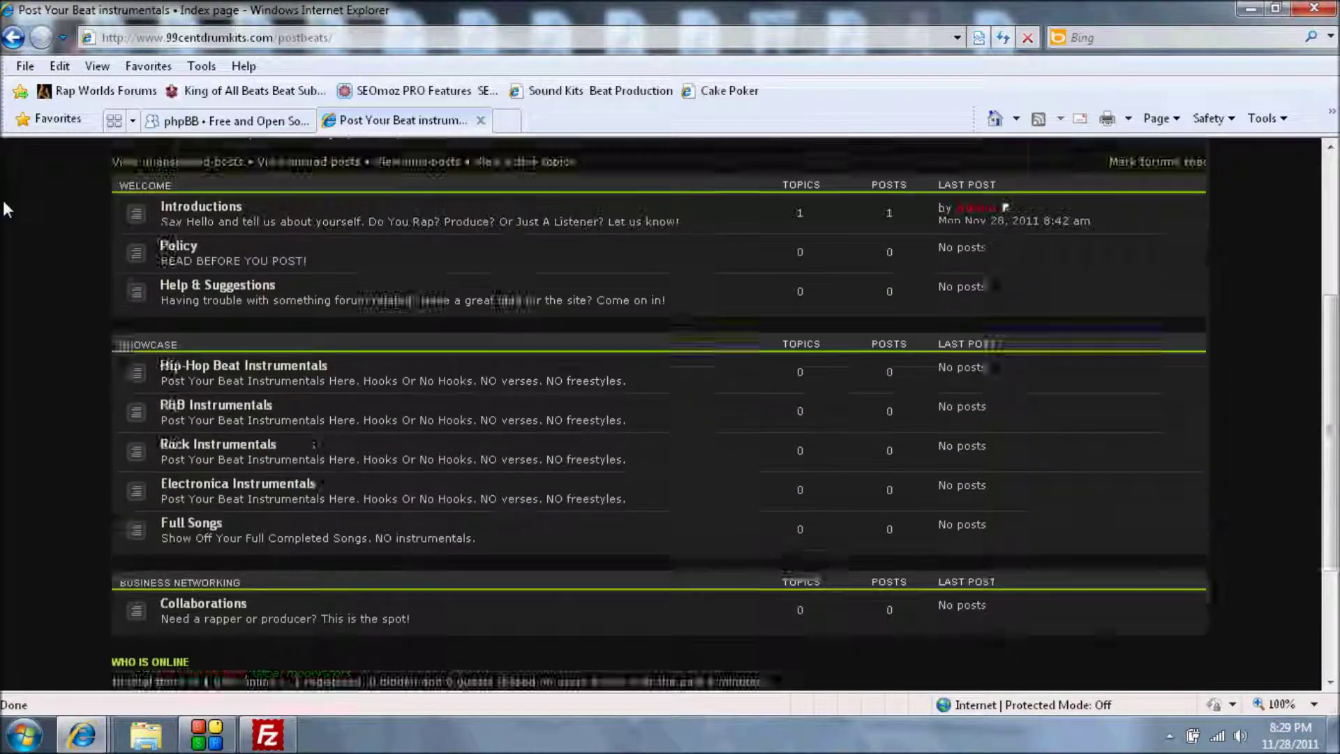
scroll(3, 200, down, 5)
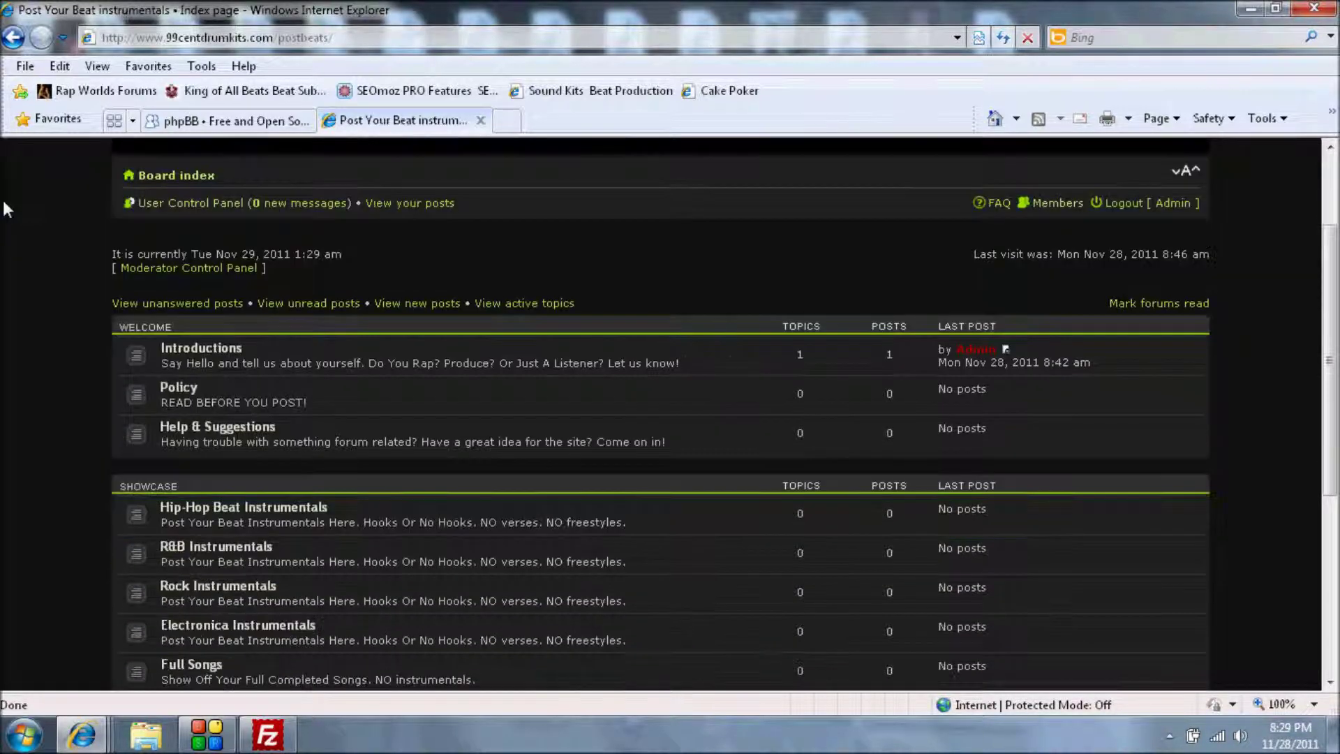
scroll(4, 202, down, 2)
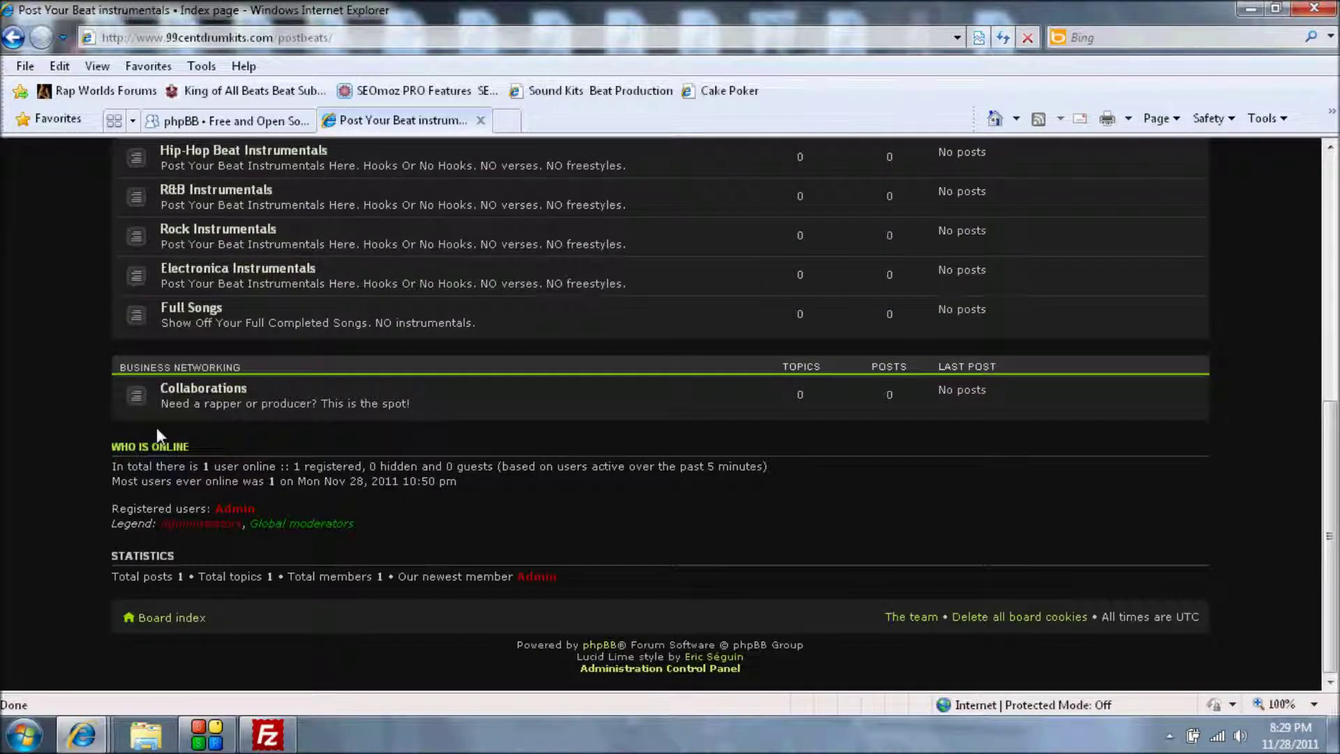
click(629, 671)
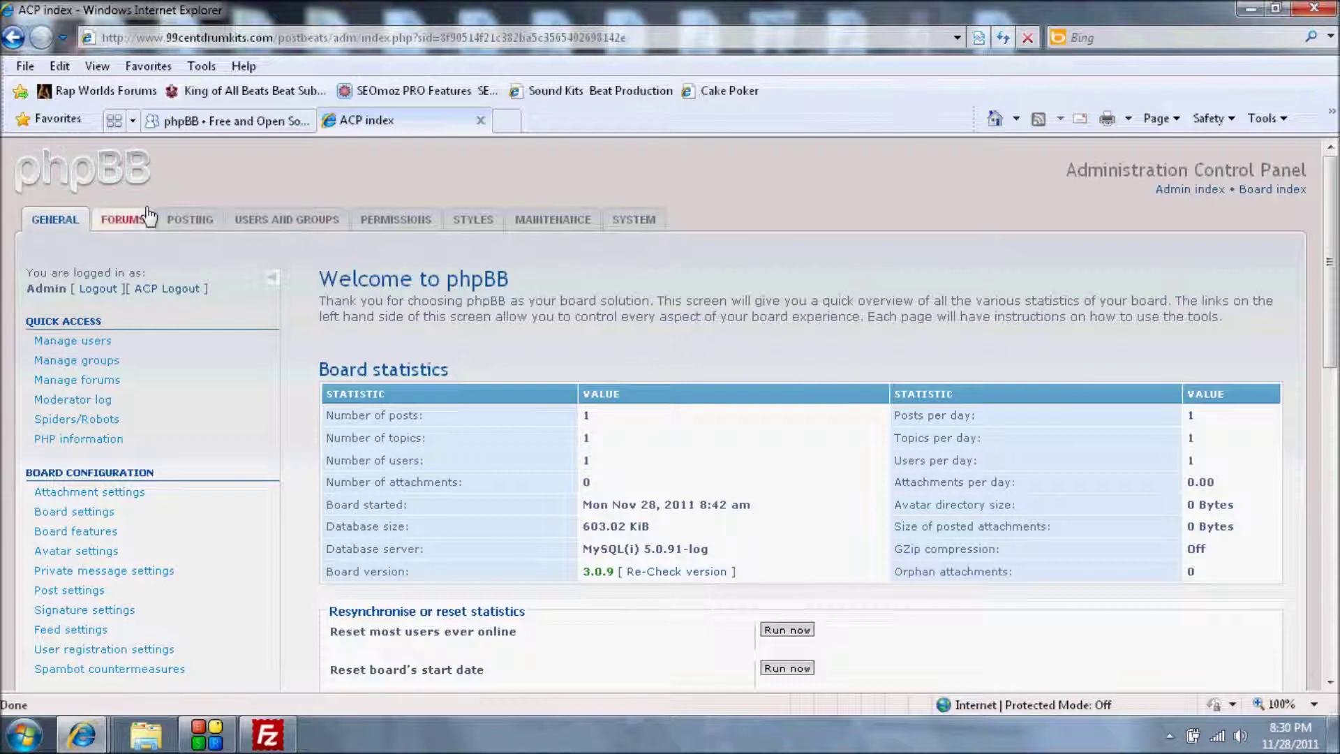
Step: Switch back to the phpBB.com homepage tab
click(267, 122)
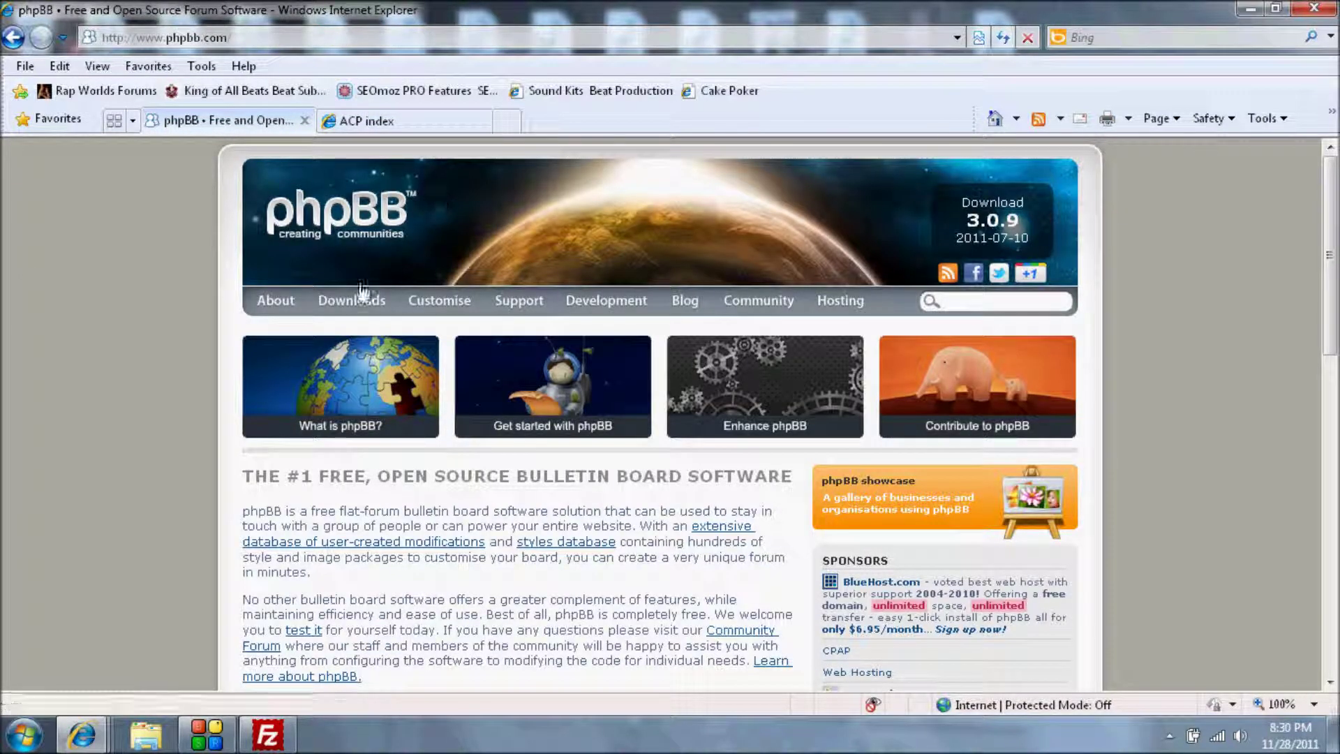
mouse_move(439, 301)
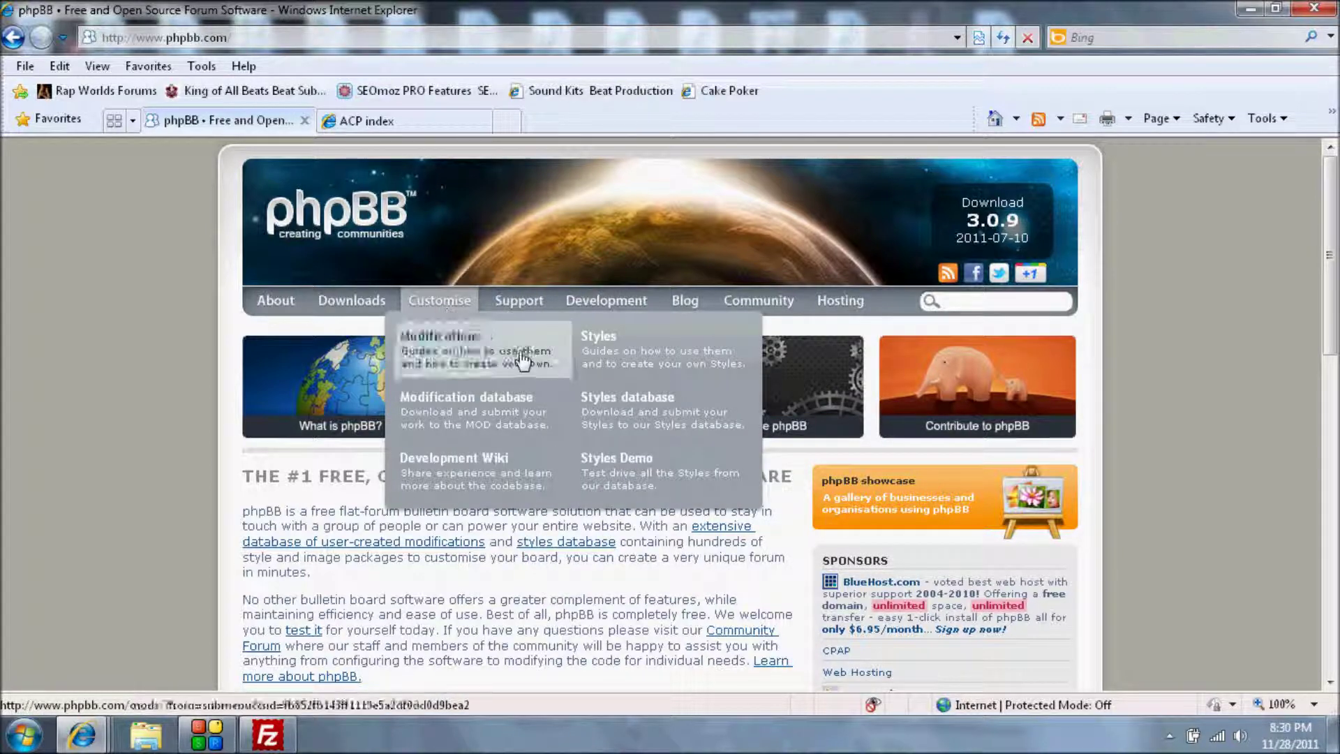
Step: Go from the phpBB.com Styles page to the Styles Database listing
click(606, 354)
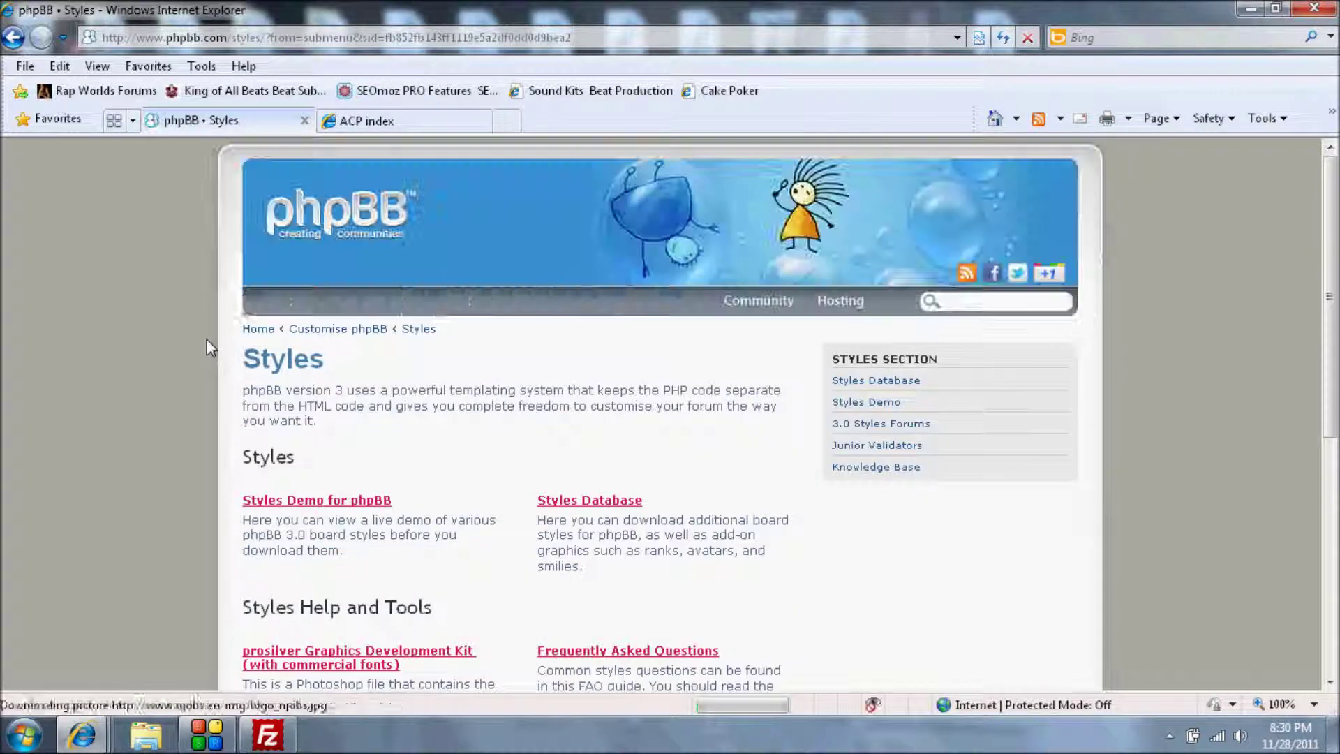
scroll(147, 362, down, 1)
scroll(147, 362, down, 2)
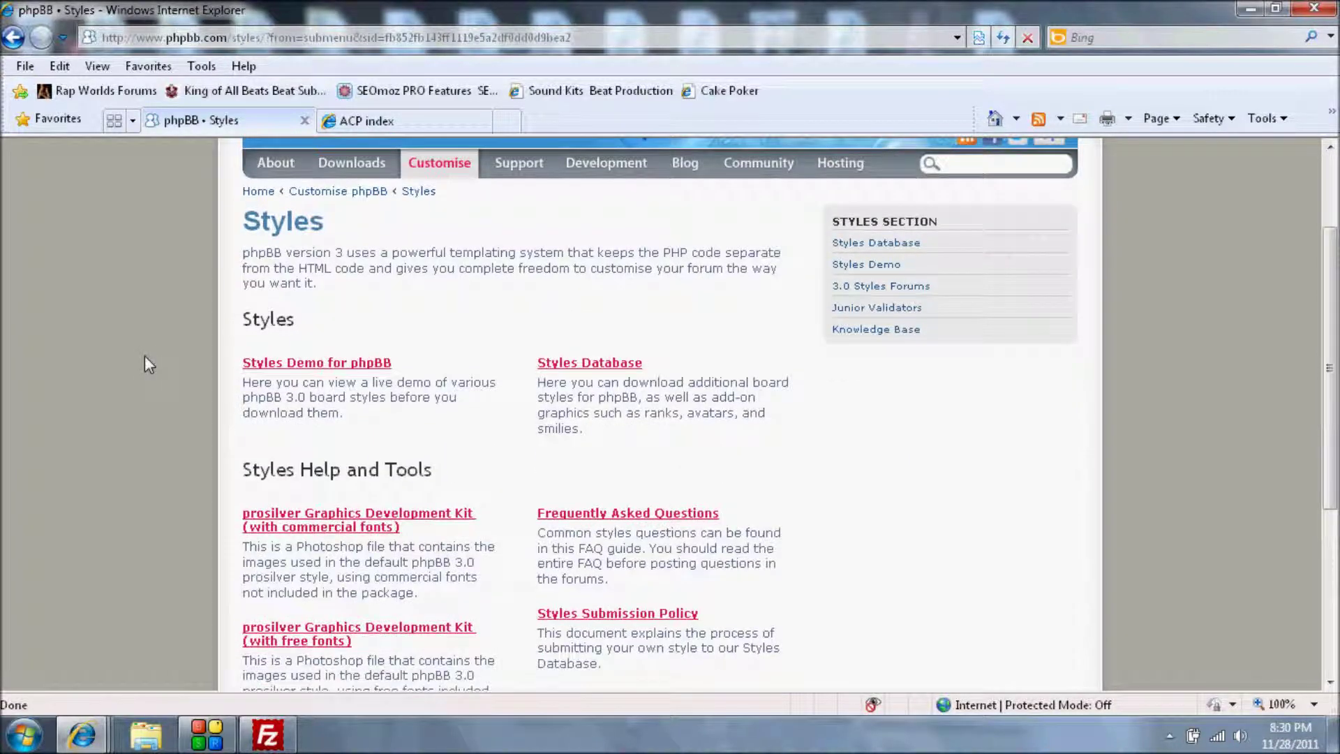
scroll(146, 362, down, 1)
scroll(147, 362, down, 1)
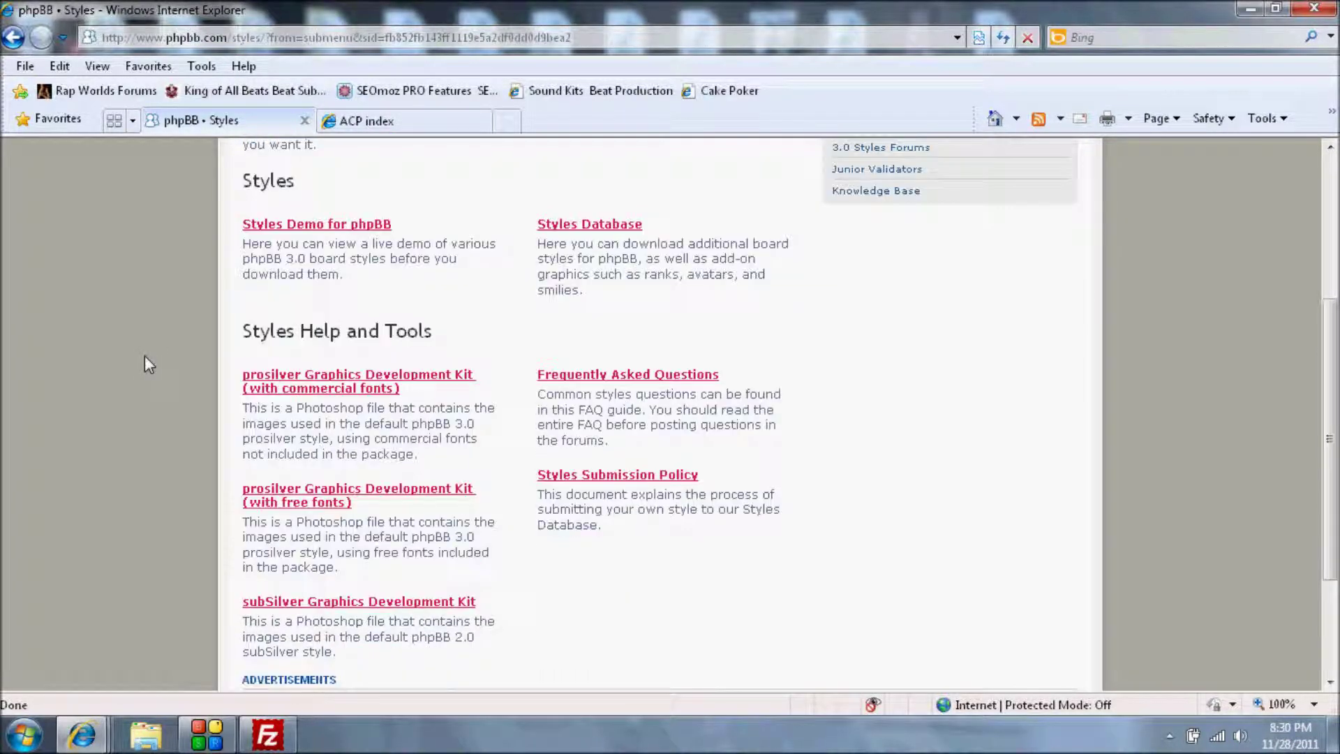
click(571, 225)
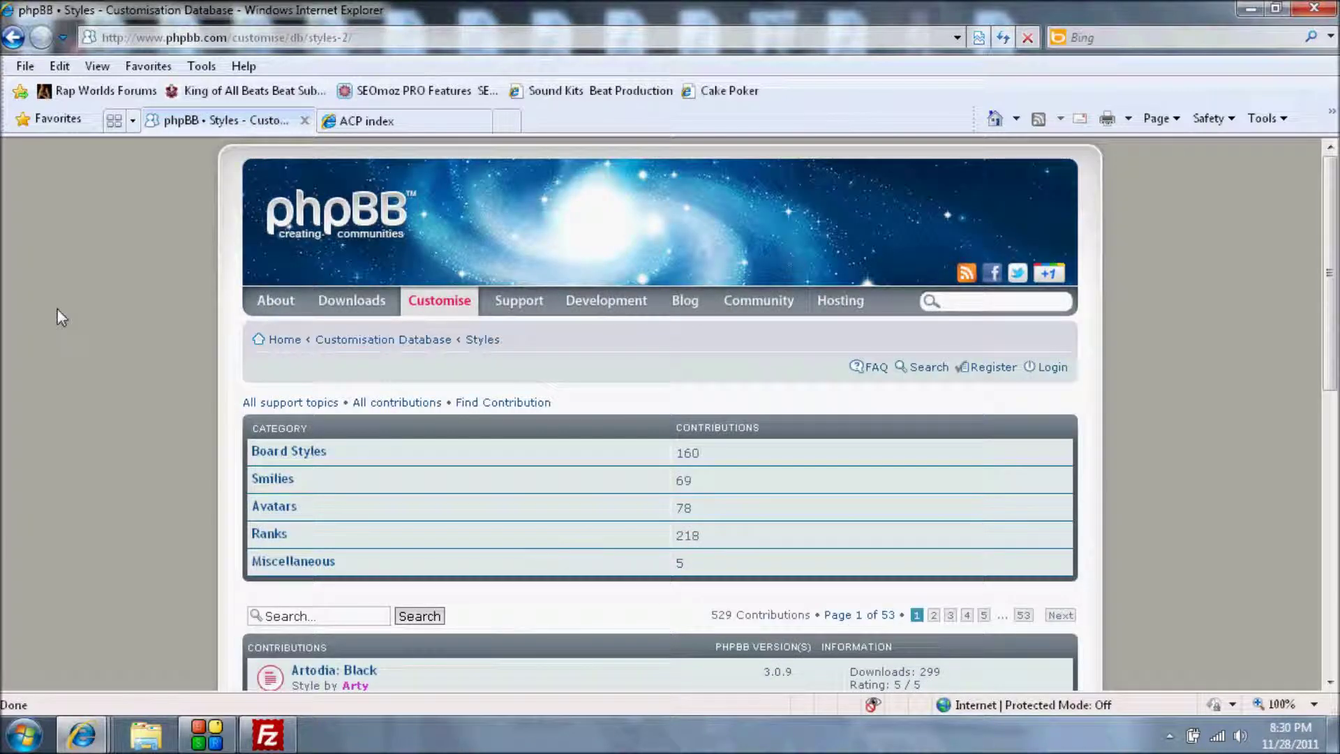
Step: Browse the style contributions and move to page 2
scroll(57, 308, down, 1)
scroll(57, 309, down, 1)
scroll(57, 308, down, 3)
scroll(57, 309, up, 1)
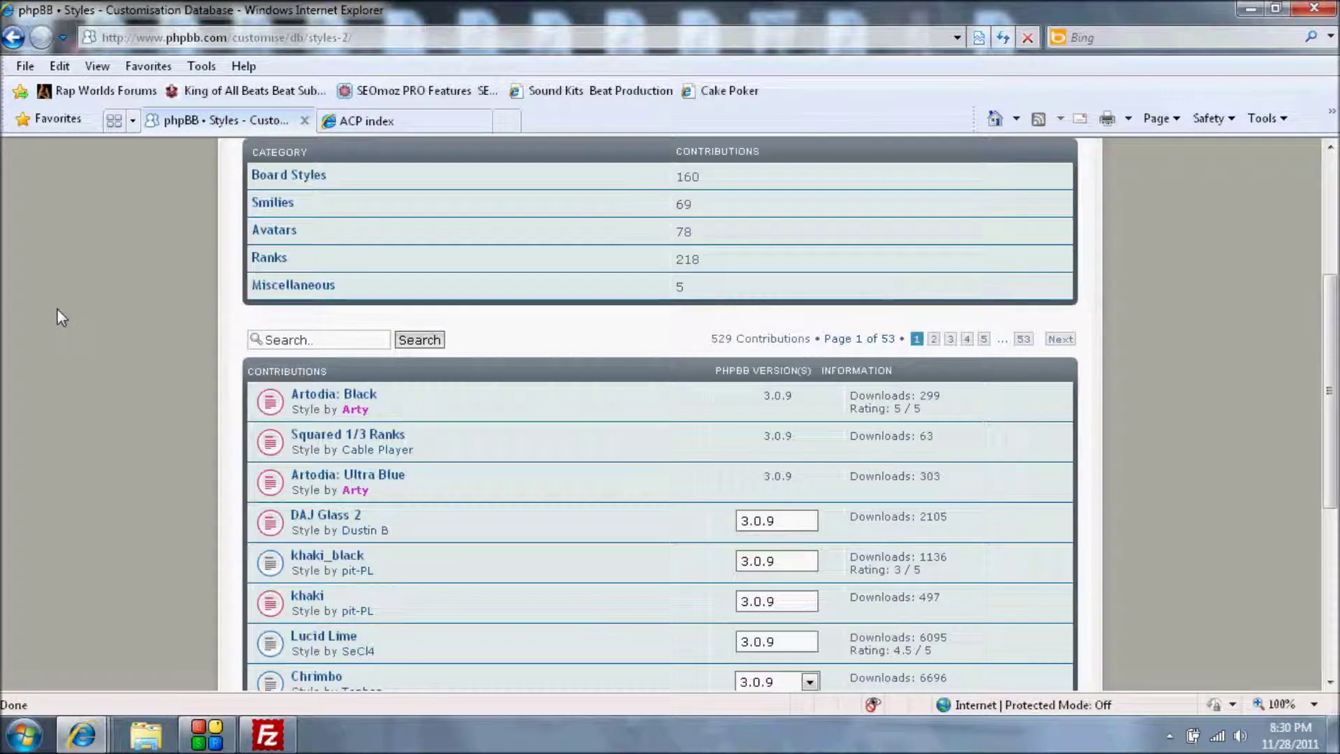
scroll(58, 311, up, 2)
scroll(57, 310, down, 1)
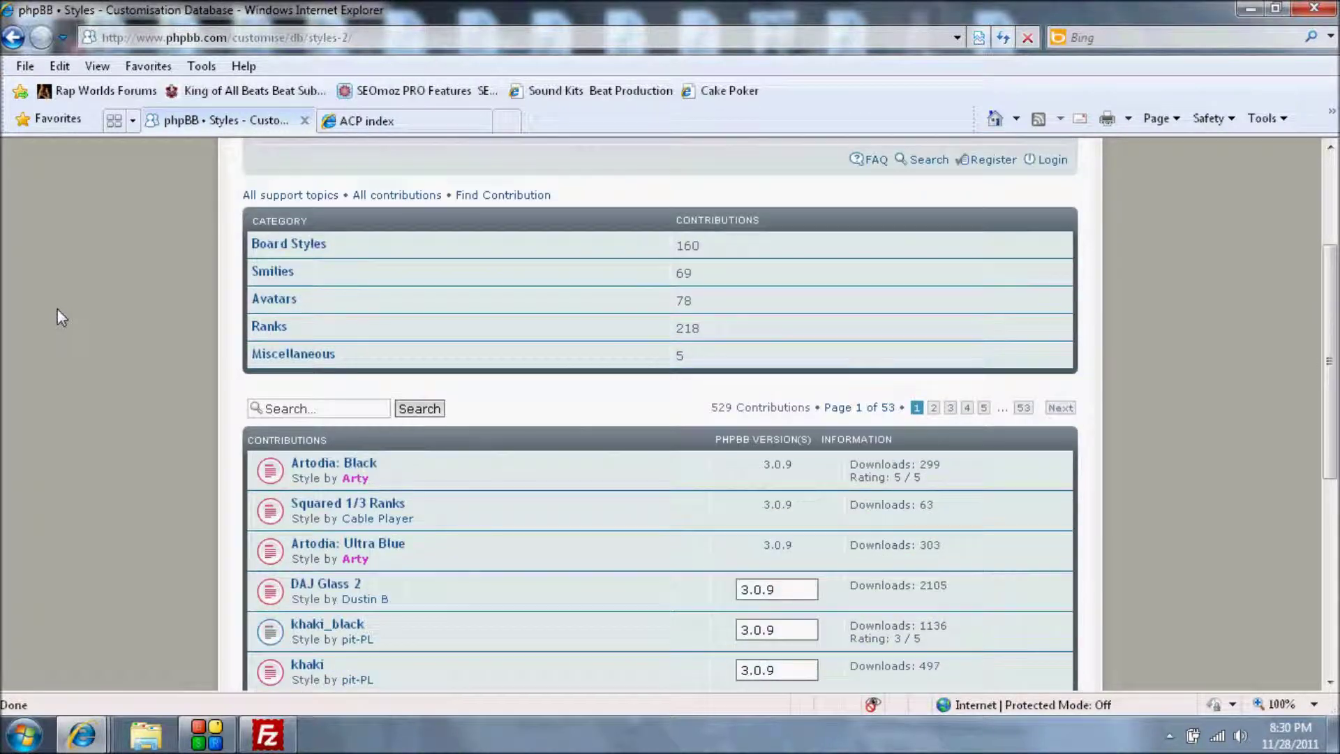
scroll(57, 308, down, 1)
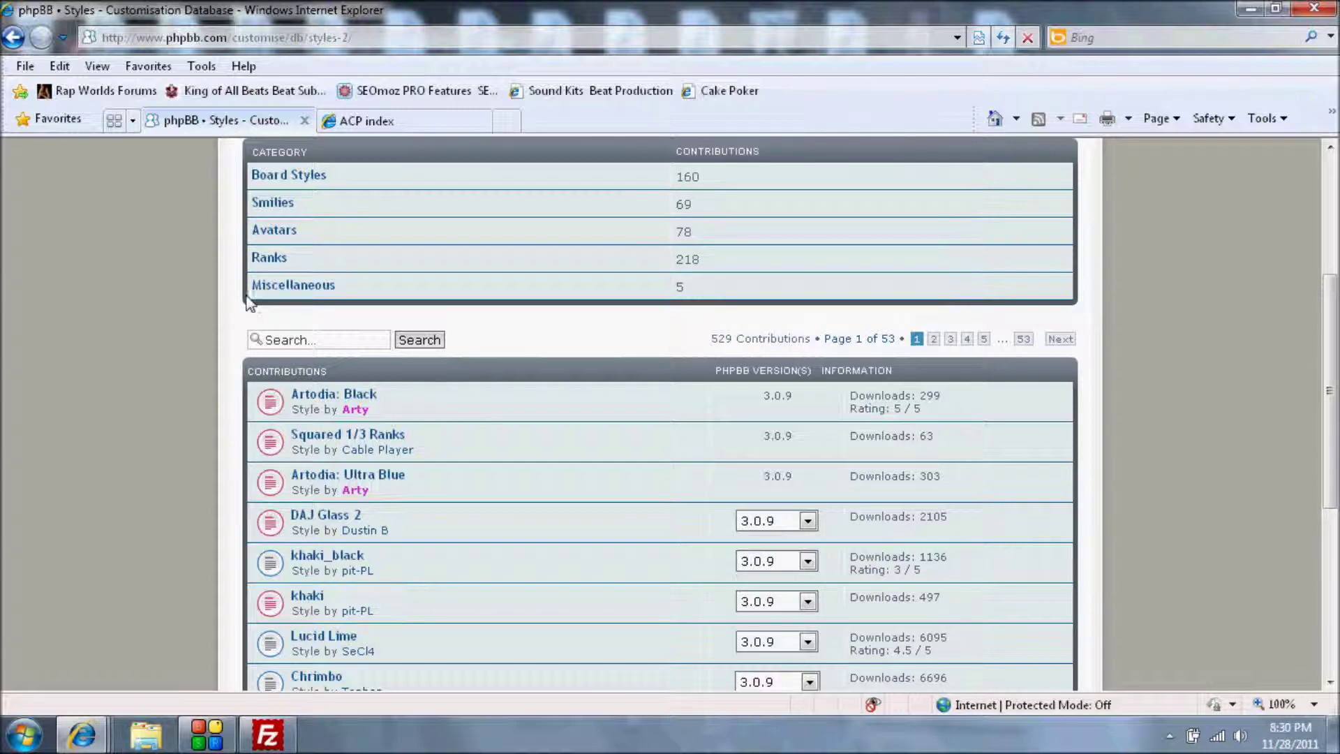
scroll(159, 333, down, 1)
scroll(159, 334, down, 1)
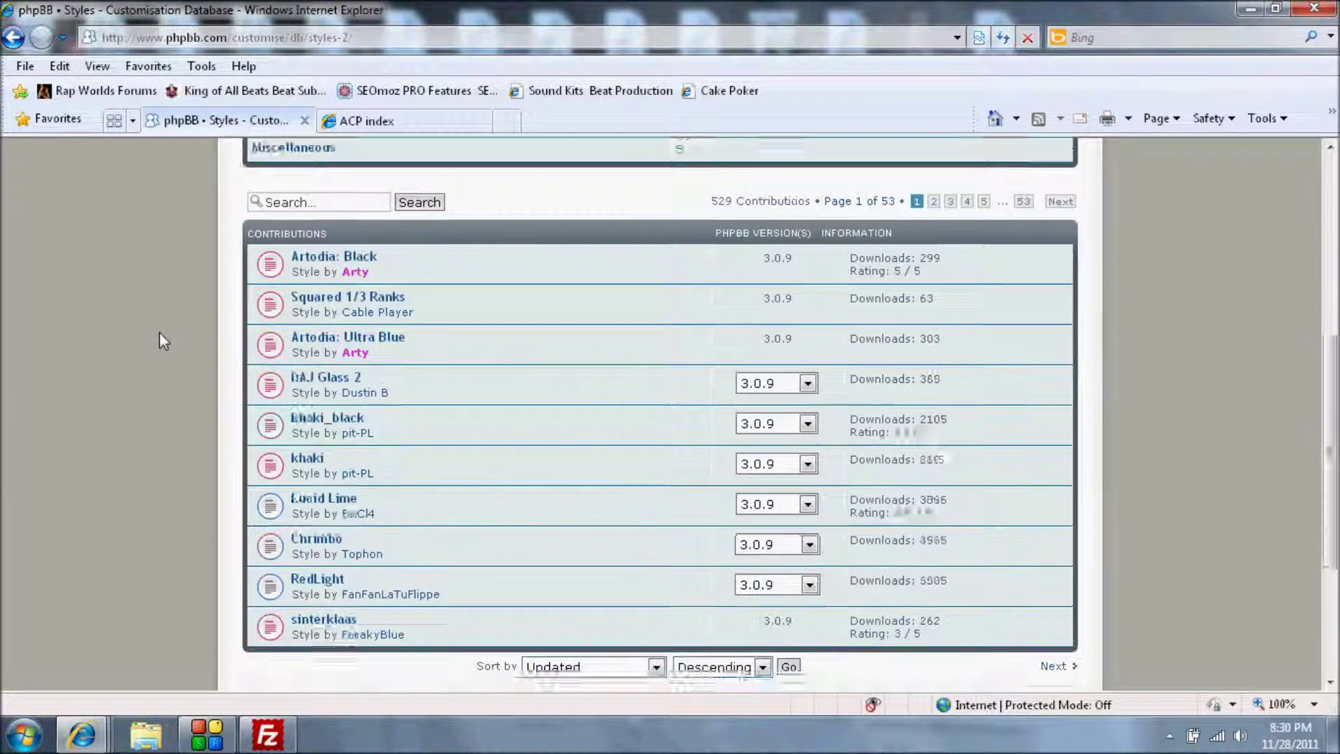
scroll(159, 334, down, 1)
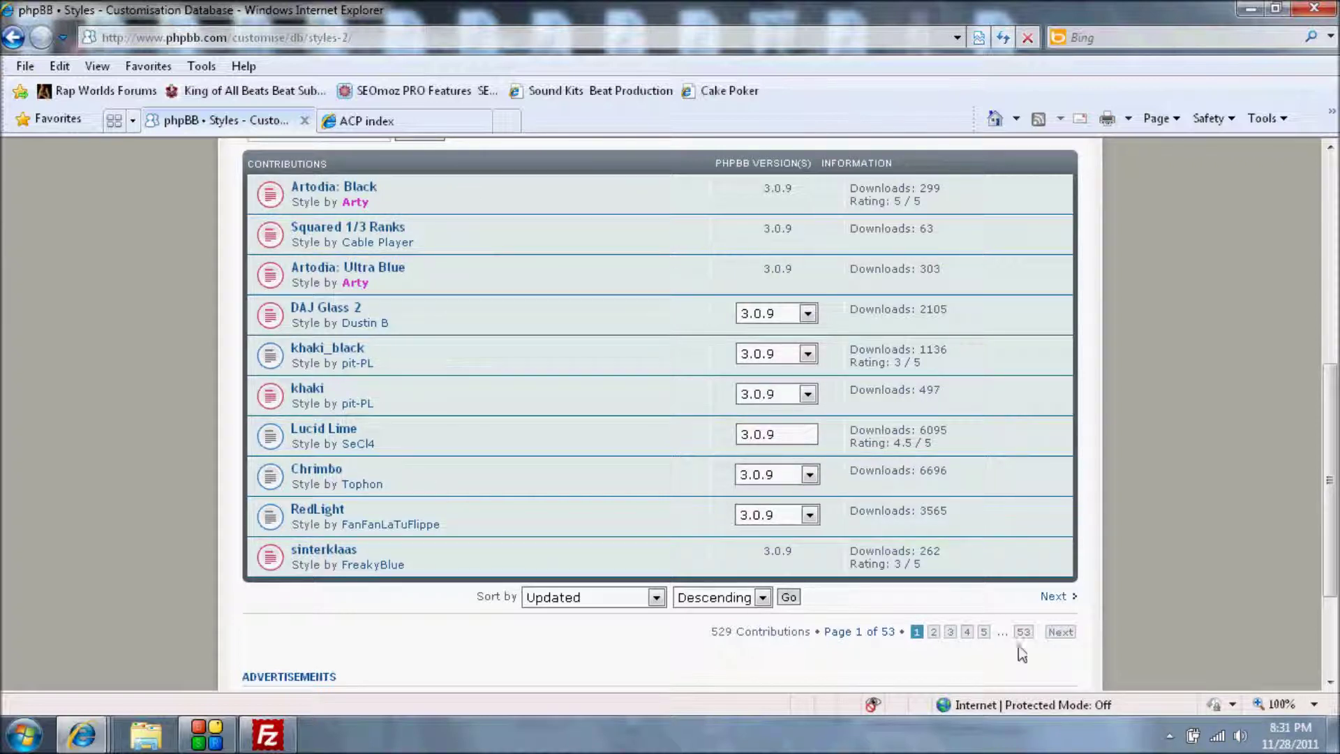
click(933, 631)
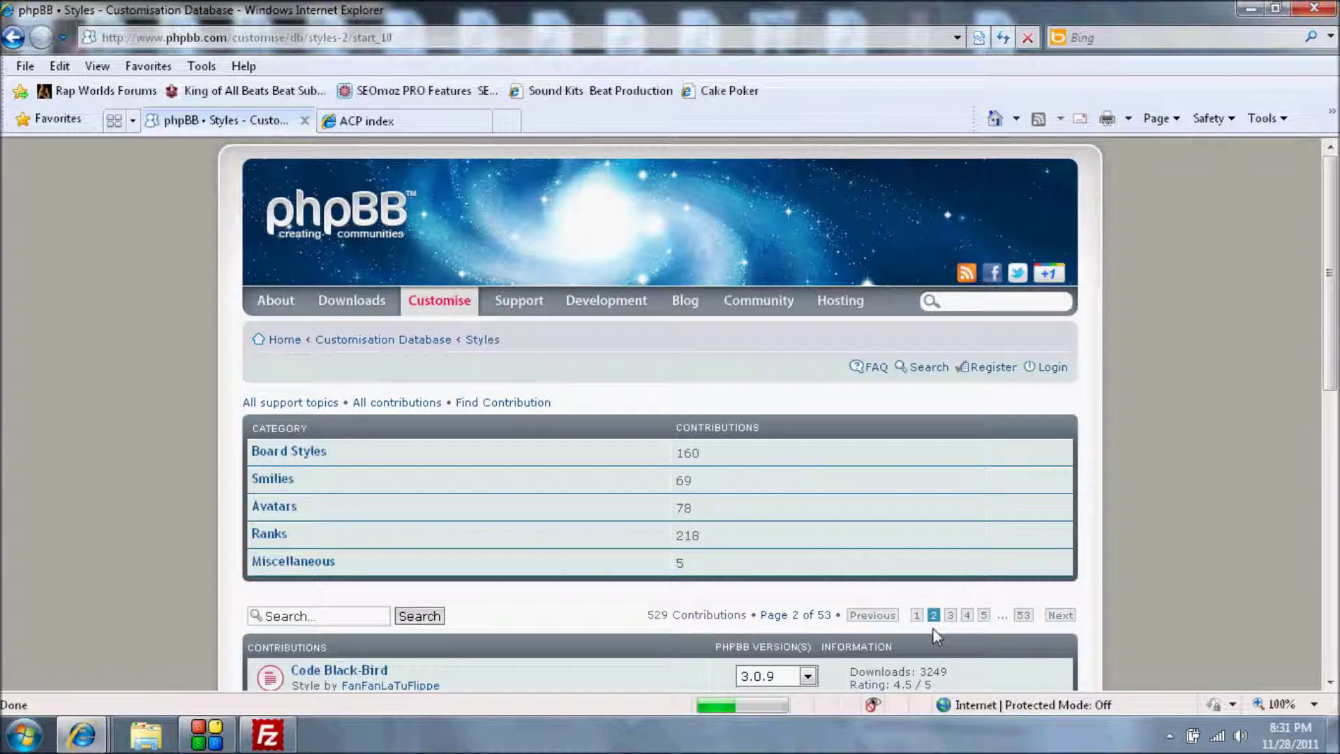
Step: Jump to page 4 of the 529 style contributions
scroll(933, 628, down, 5)
scroll(935, 631, down, 5)
scroll(949, 625, up, 2)
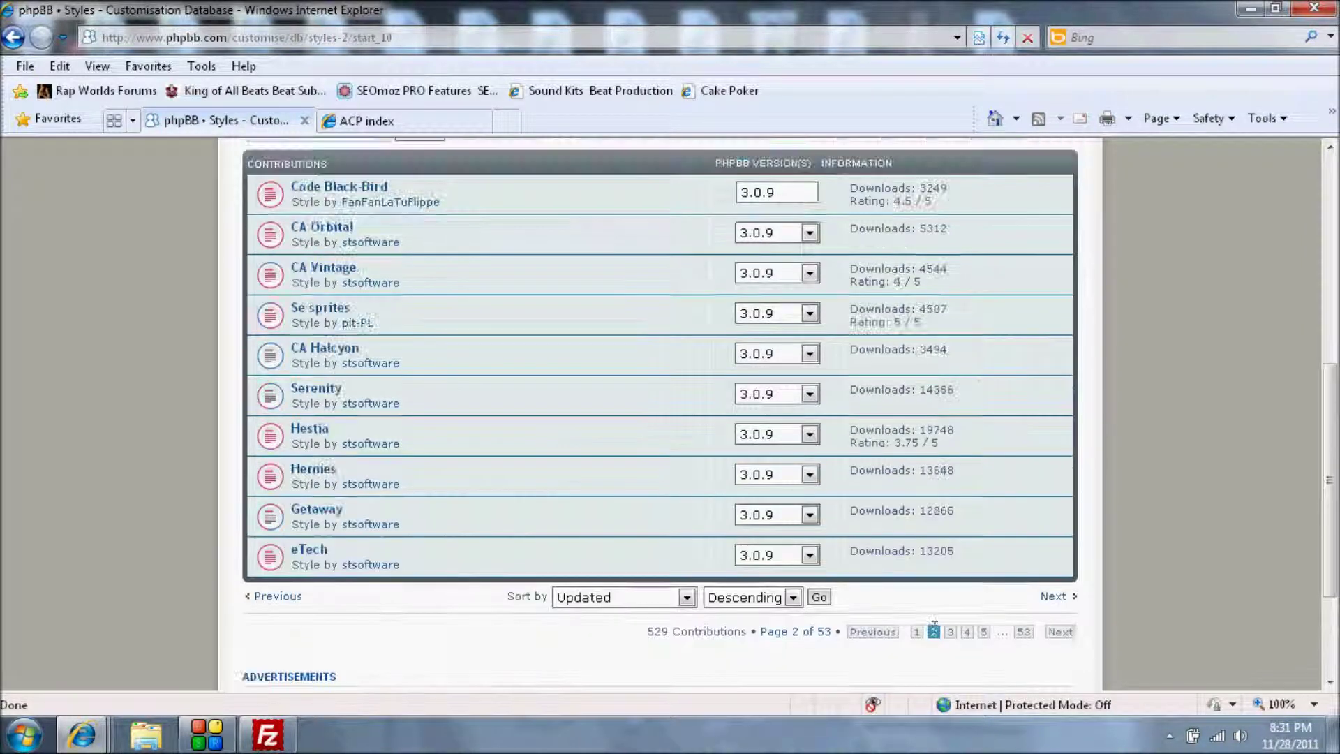
click(967, 631)
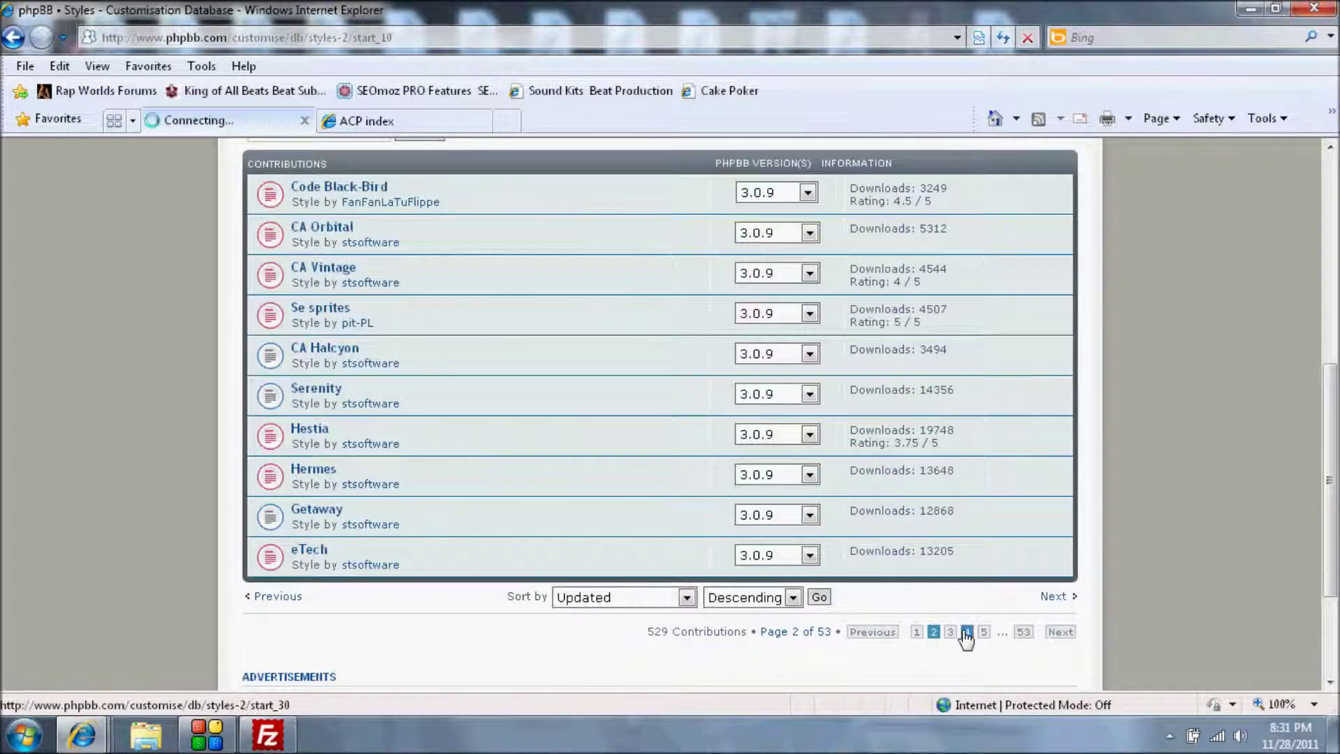
scroll(961, 630, down, 3)
scroll(961, 630, down, 3)
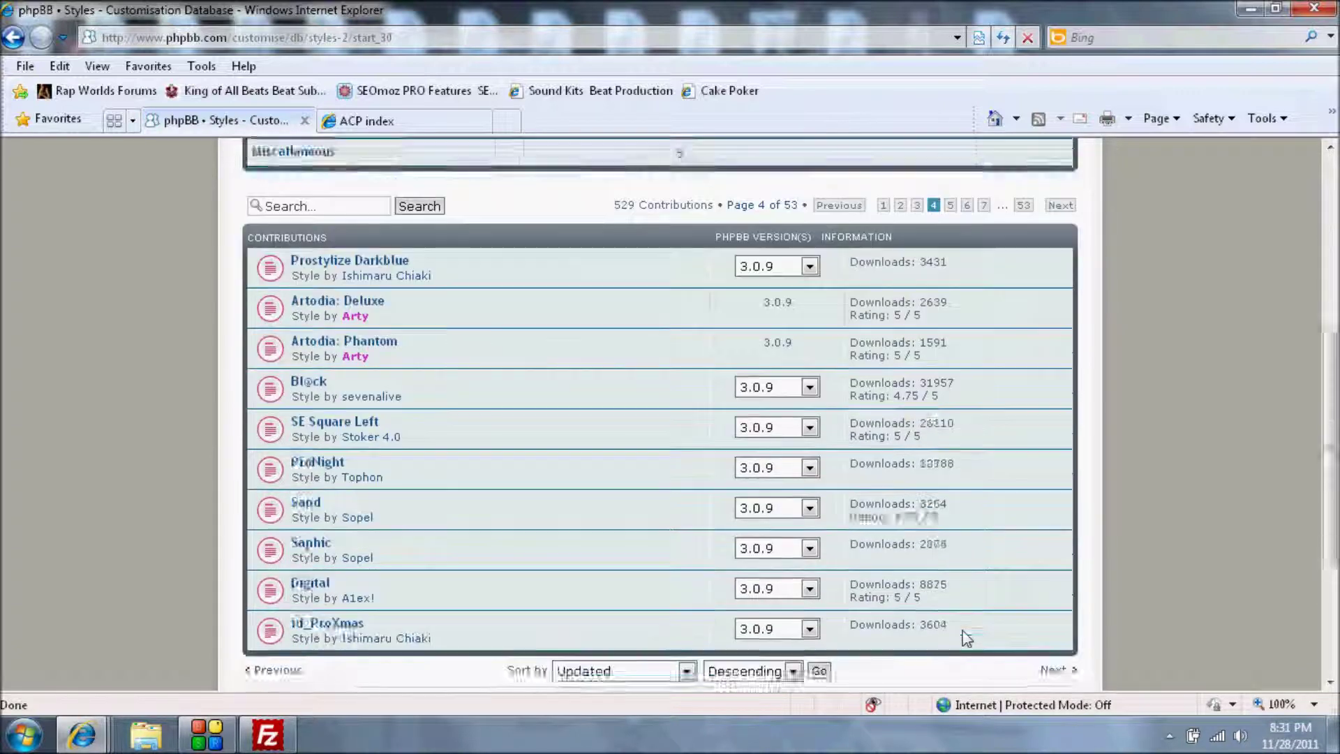
scroll(961, 630, down, 1)
Step: Open the ProNight style page and save ProNight_1.0.5.zip to the desktop
click(314, 388)
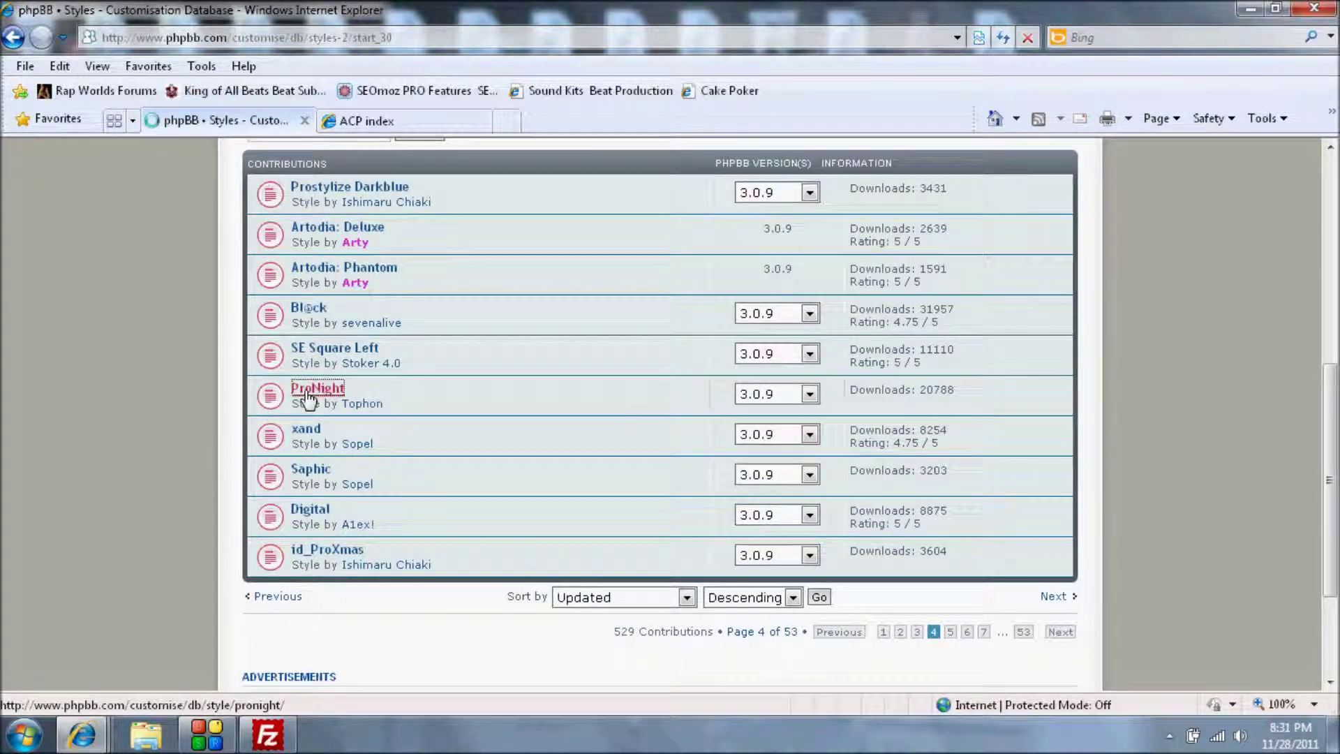
scroll(306, 390, down, 1)
scroll(307, 390, down, 3)
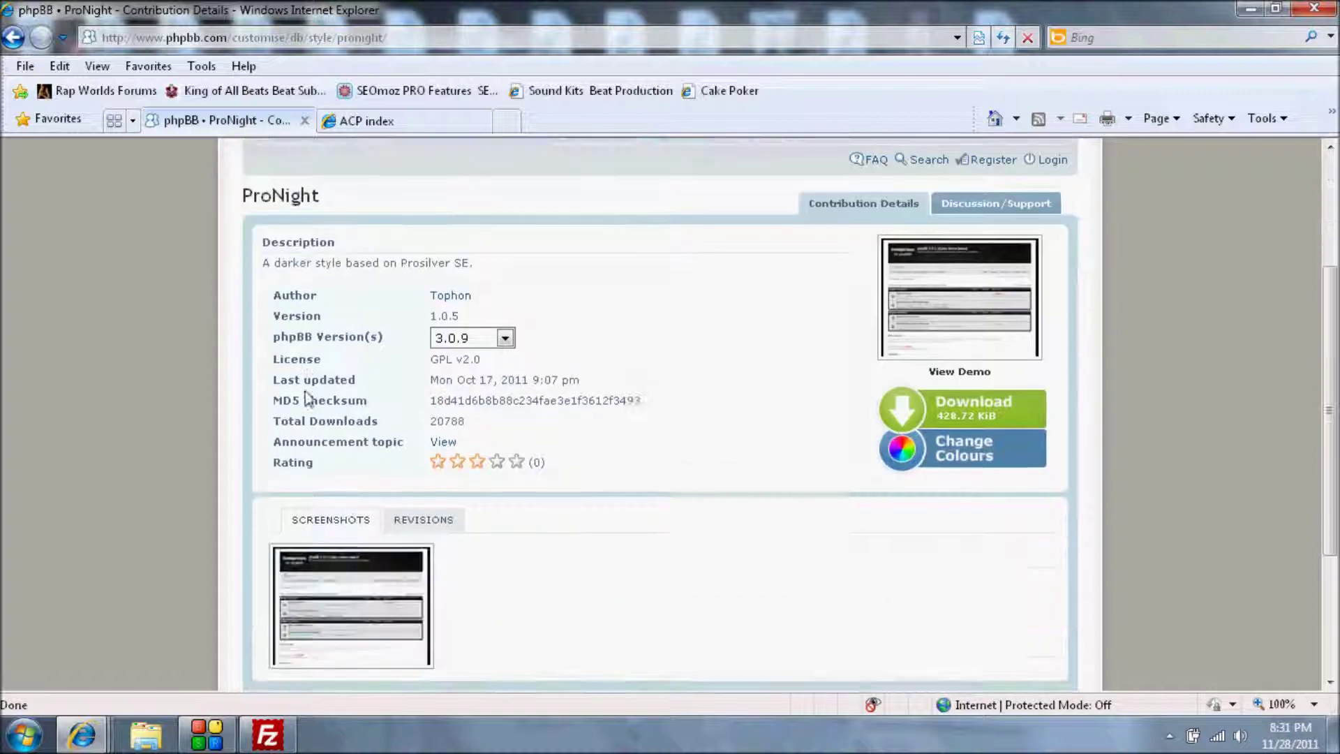
scroll(306, 390, up, 2)
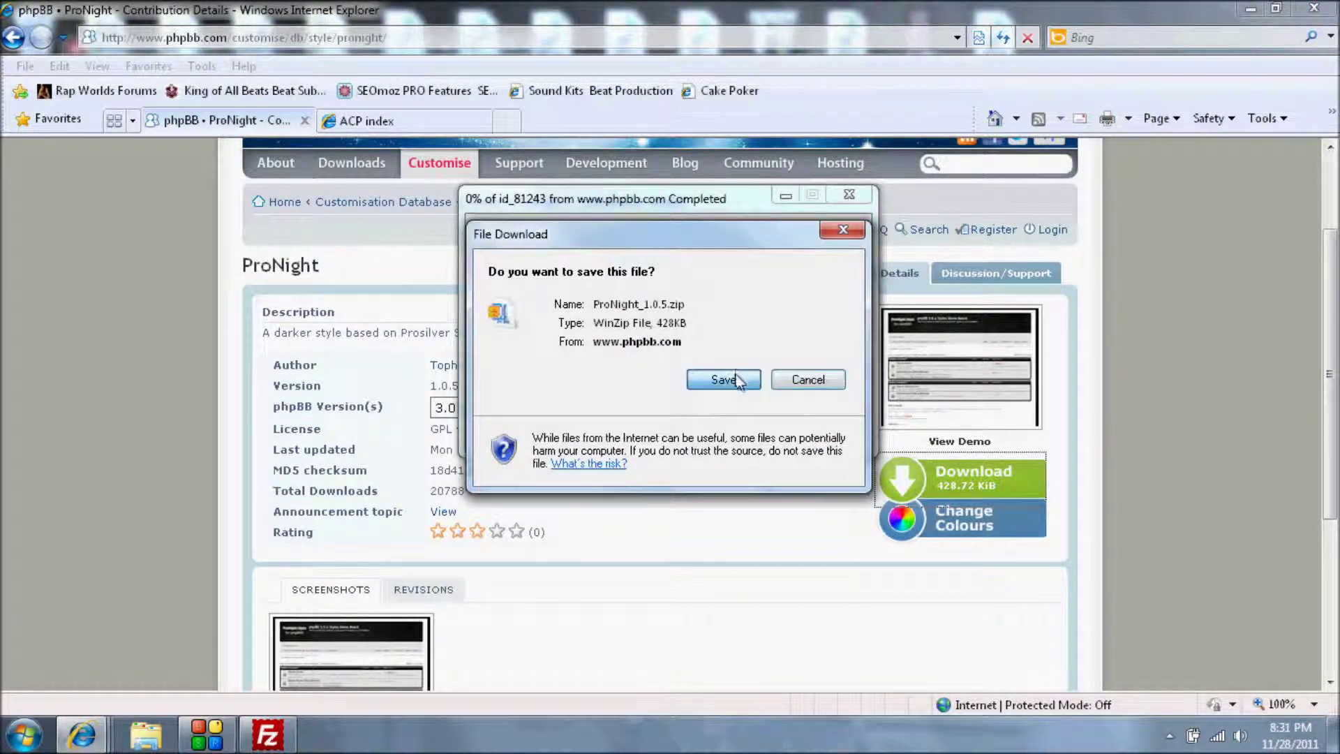
click(735, 380)
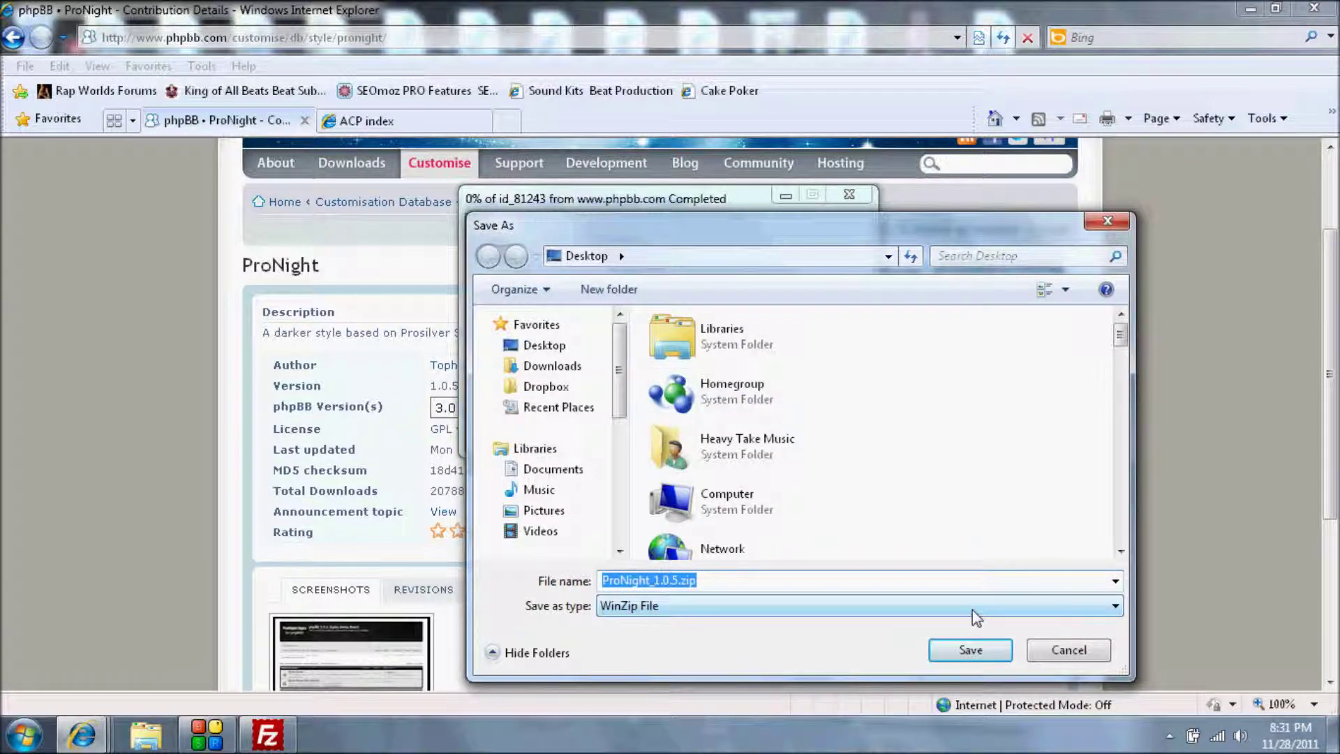
click(974, 653)
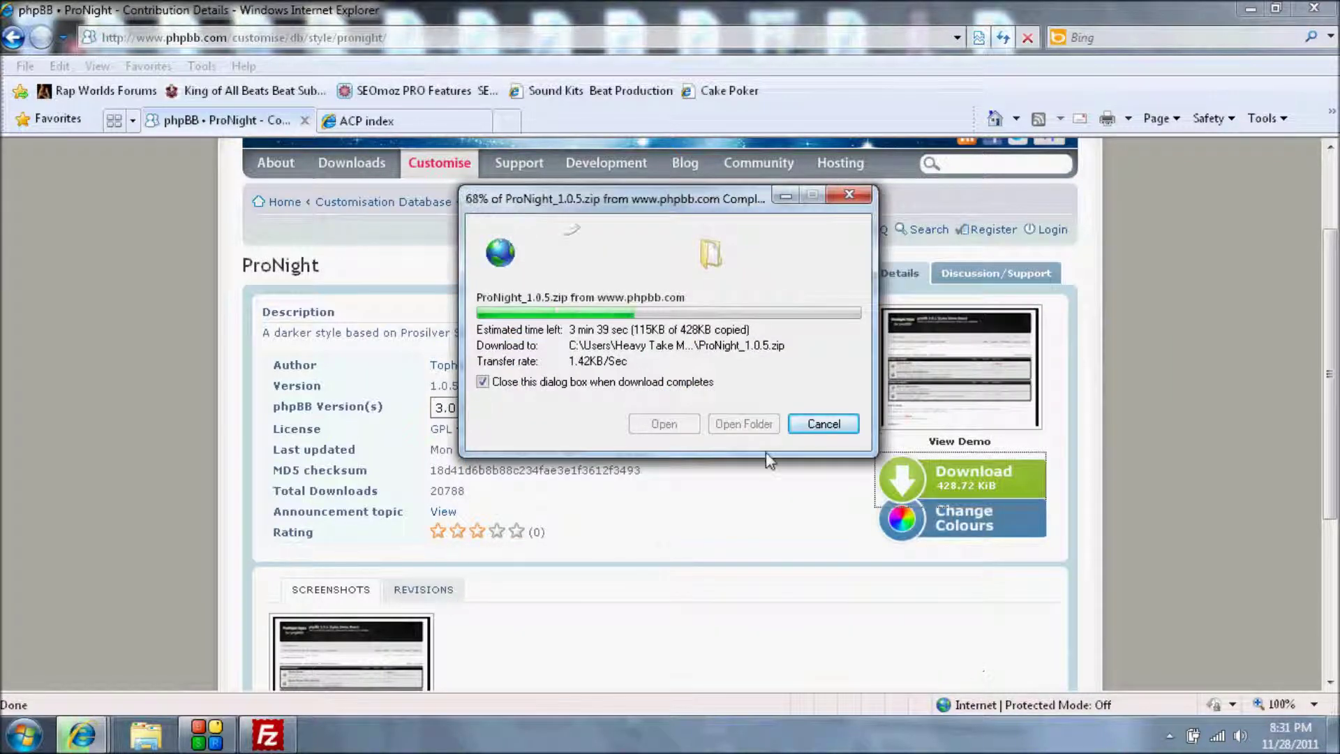
click(921, 478)
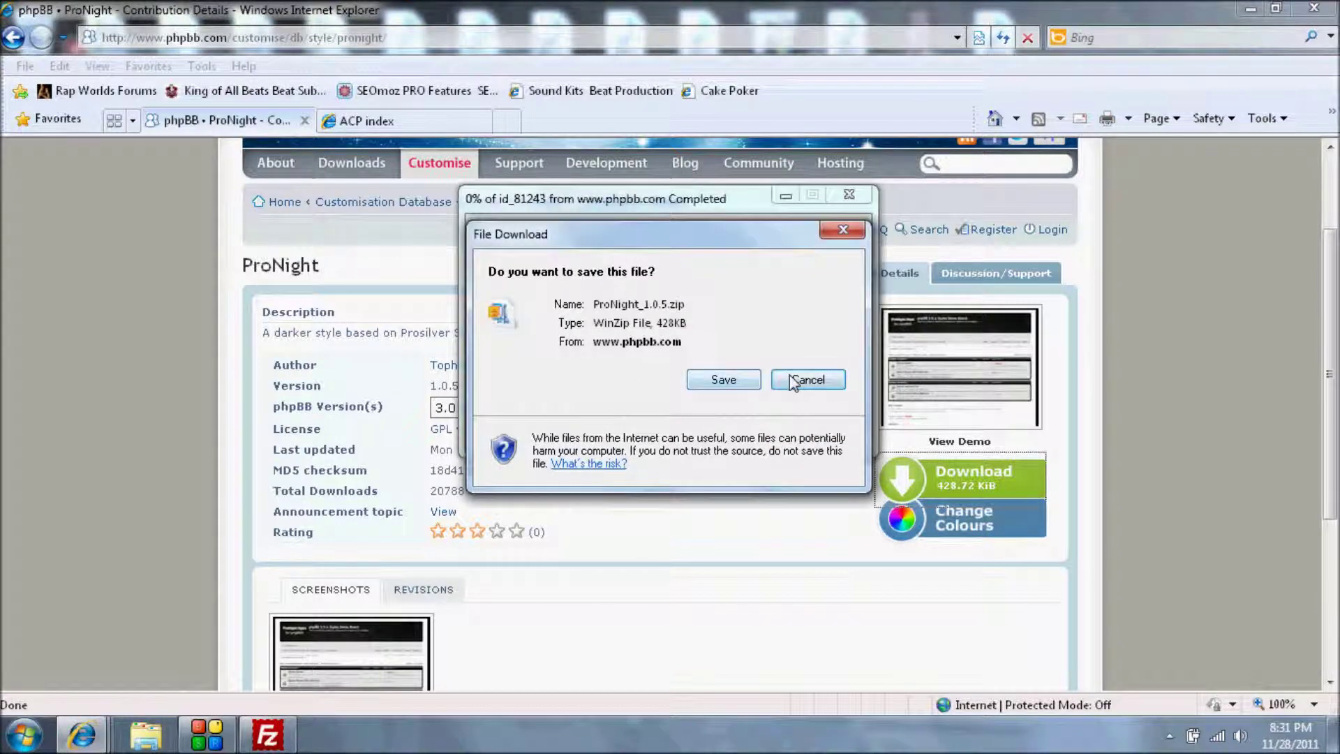
Step: Re-download ProNight_1.0.5.zip, replacing the desktop copy, and minimize the browser
click(789, 375)
right_click(960, 475)
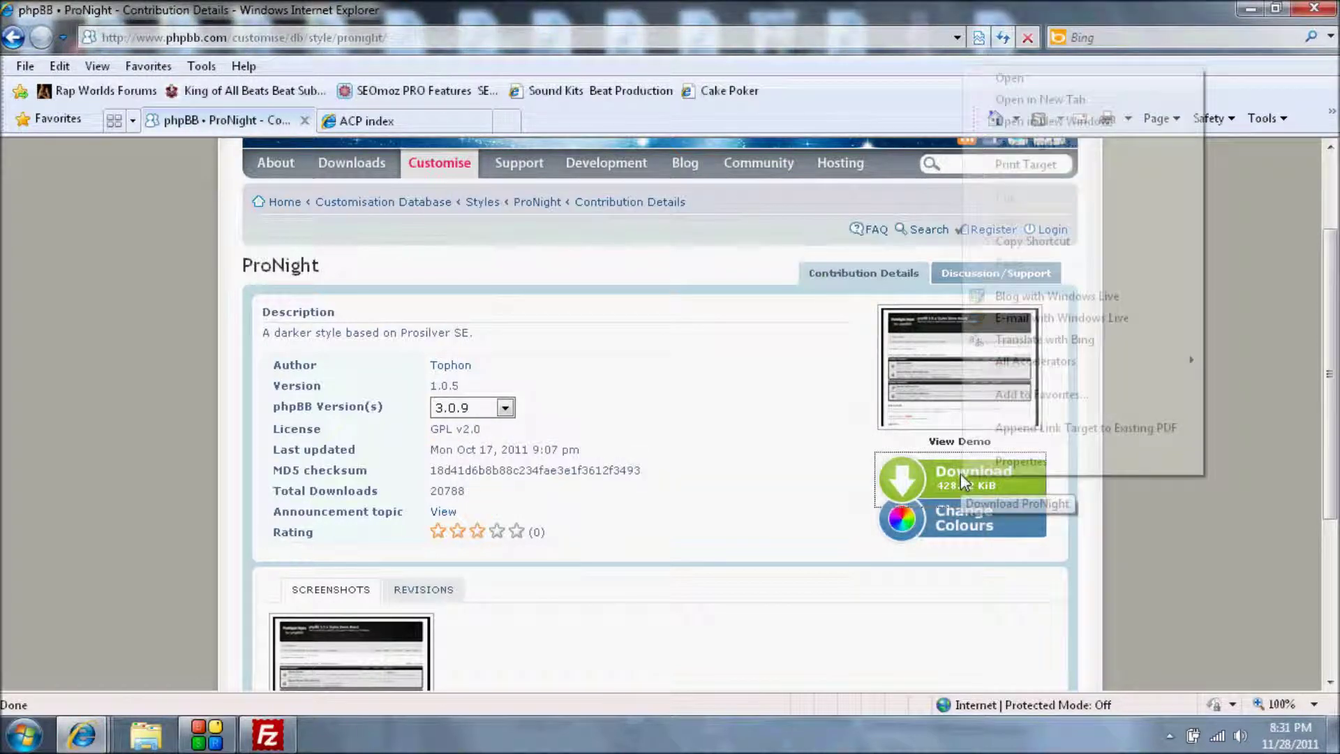
click(1092, 77)
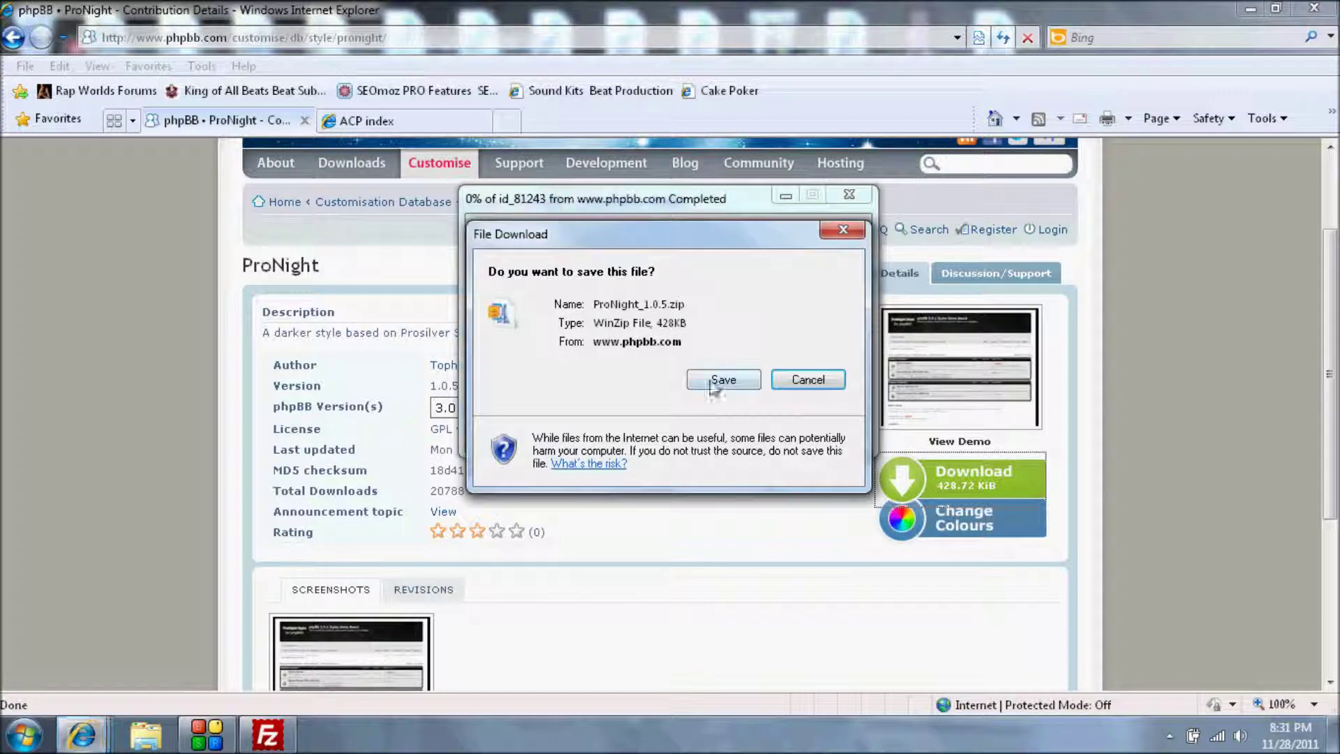
click(709, 382)
click(969, 648)
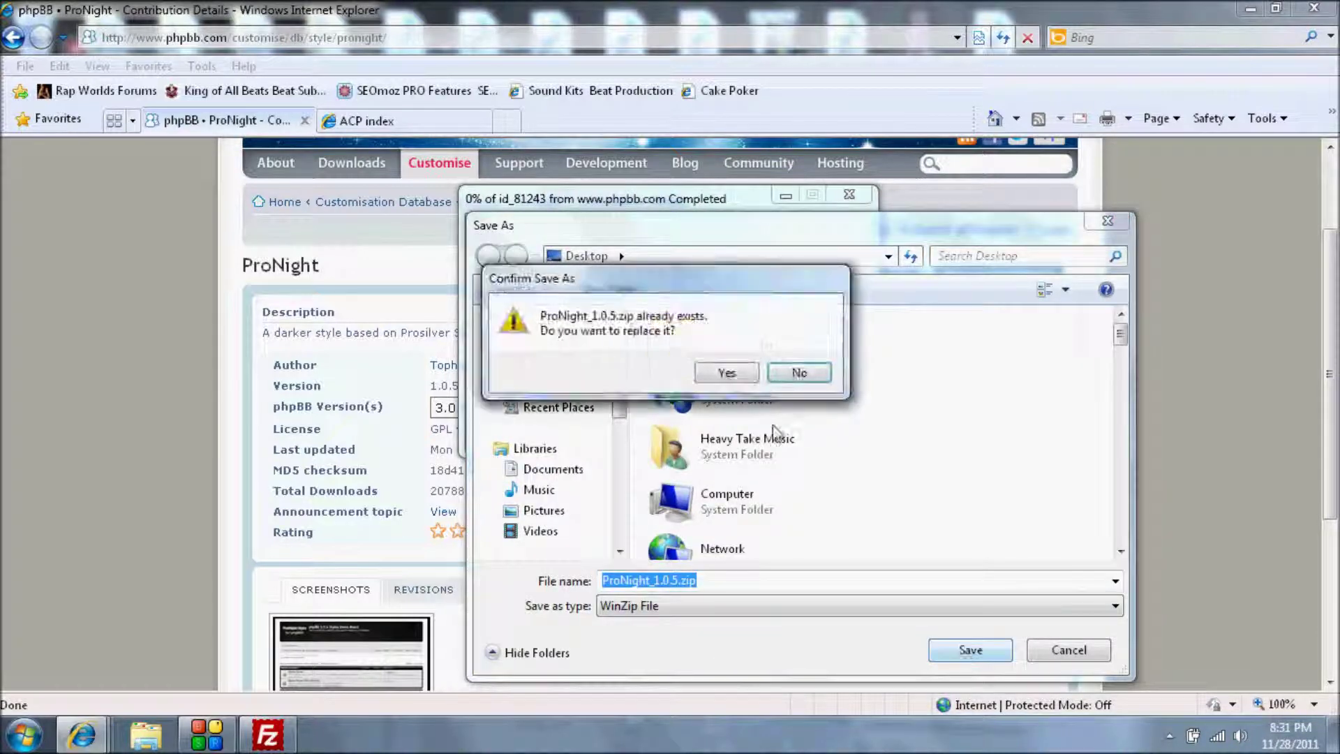
click(729, 373)
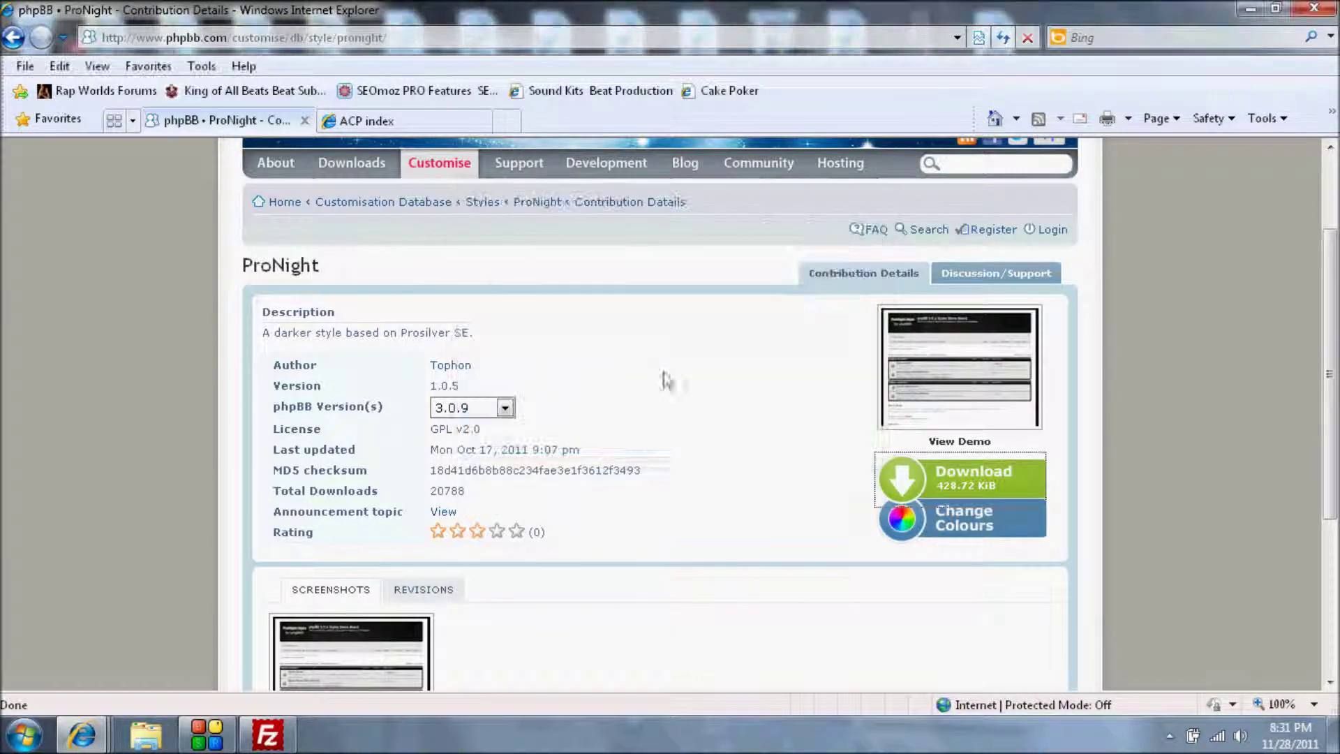
click(1250, 8)
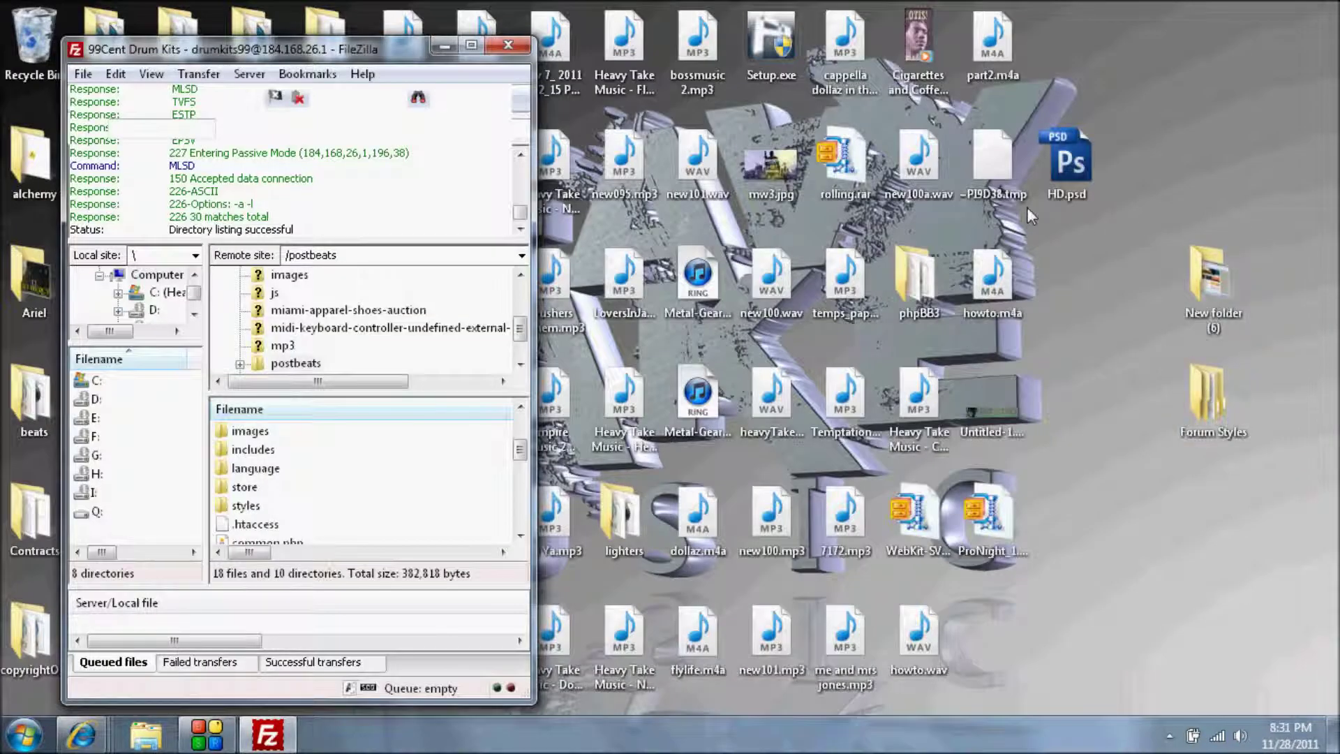
Step: Open ProNight_1.0.5.zip from the desktop in WinZip
click(989, 509)
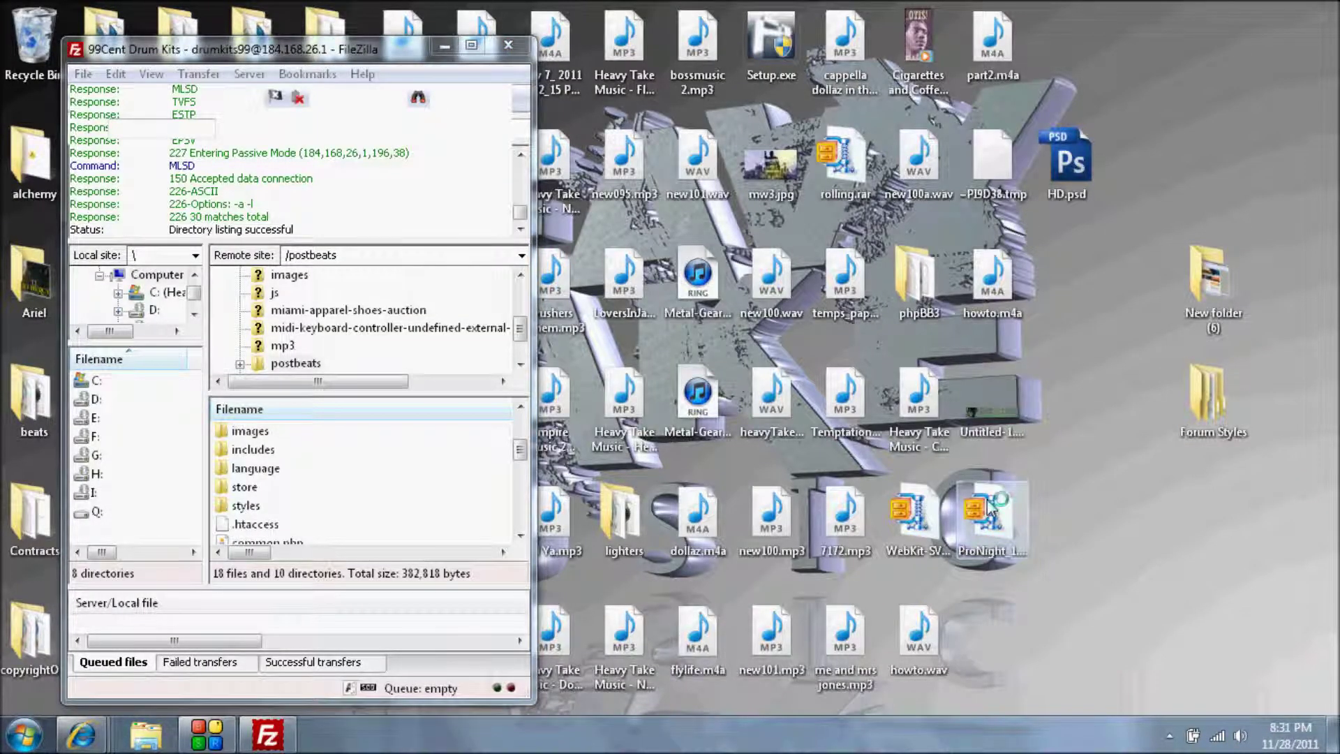
double_click(989, 509)
drag(650, 136, 527, 127)
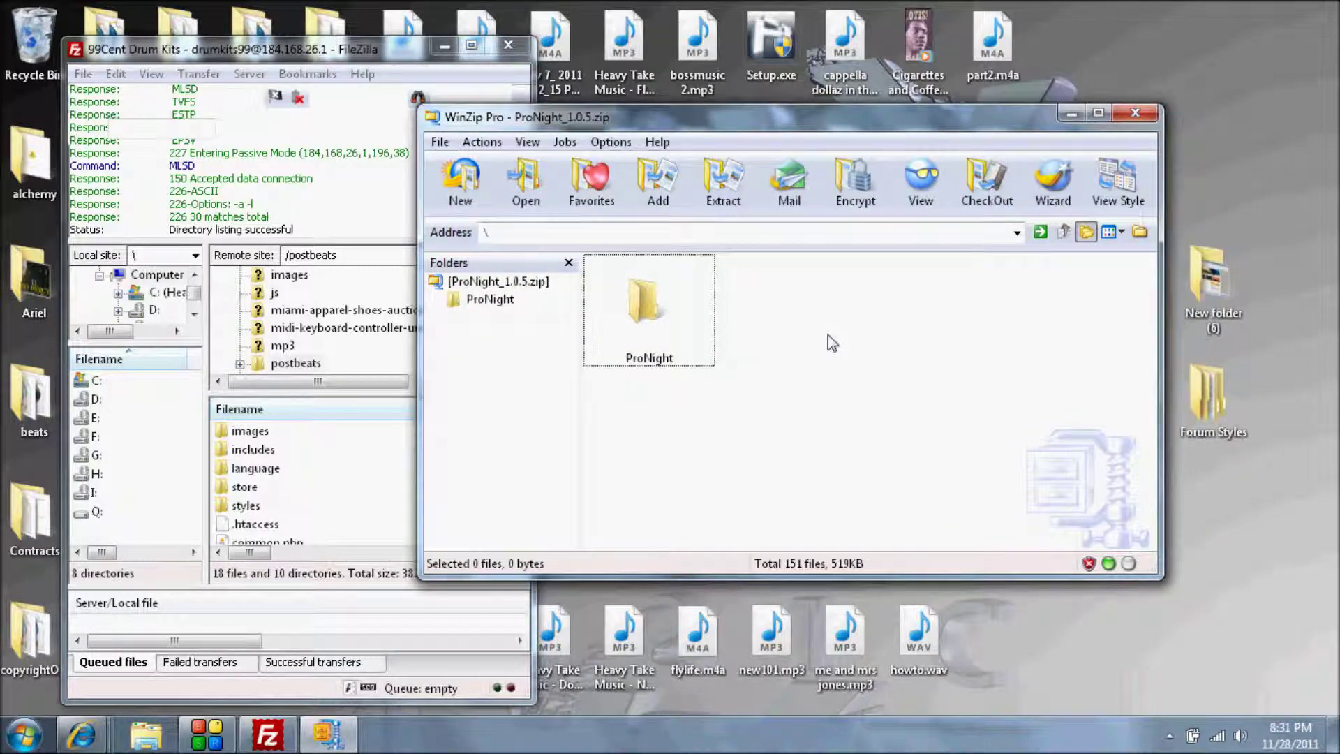
Step: In FileZilla, navigate from the server's root folder into postbeats
click(343, 64)
drag(343, 62, 291, 61)
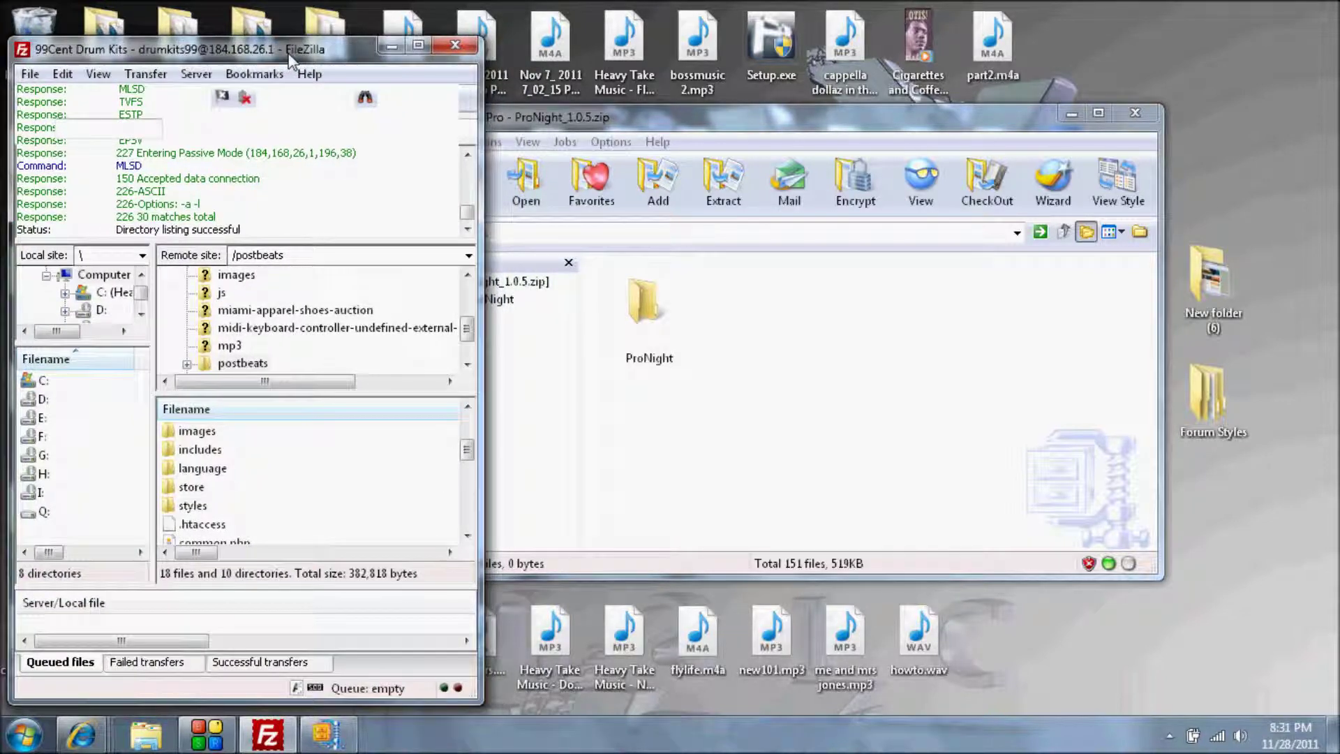
drag(474, 320, 470, 287)
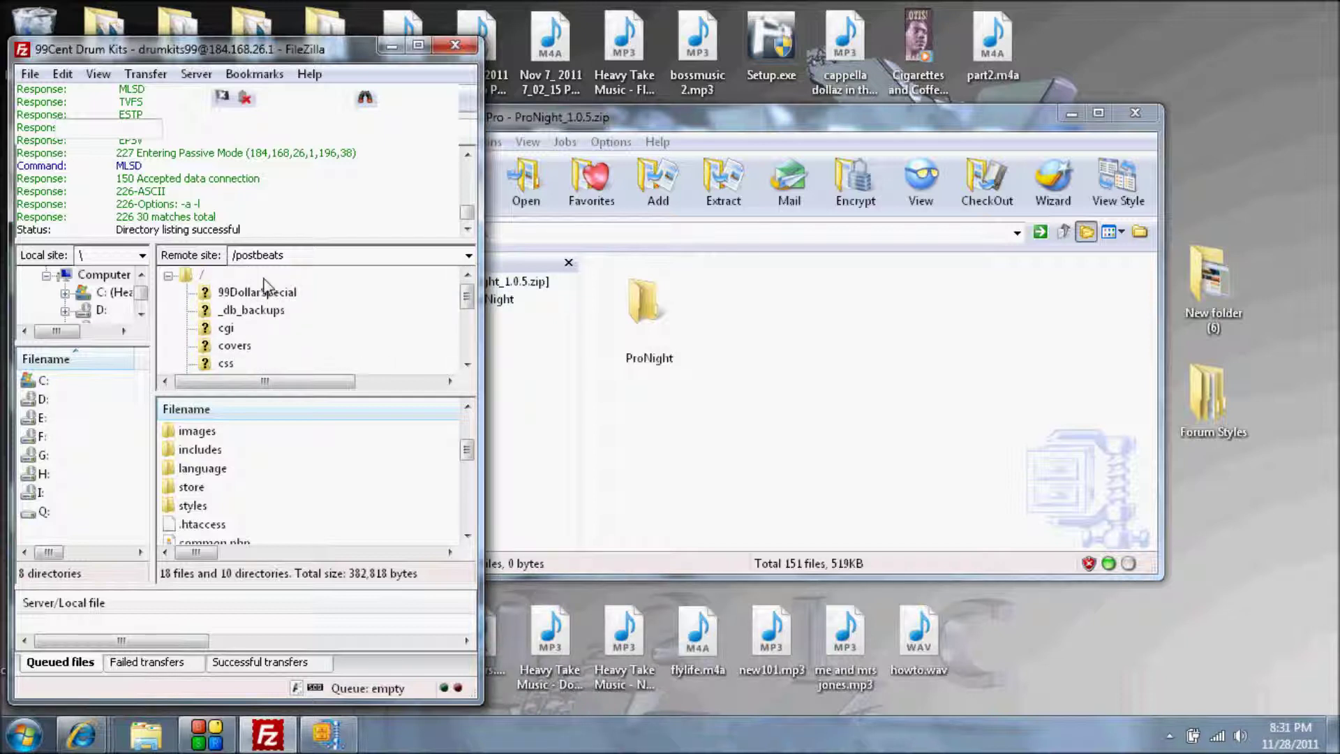
double_click(203, 277)
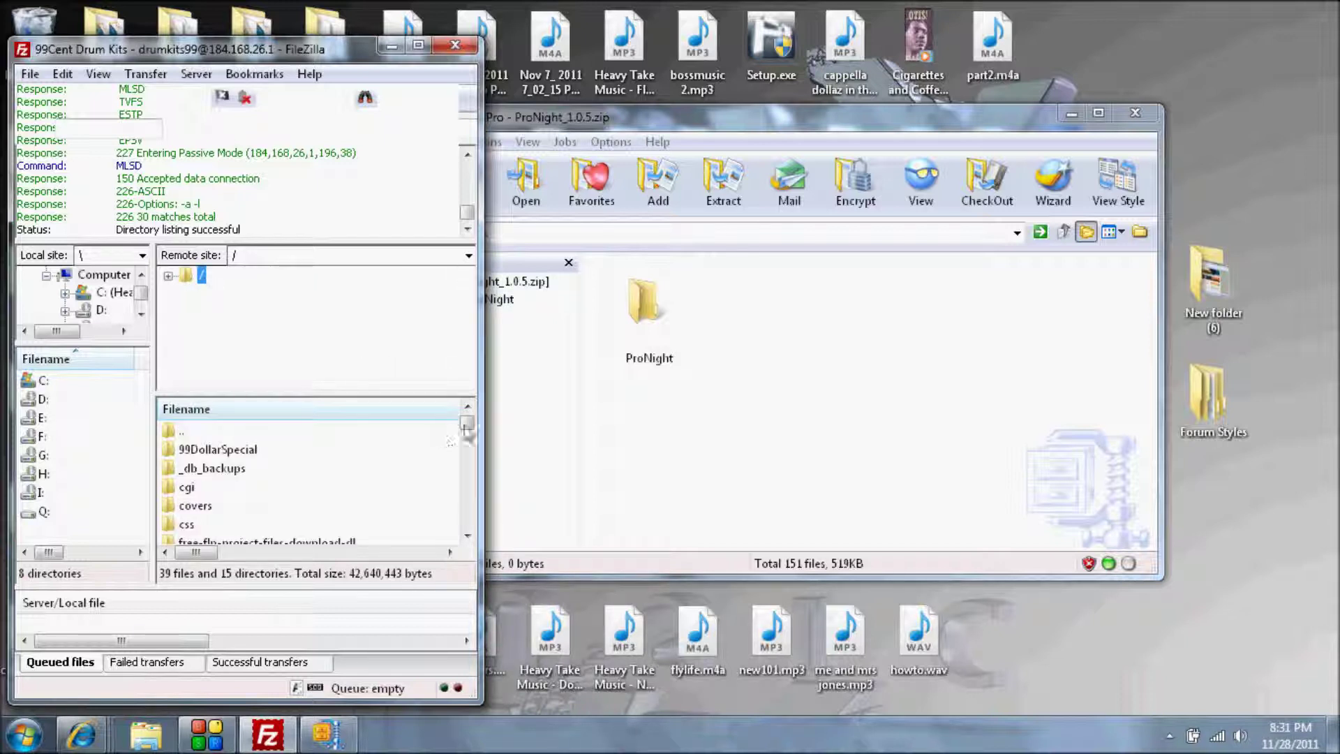
drag(466, 425, 470, 453)
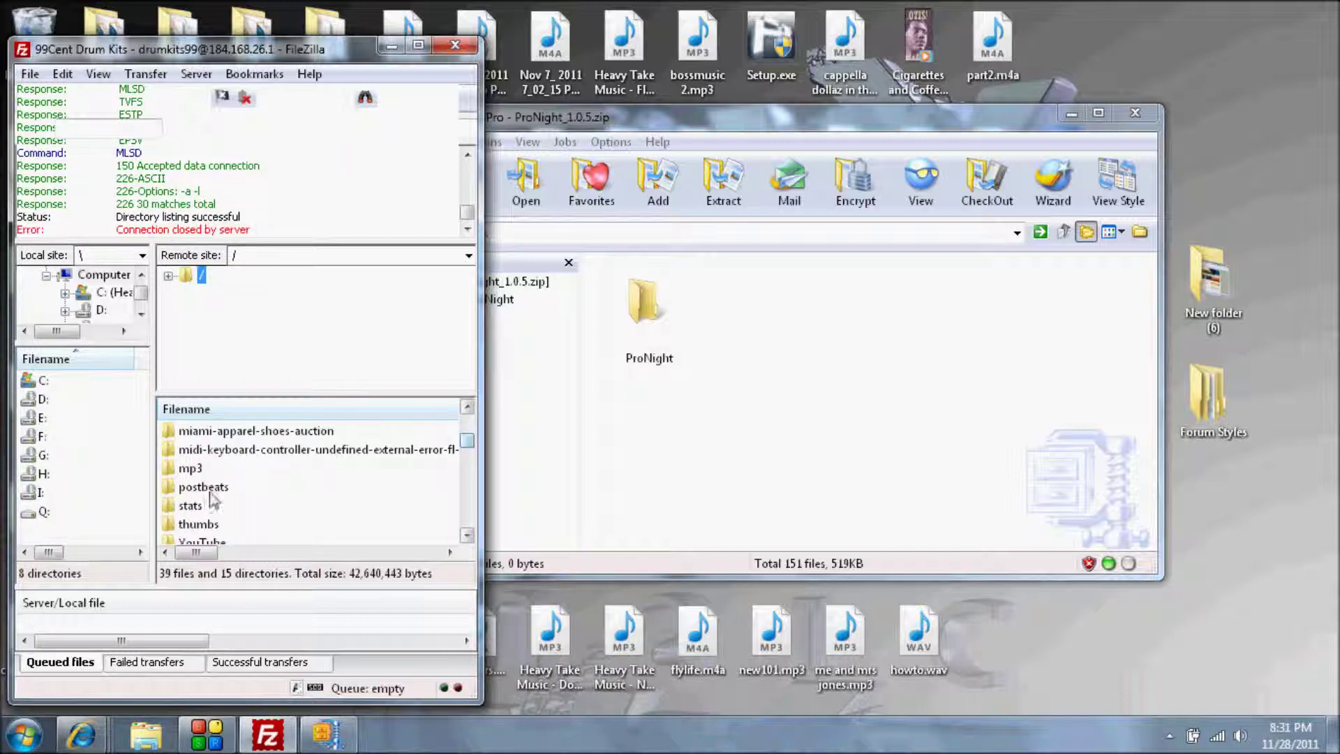
double_click(210, 488)
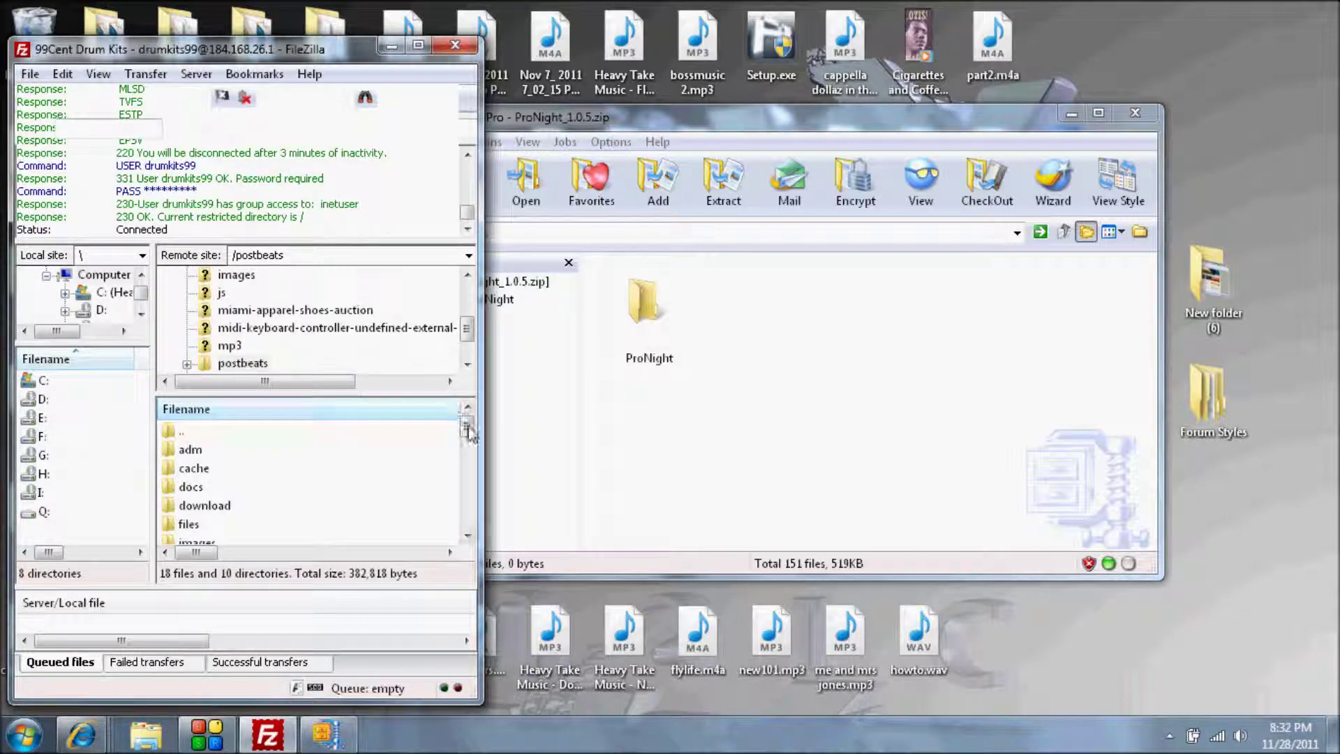
drag(467, 428, 470, 457)
Step: Drag the ProNight folder from WinZip into the server's postbeats/styles folder
double_click(224, 488)
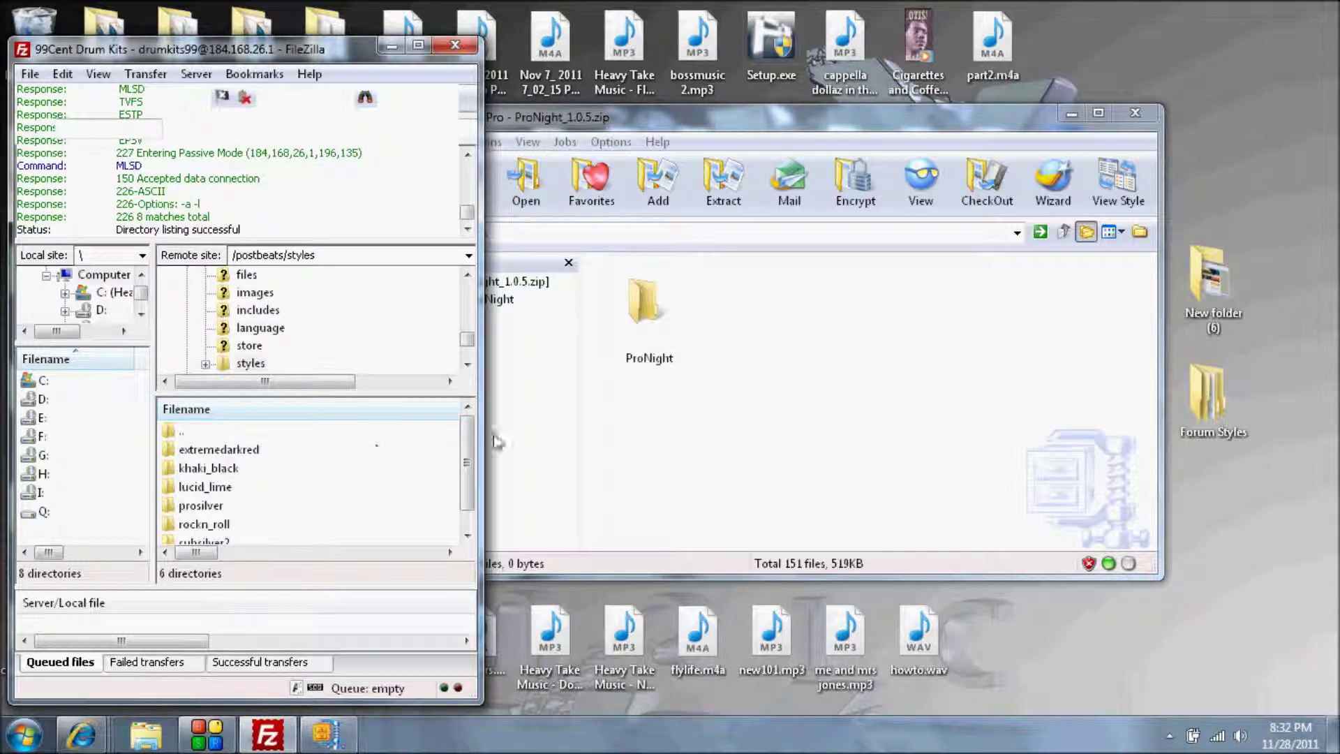
scroll(467, 460, down, 1)
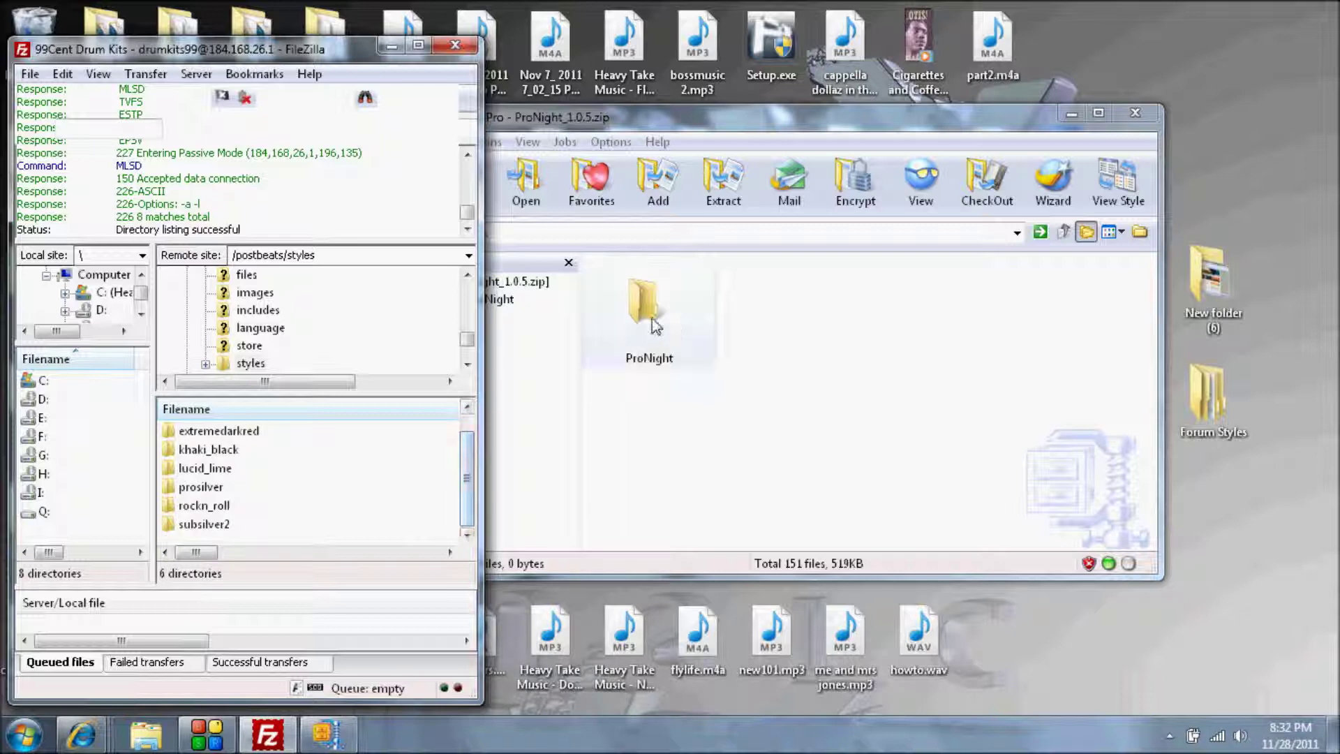
drag(656, 324, 199, 534)
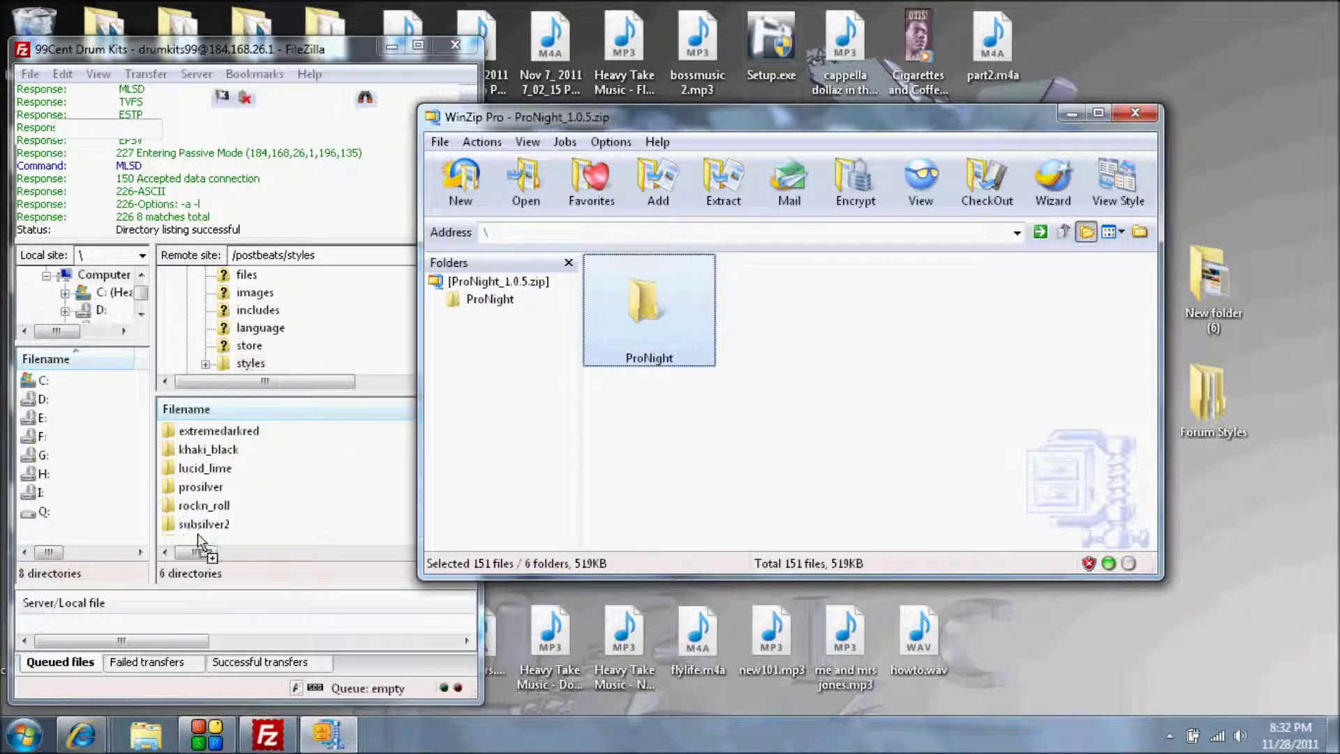
drag(195, 535, 165, 544)
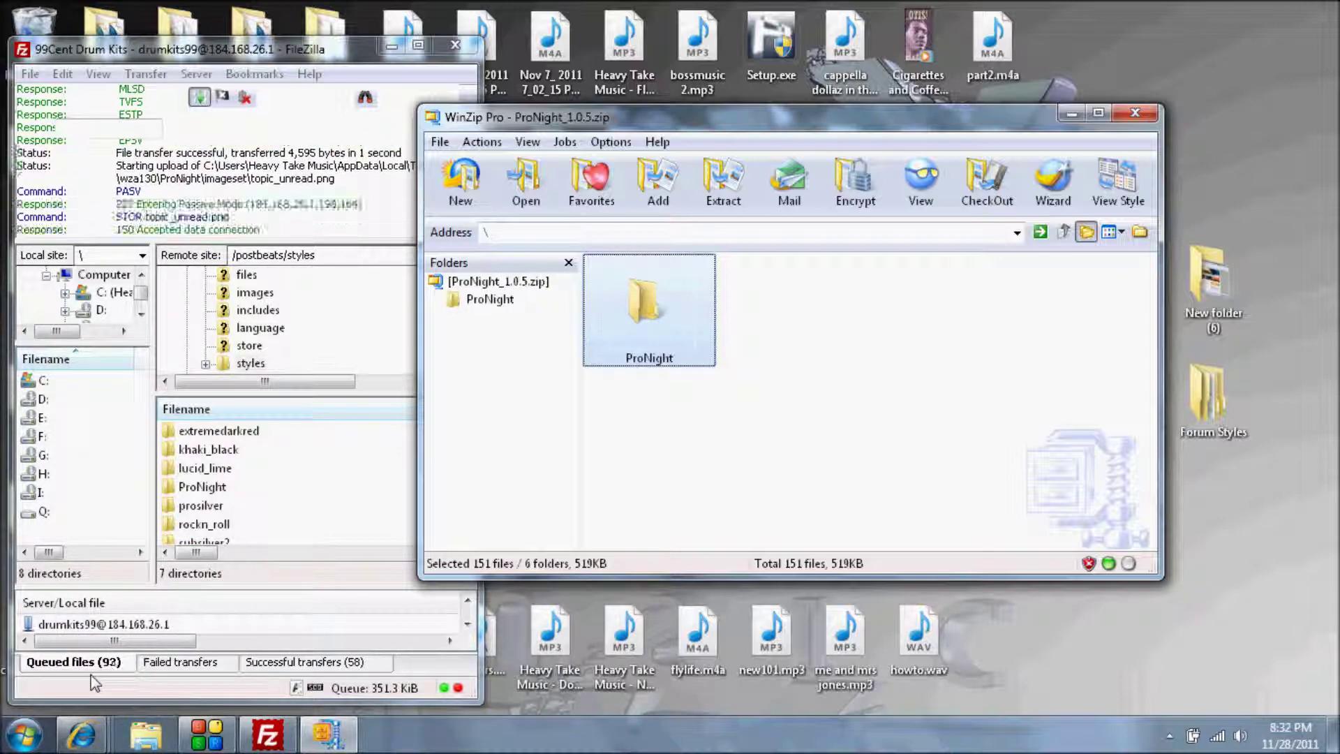
click(77, 739)
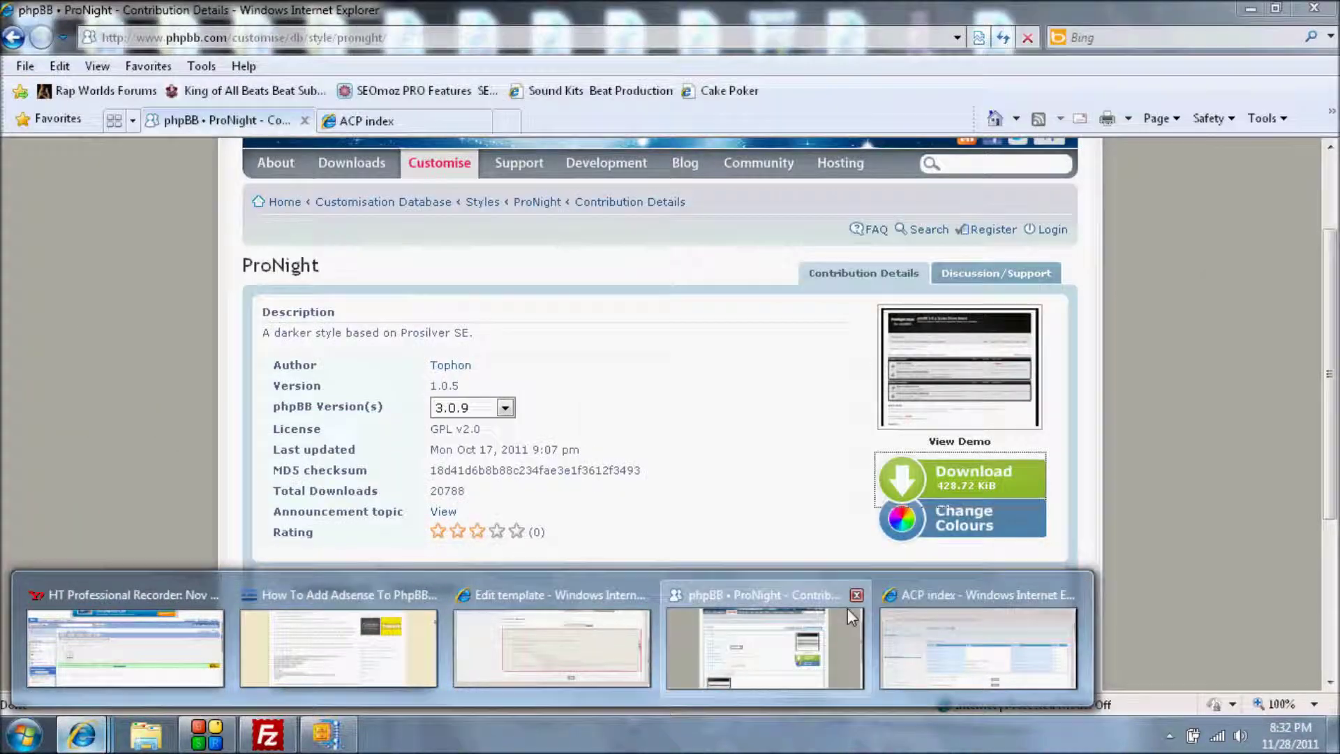
Step: Open the ACP Styles tab and refresh it with F5 so ProNight is listed
click(847, 609)
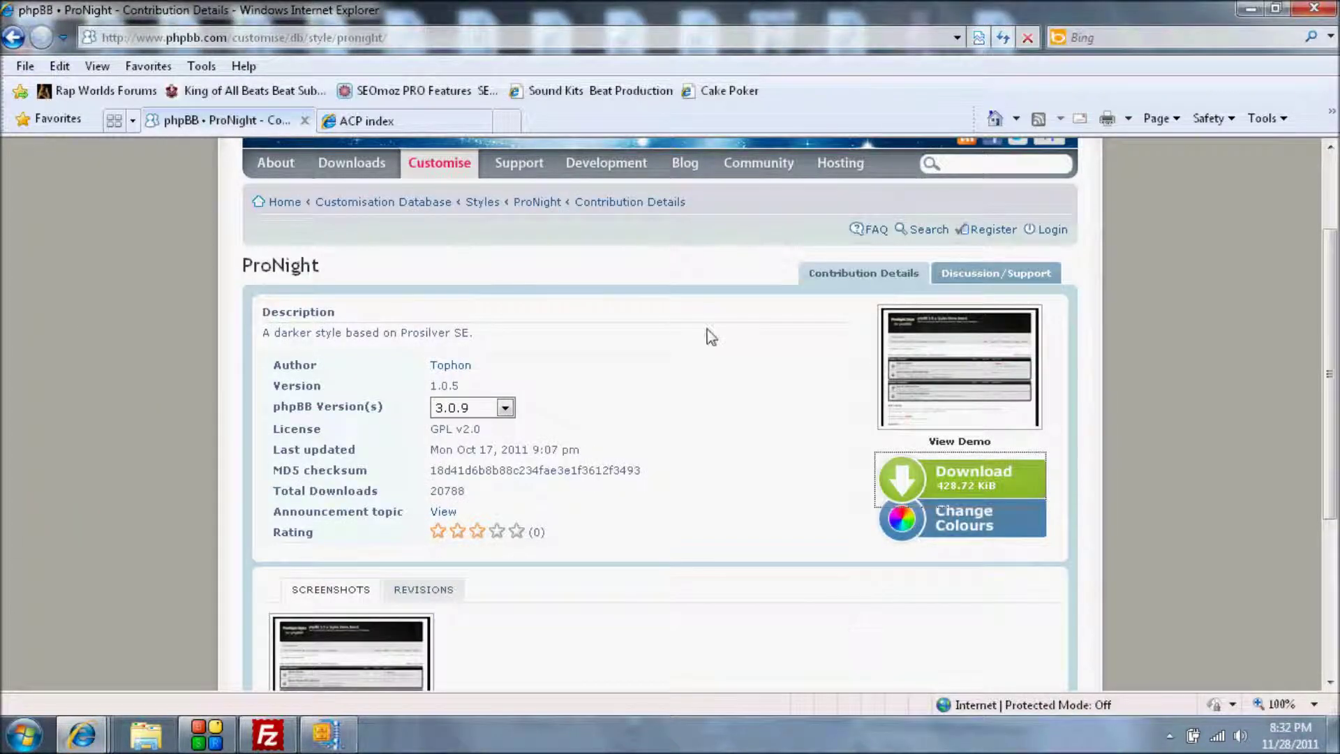
click(394, 126)
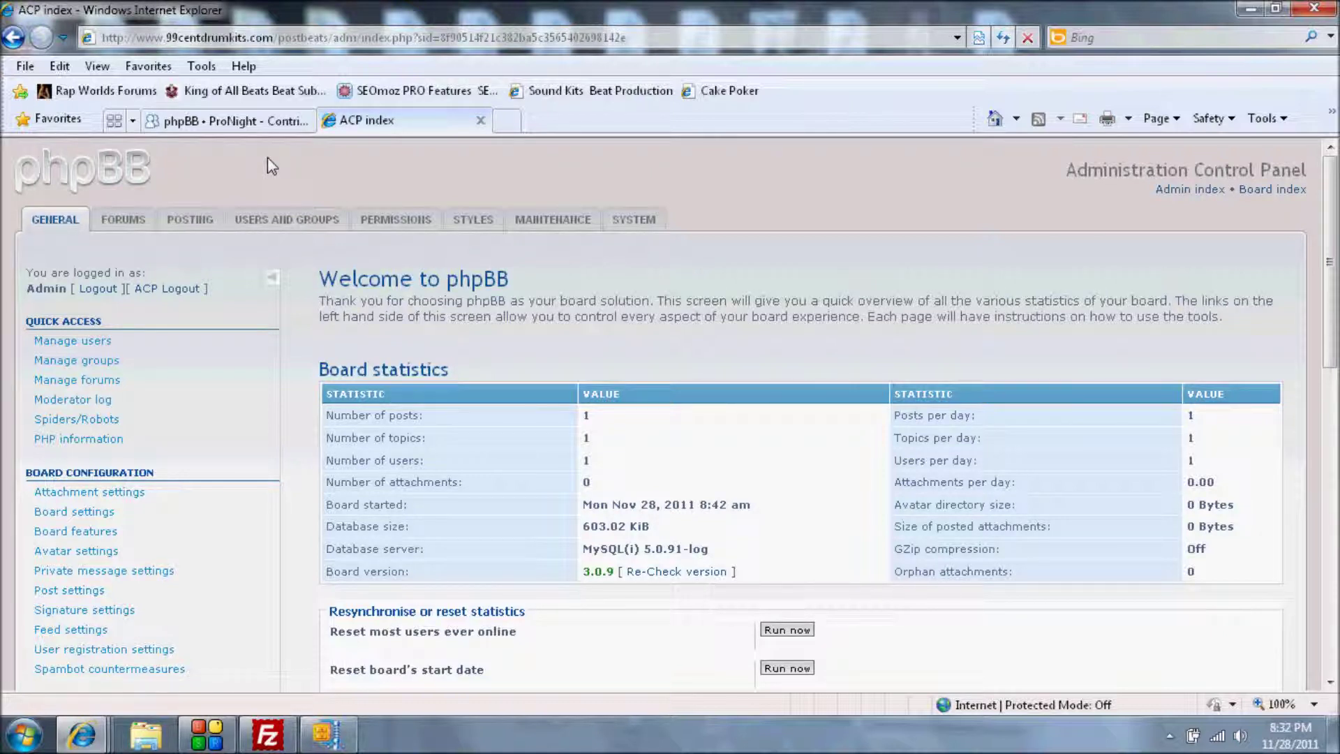
click(478, 222)
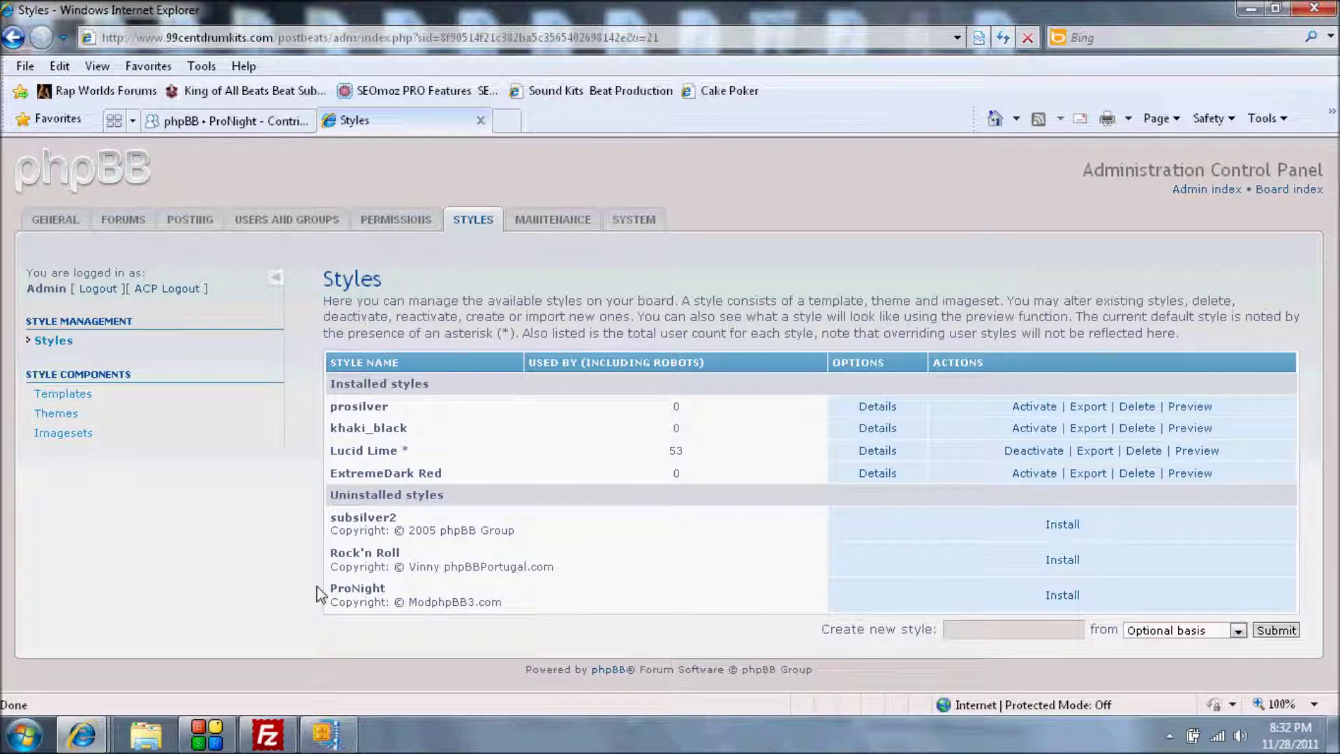
click(265, 744)
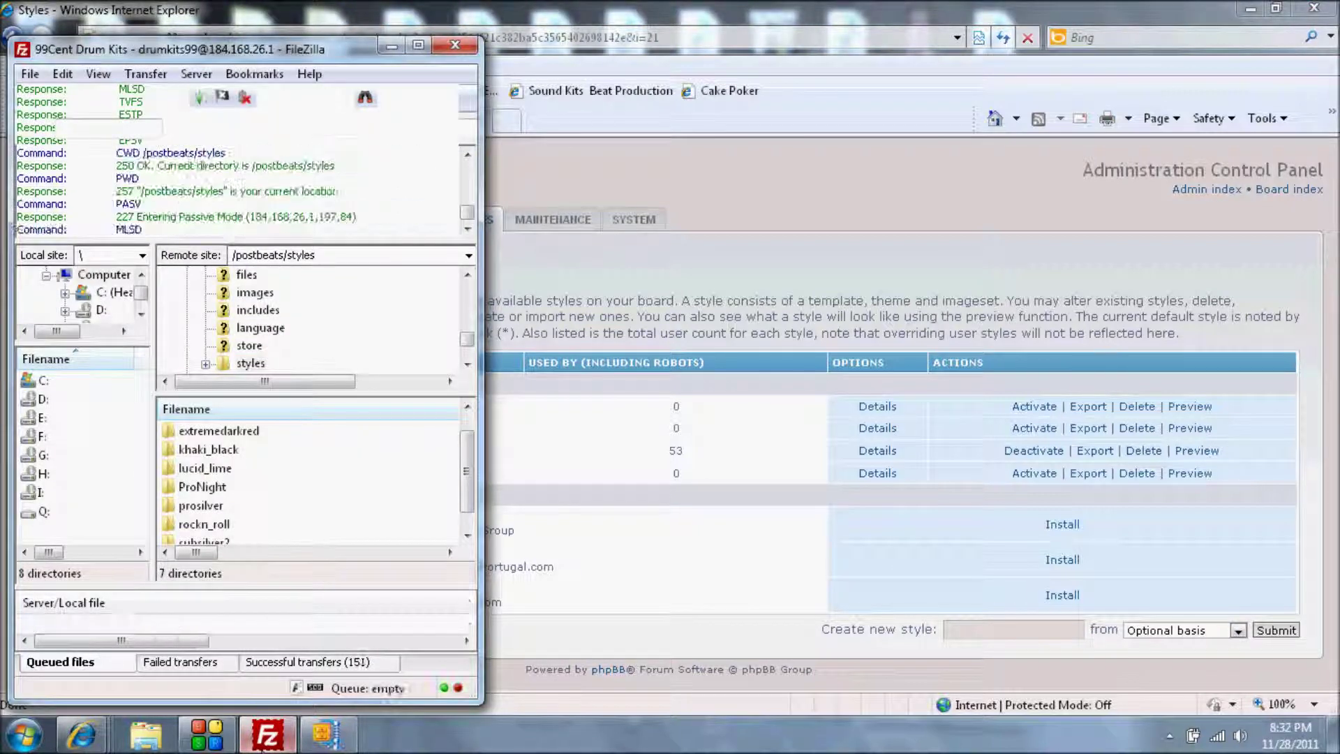
click(265, 734)
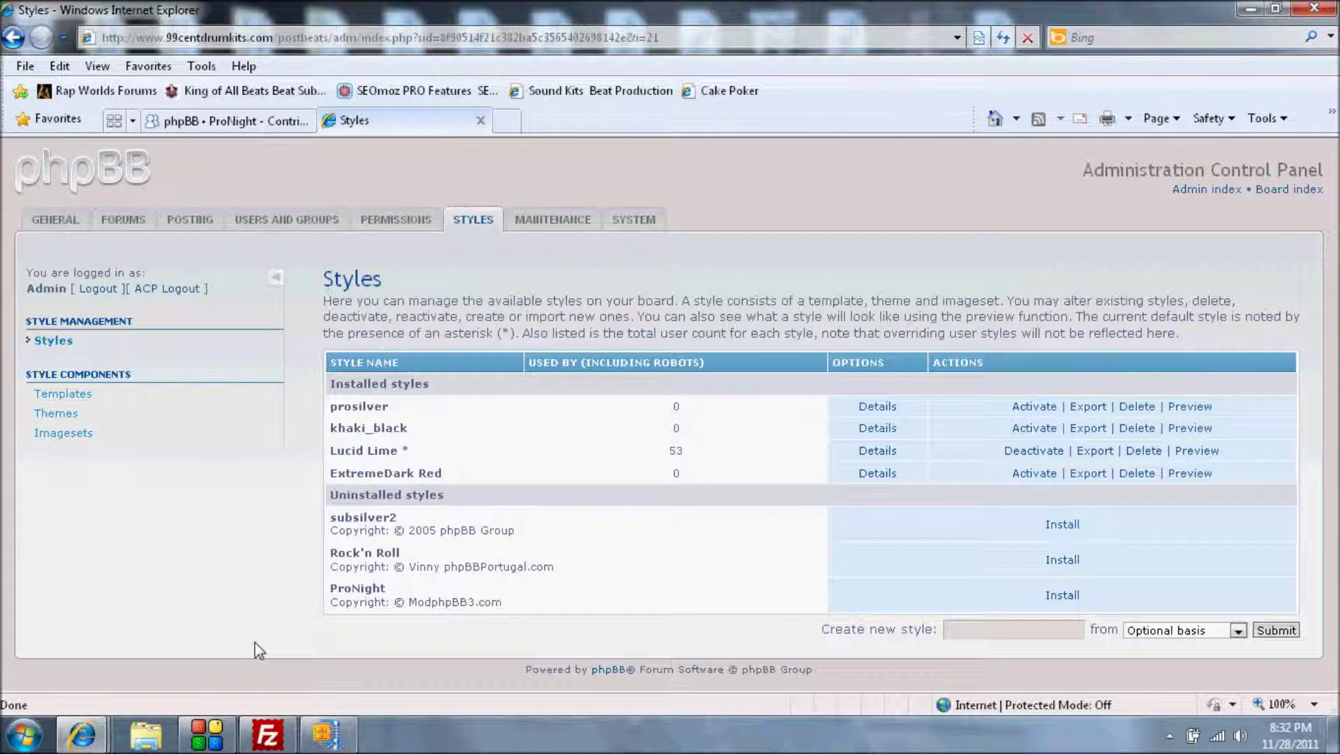
key(F5)
Step: Install ProNight and submit, then go back to the styles list
click(1062, 595)
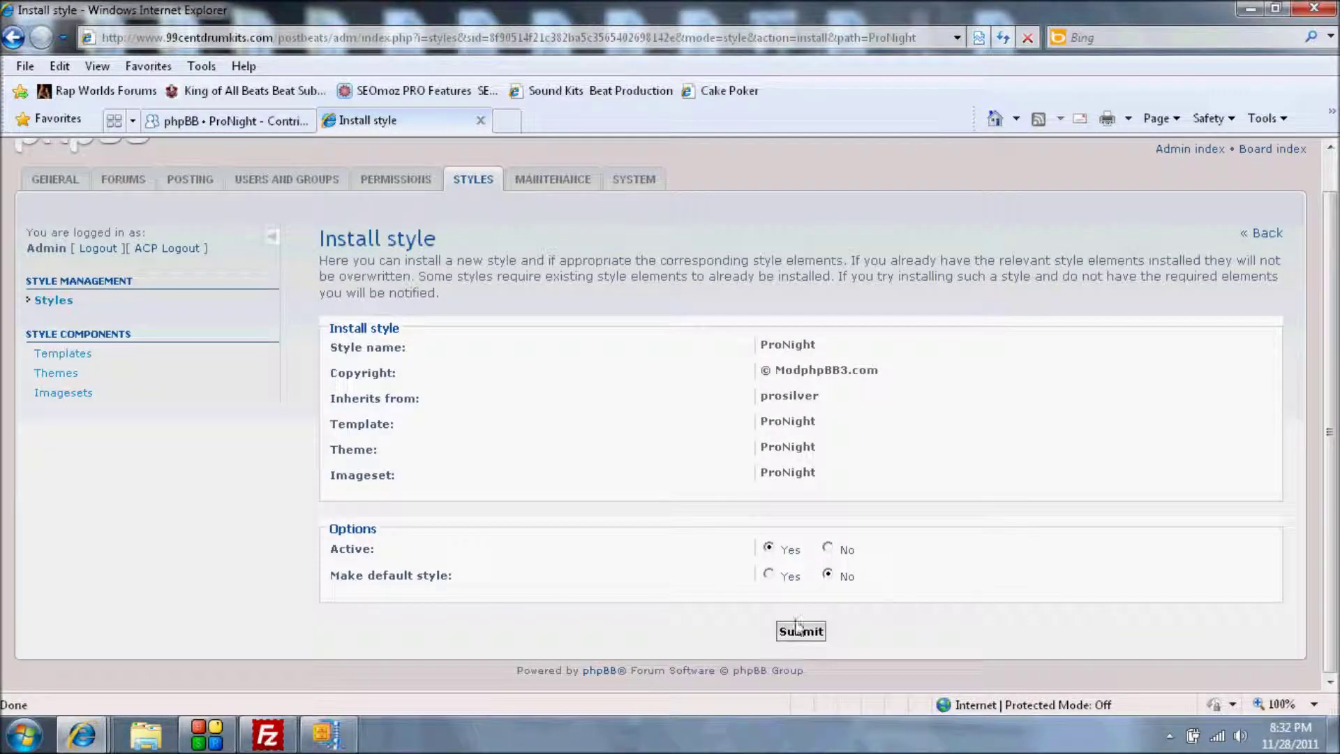
click(786, 631)
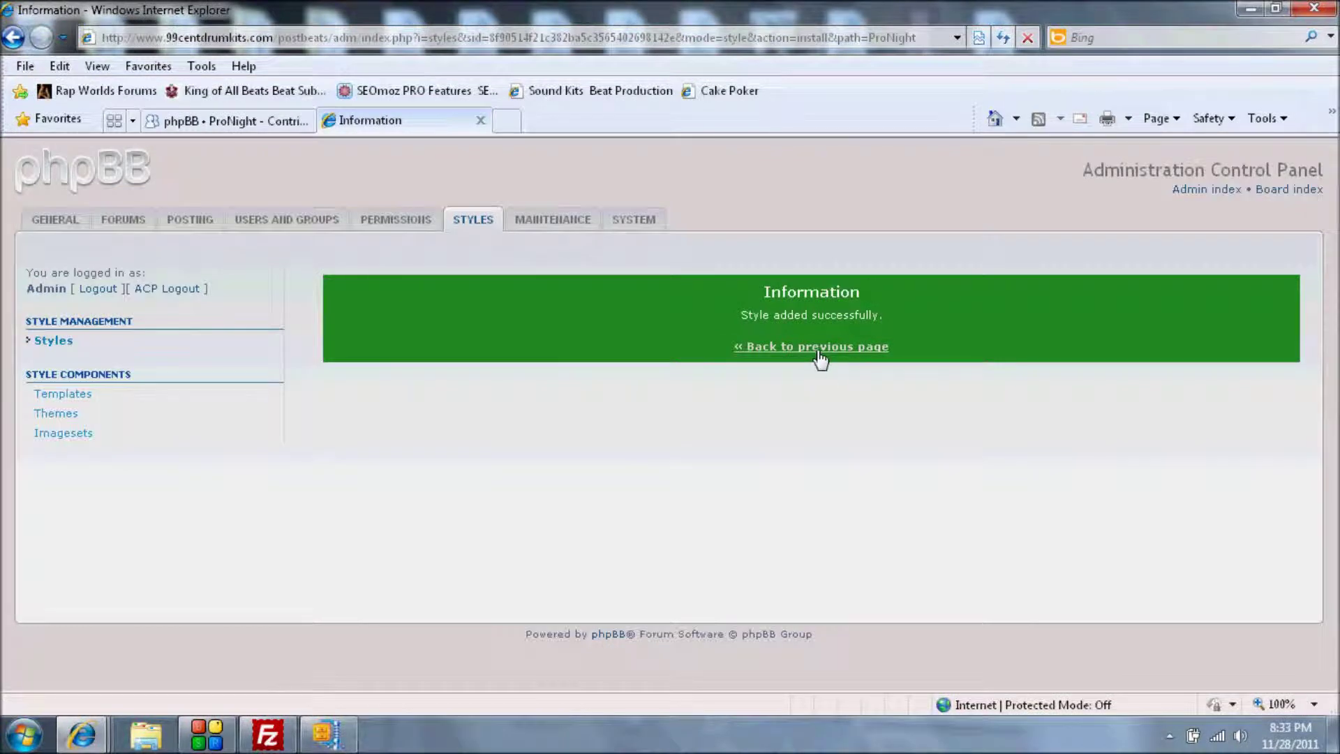
click(819, 349)
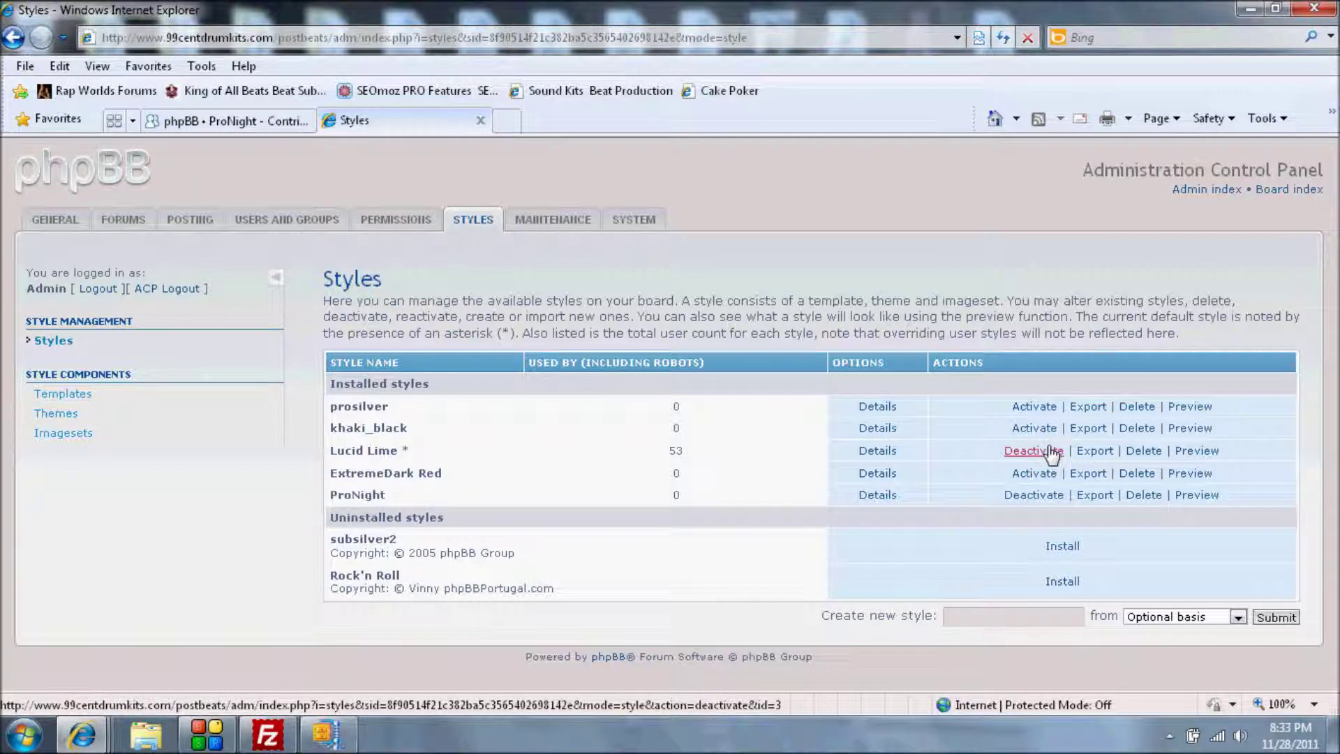
Step: Set ProNight's Make default style to Yes and submit
click(1049, 450)
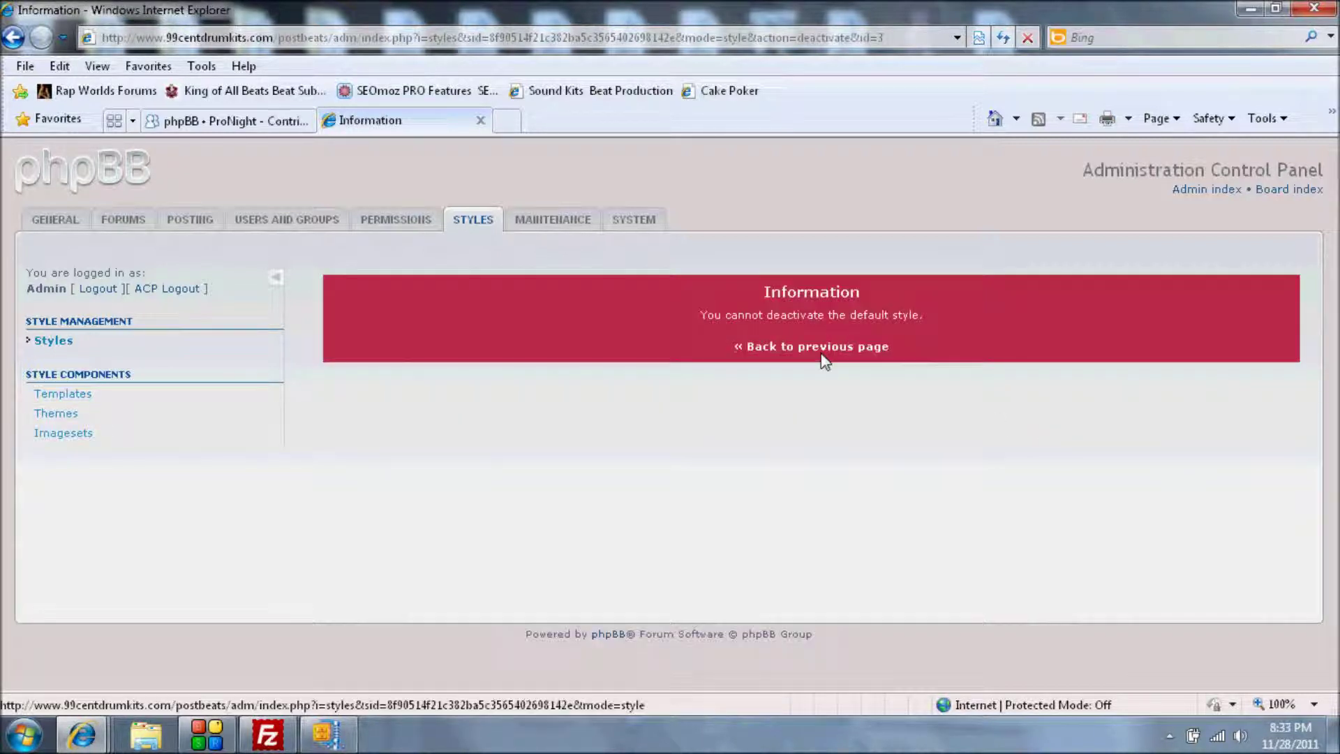
click(822, 347)
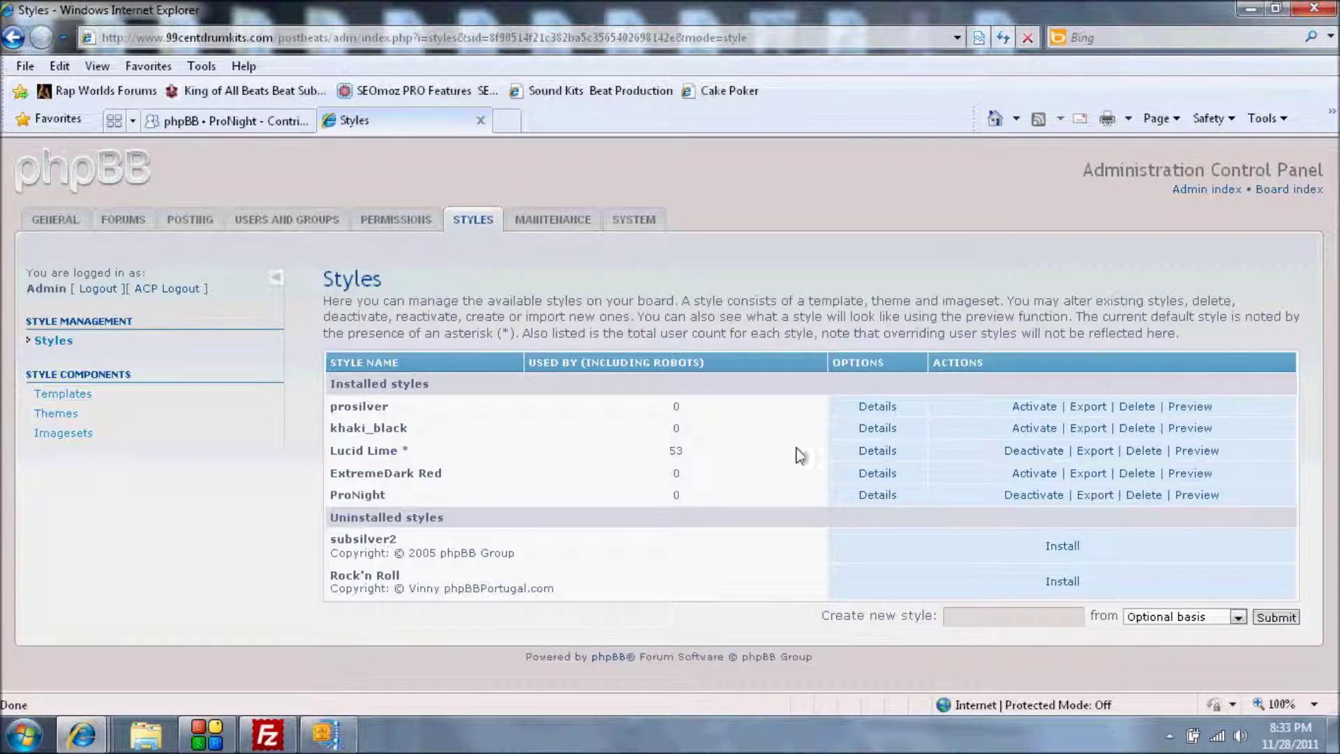
click(878, 451)
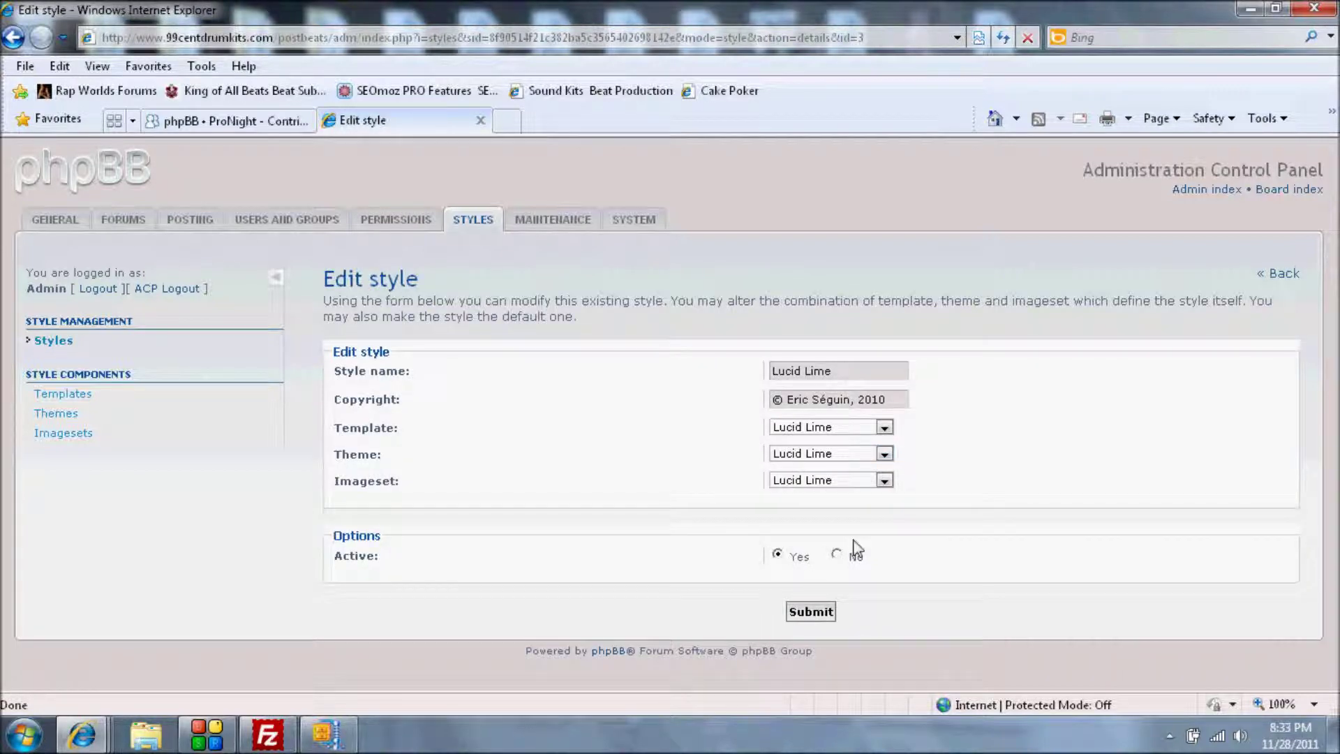
key(BackSpace)
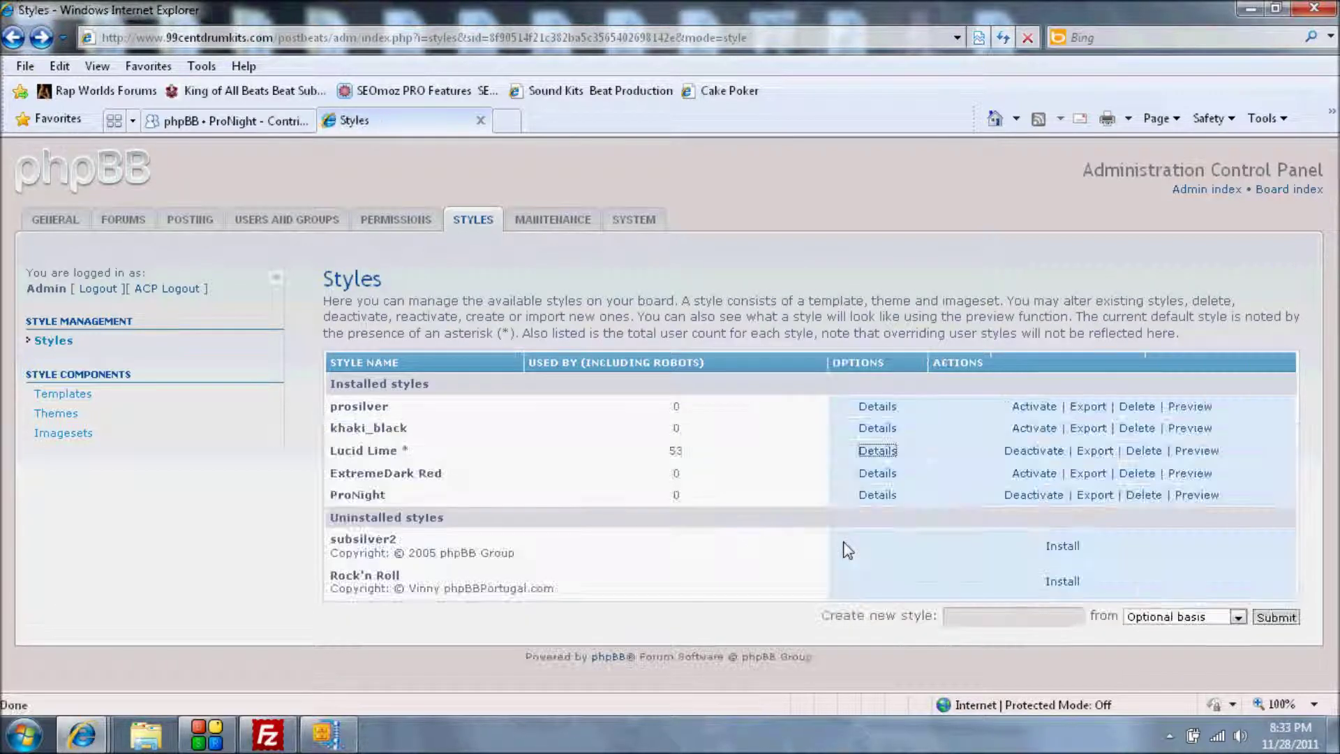
click(877, 495)
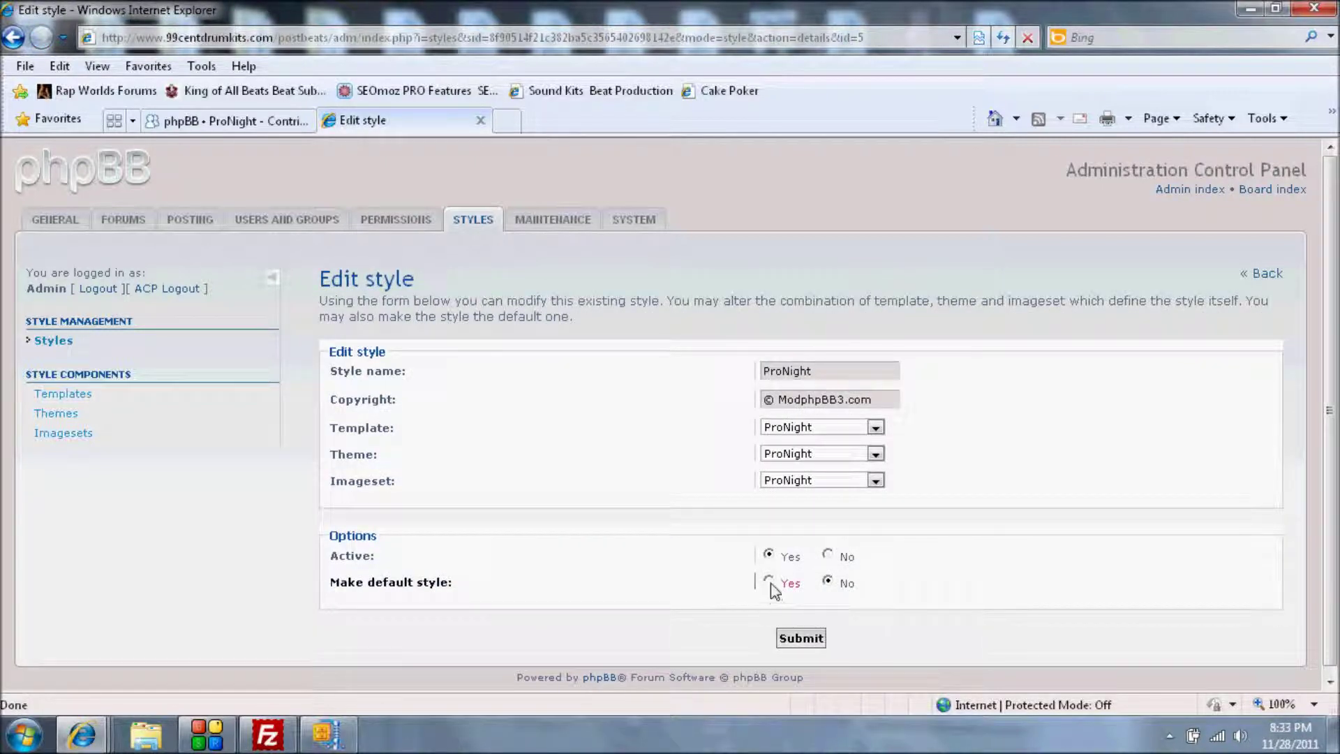
click(797, 639)
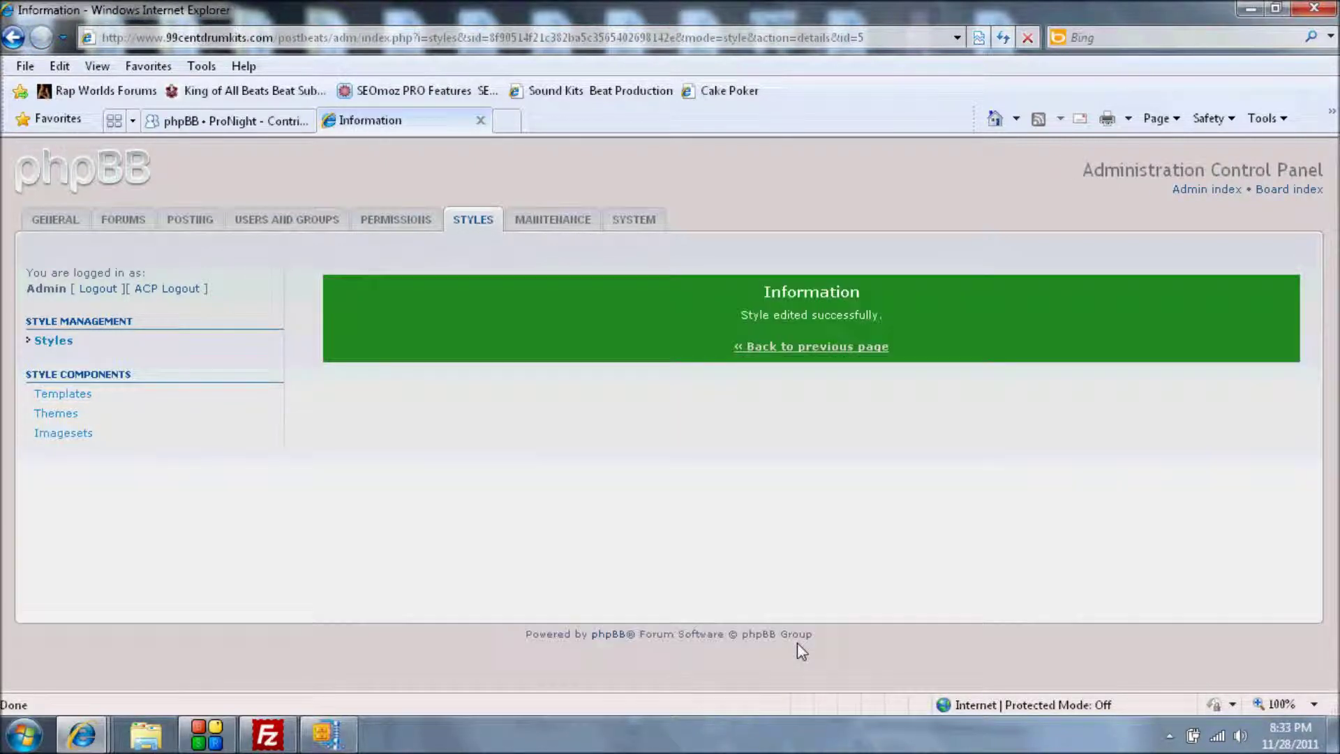
click(820, 347)
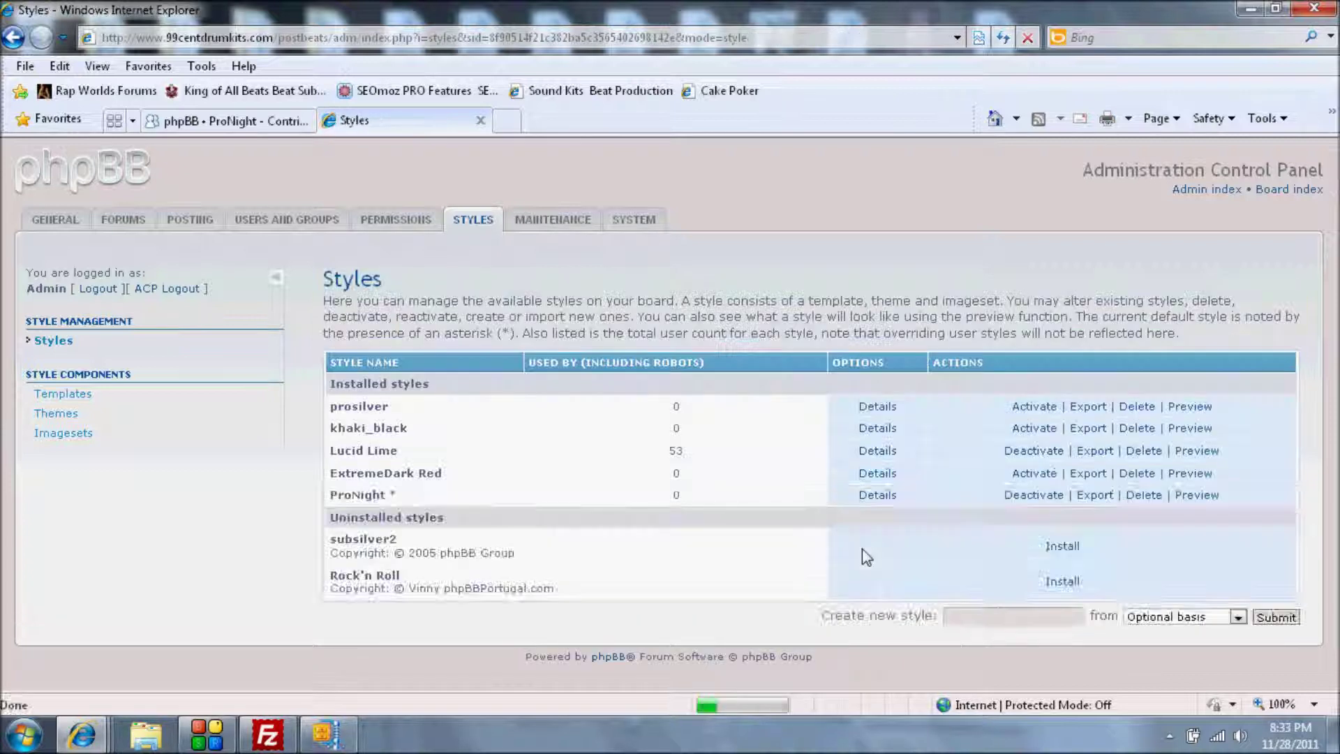
Step: Deactivate Lucid Lime, confirming with Yes
click(1024, 450)
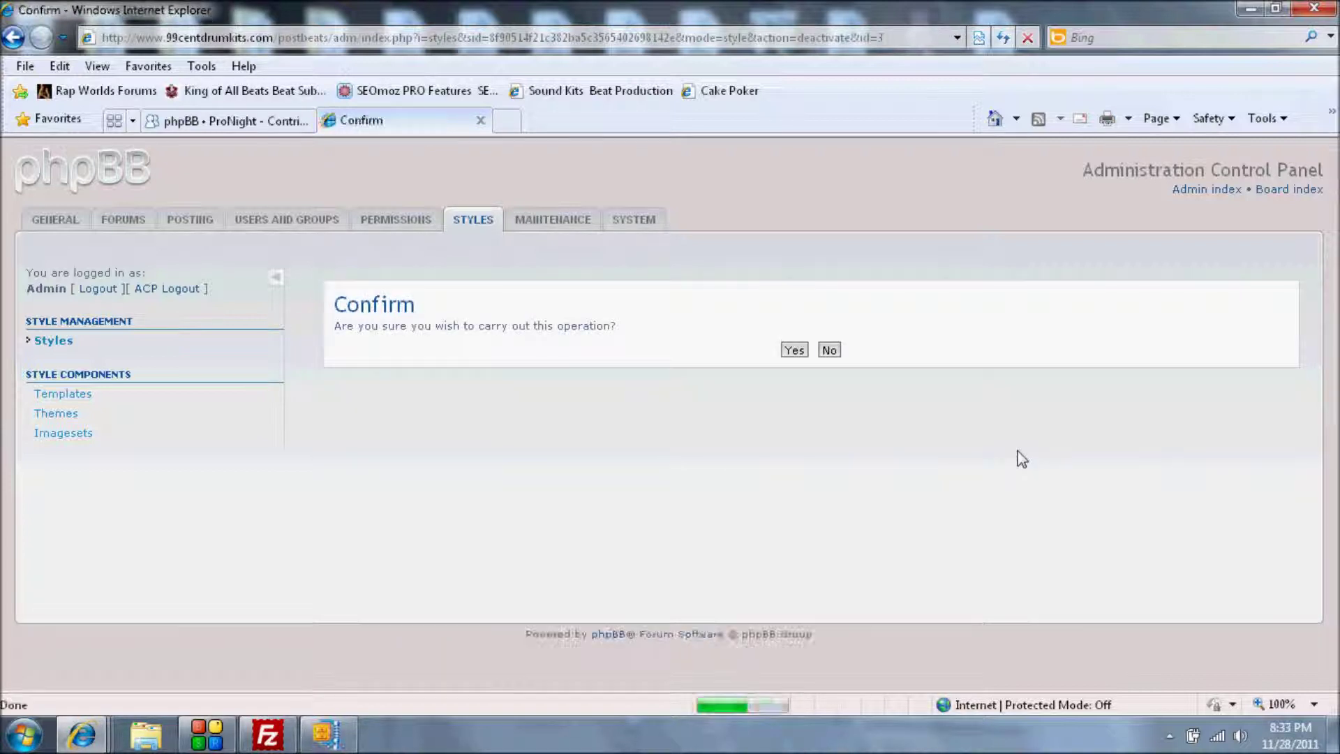
click(800, 346)
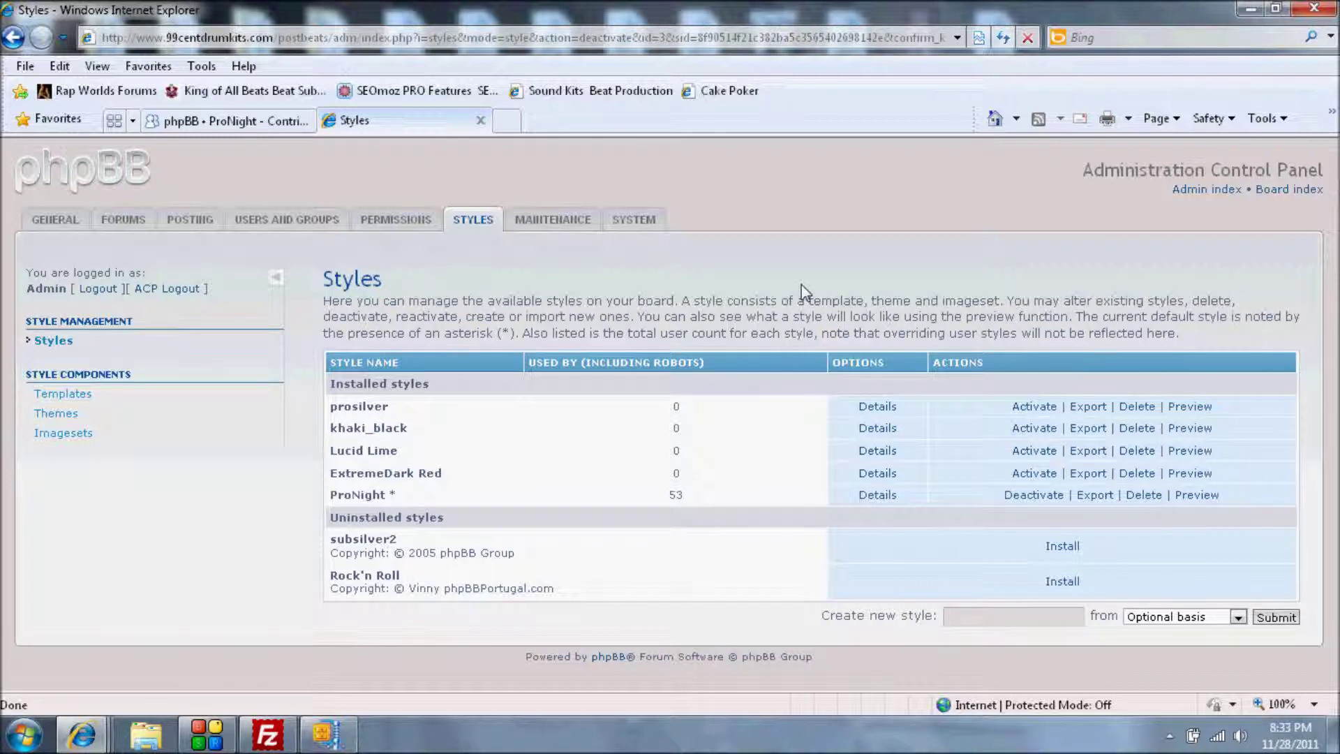
click(508, 120)
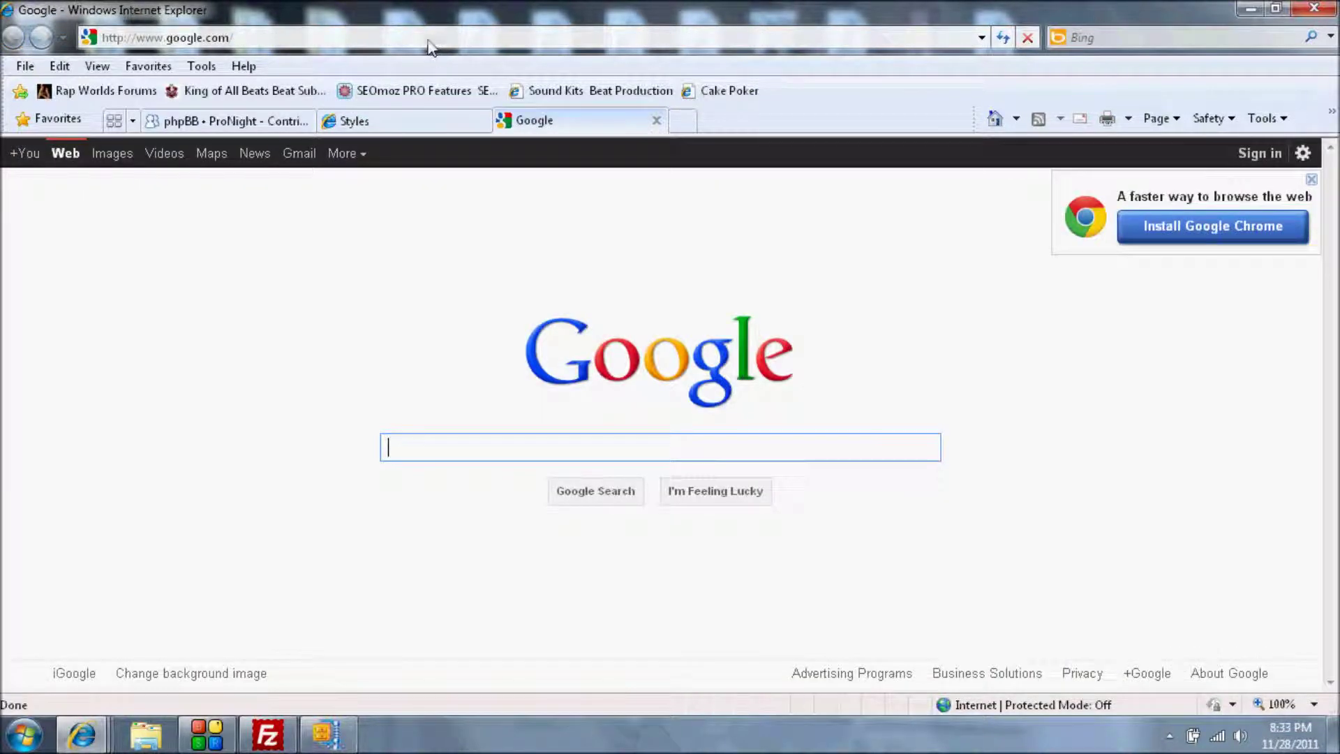
Step: Load the 99centdrumkits forum board index in the new tab
click(429, 39)
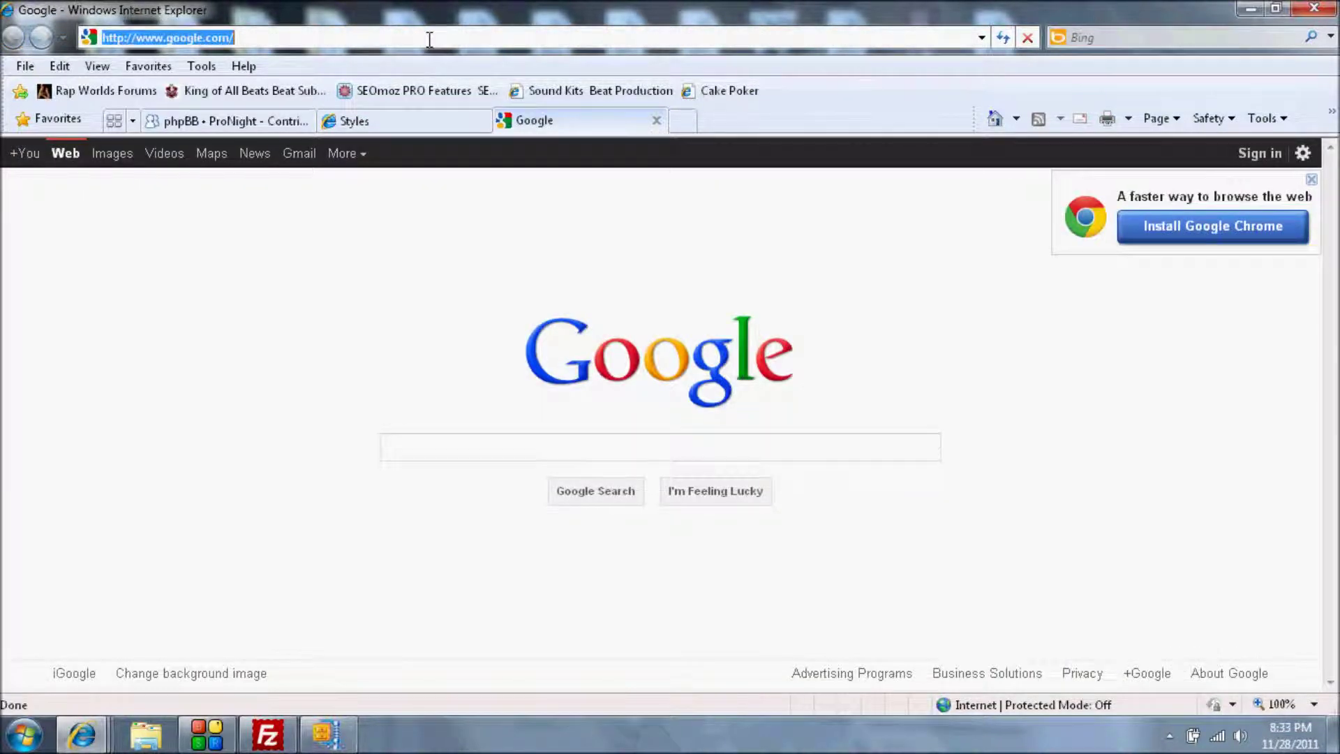
text(www.989)
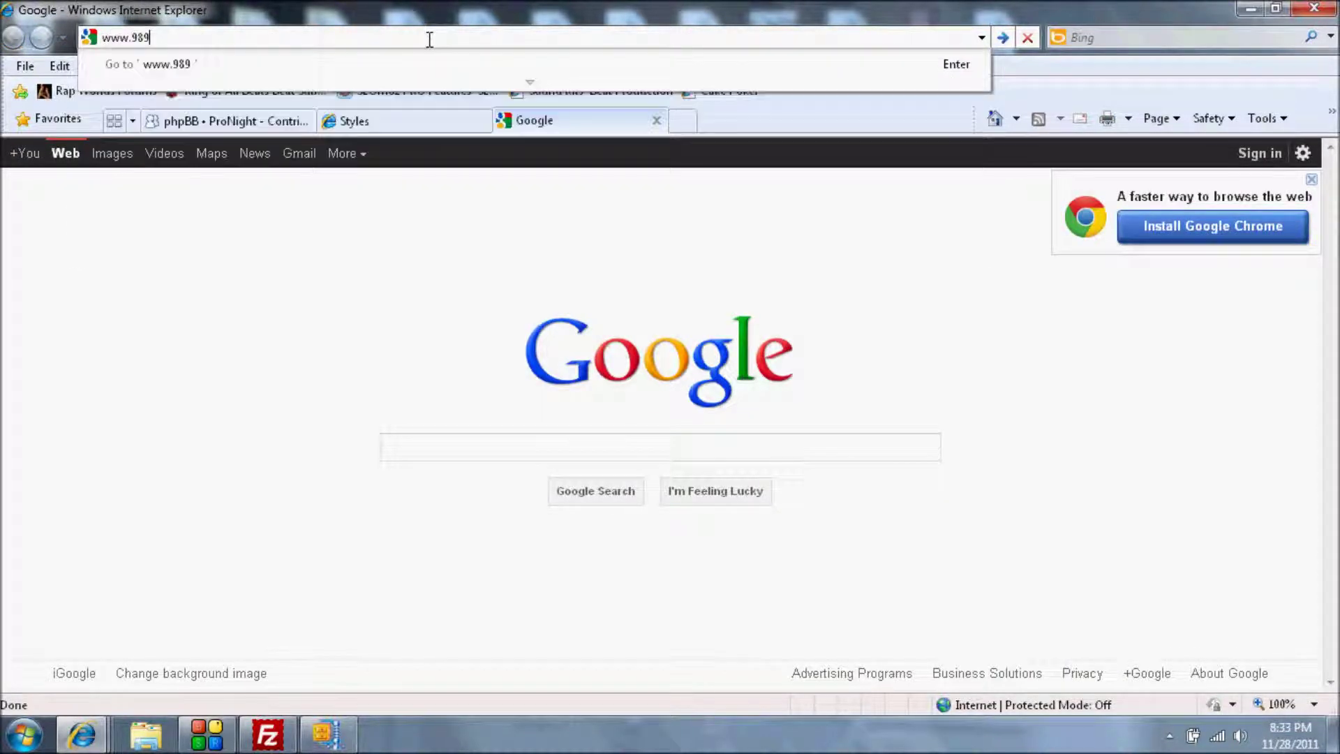
key(BackSpace)
key(BackSpace)
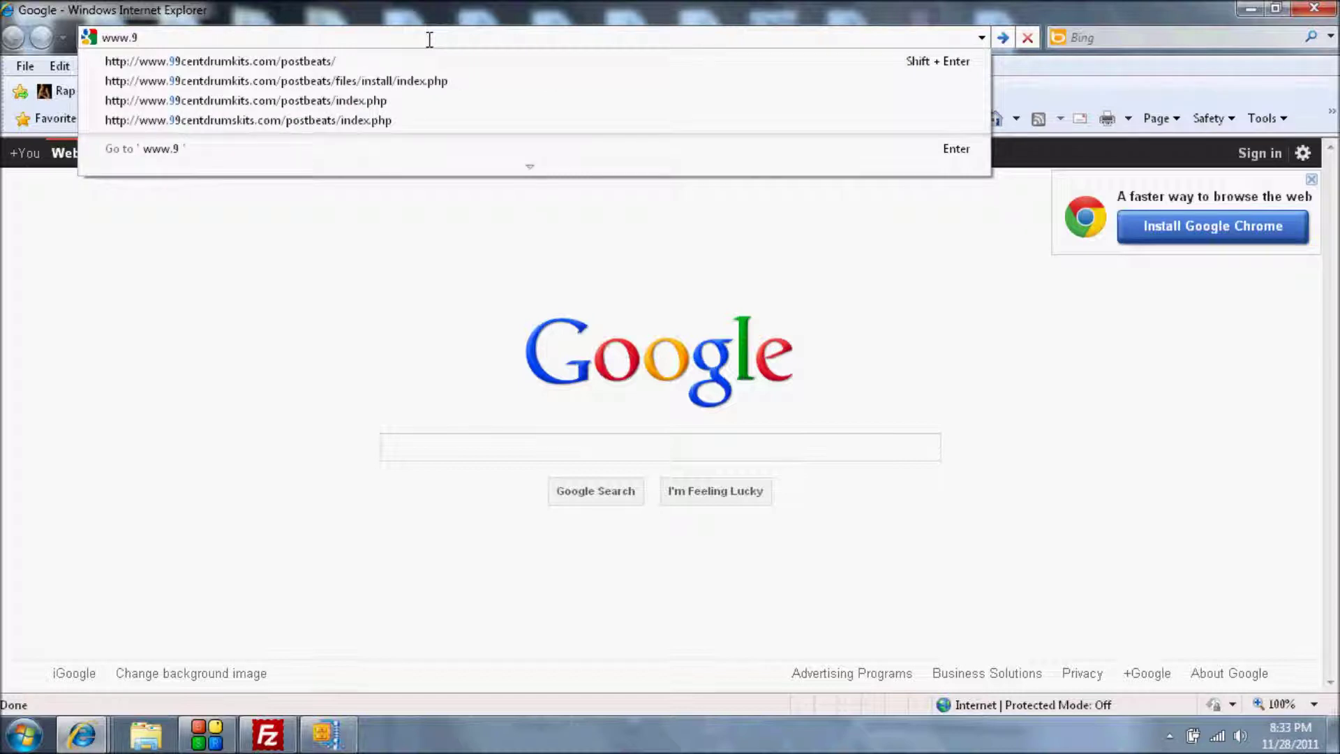
key(Down)
key(Return)
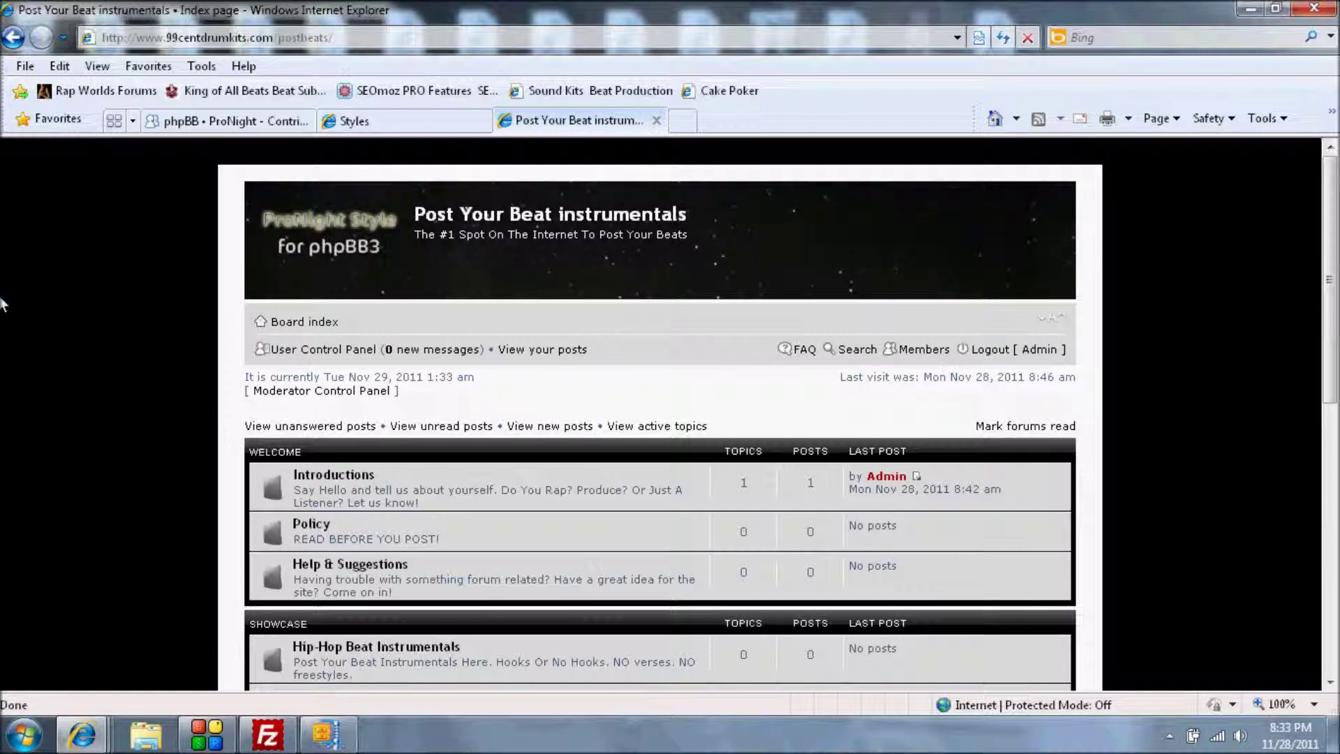
Step: Scroll through the board index in ProNight, then go back to the admin Styles list
scroll(2, 303, down, 1)
scroll(2, 304, down, 5)
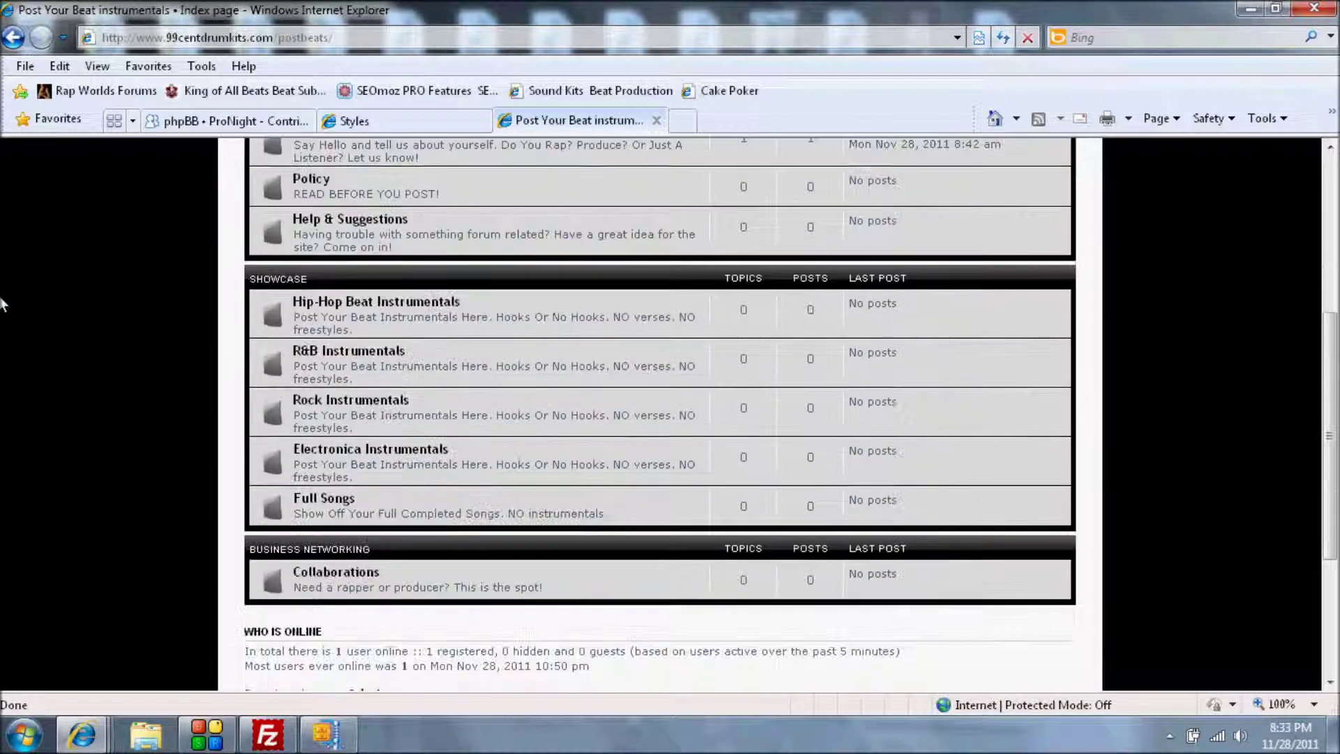
scroll(2, 304, down, 2)
scroll(3, 304, up, 4)
scroll(2, 304, up, 3)
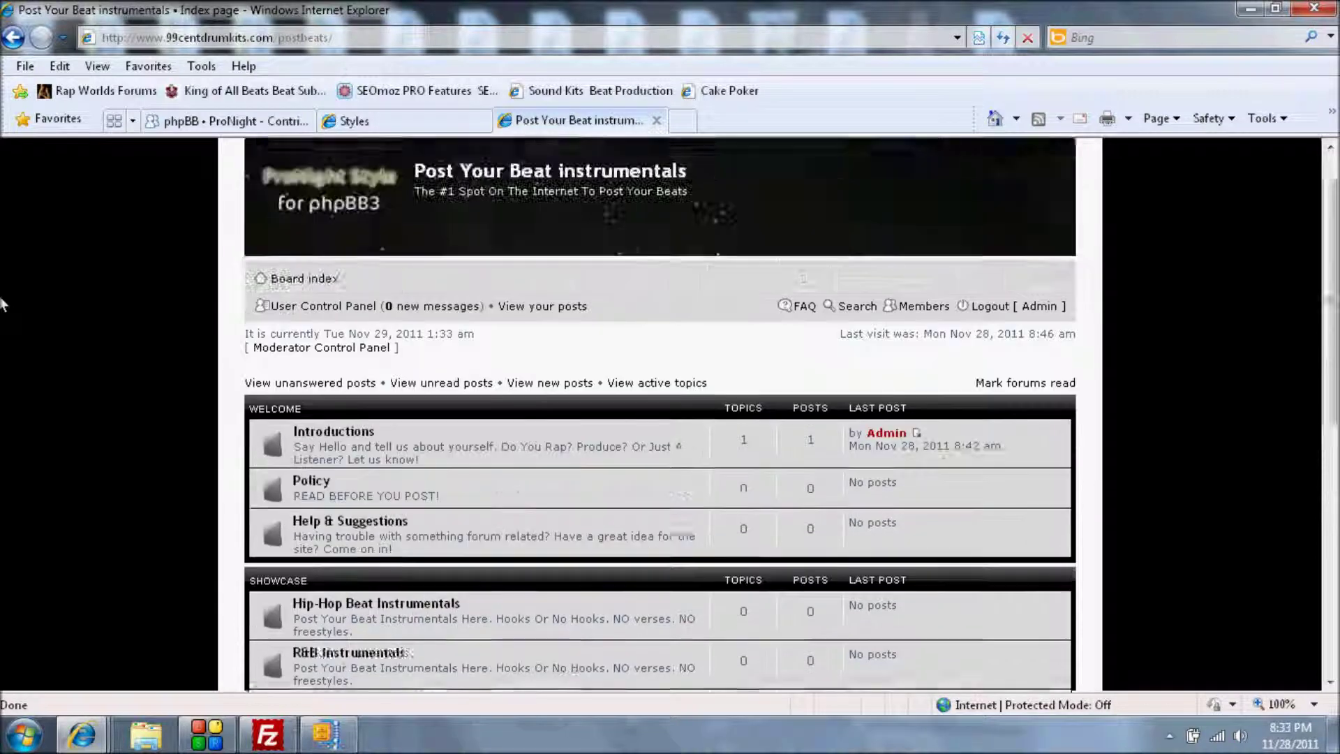
scroll(2, 304, down, 1)
scroll(2, 304, down, 2)
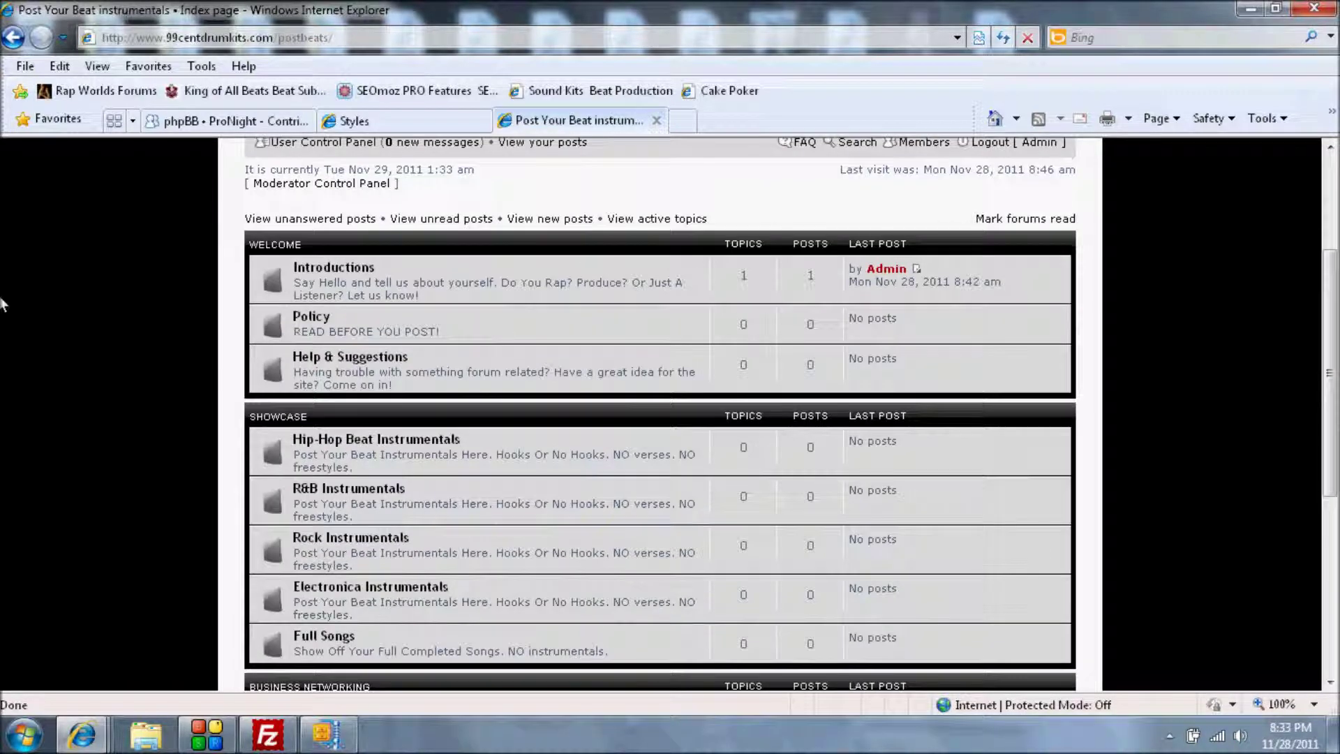
scroll(2, 303, up, 1)
scroll(2, 303, up, 2)
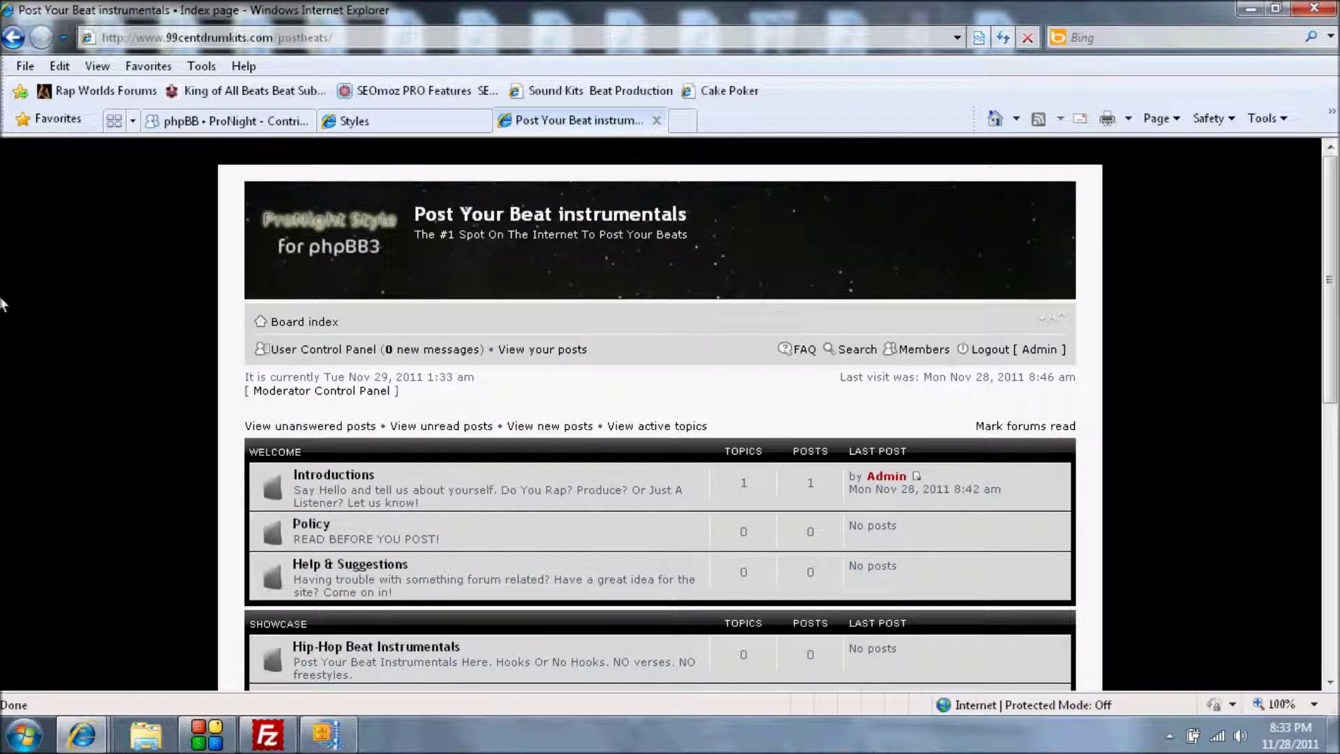
click(370, 122)
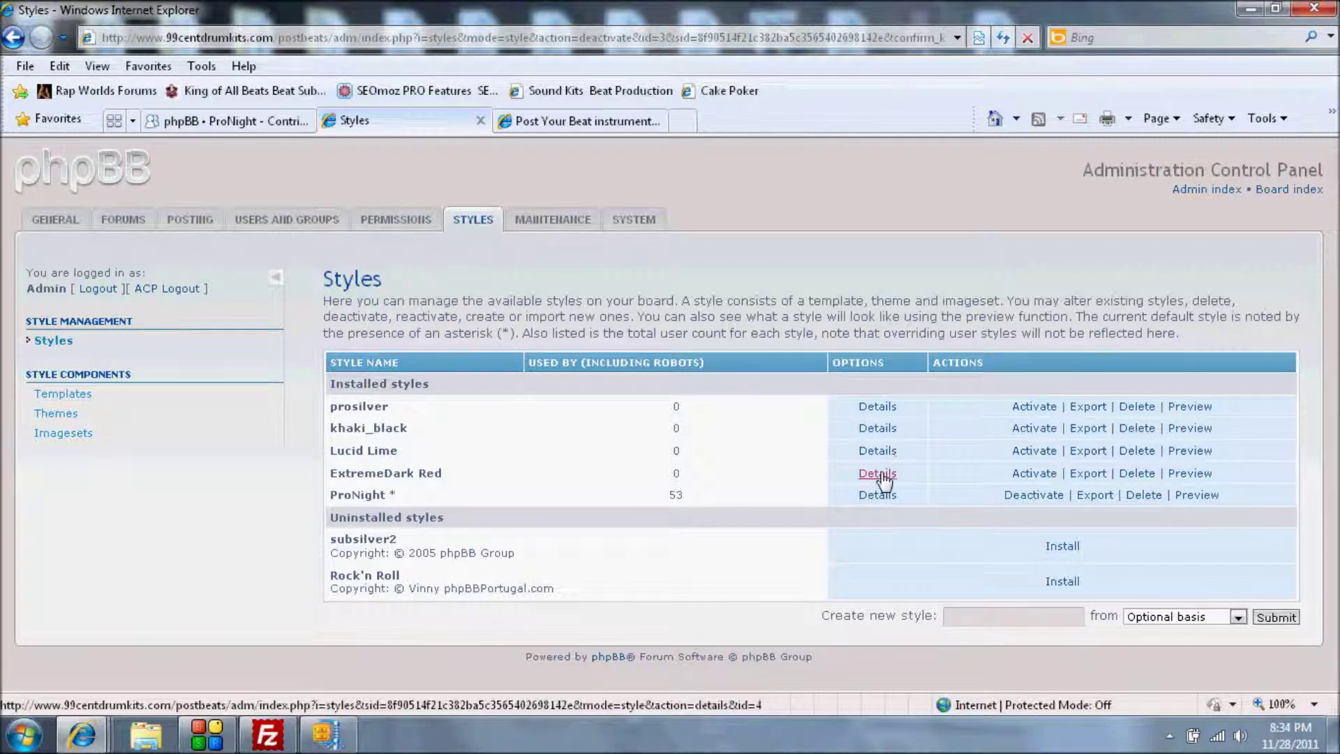
Step: Activate ExtremeDark Red and make it the default style
click(1033, 475)
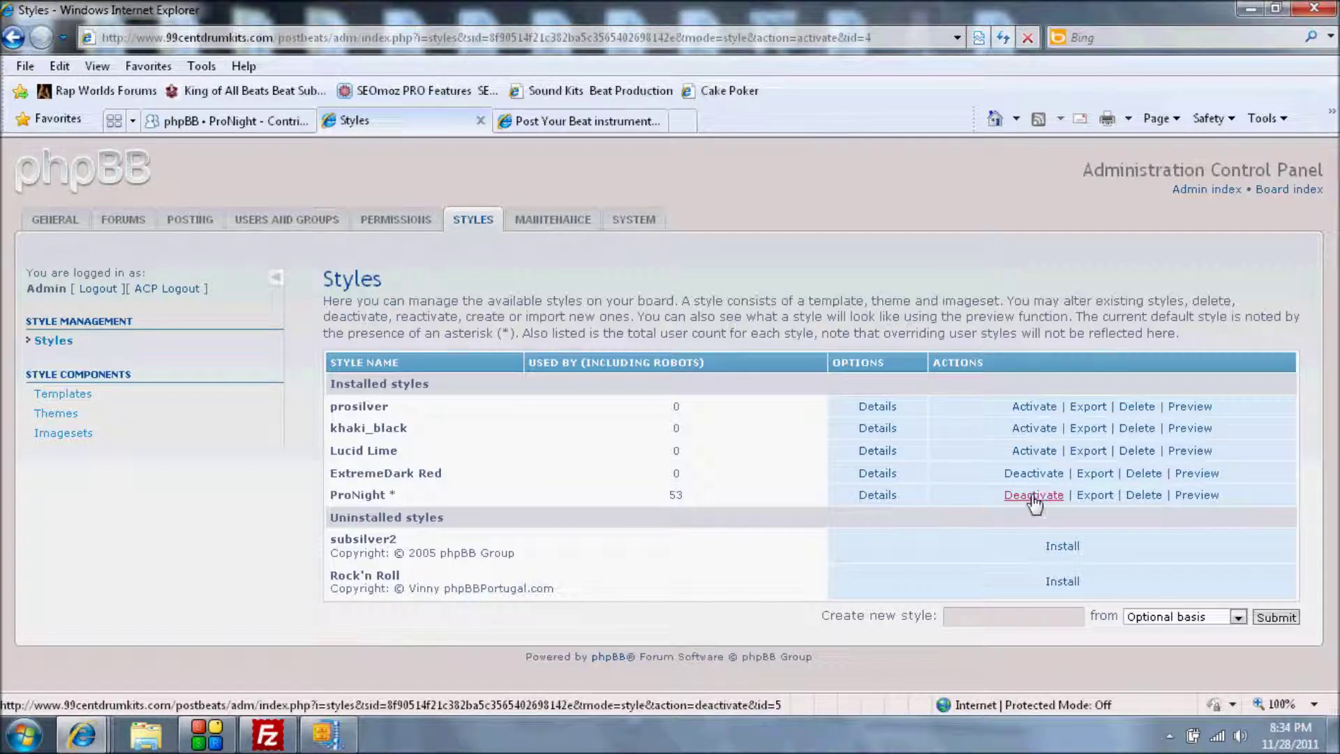
click(878, 474)
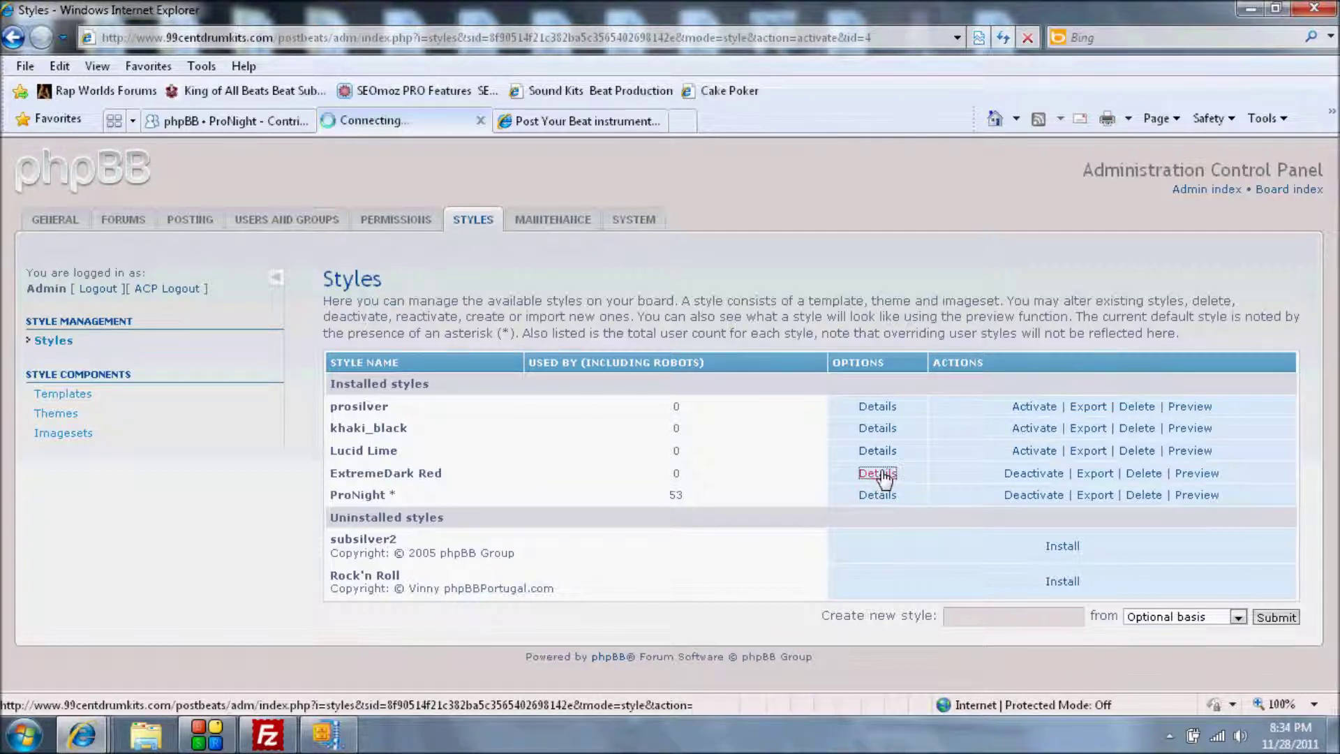
click(768, 580)
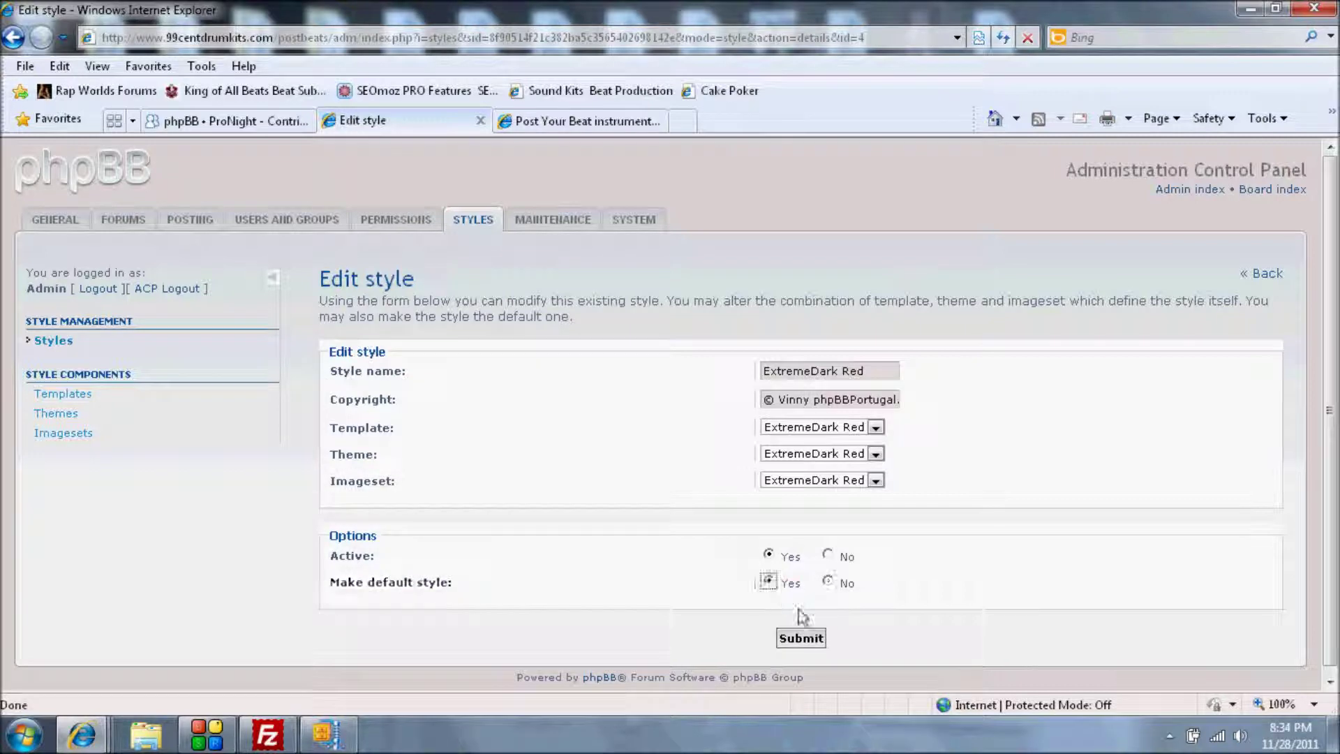
click(800, 638)
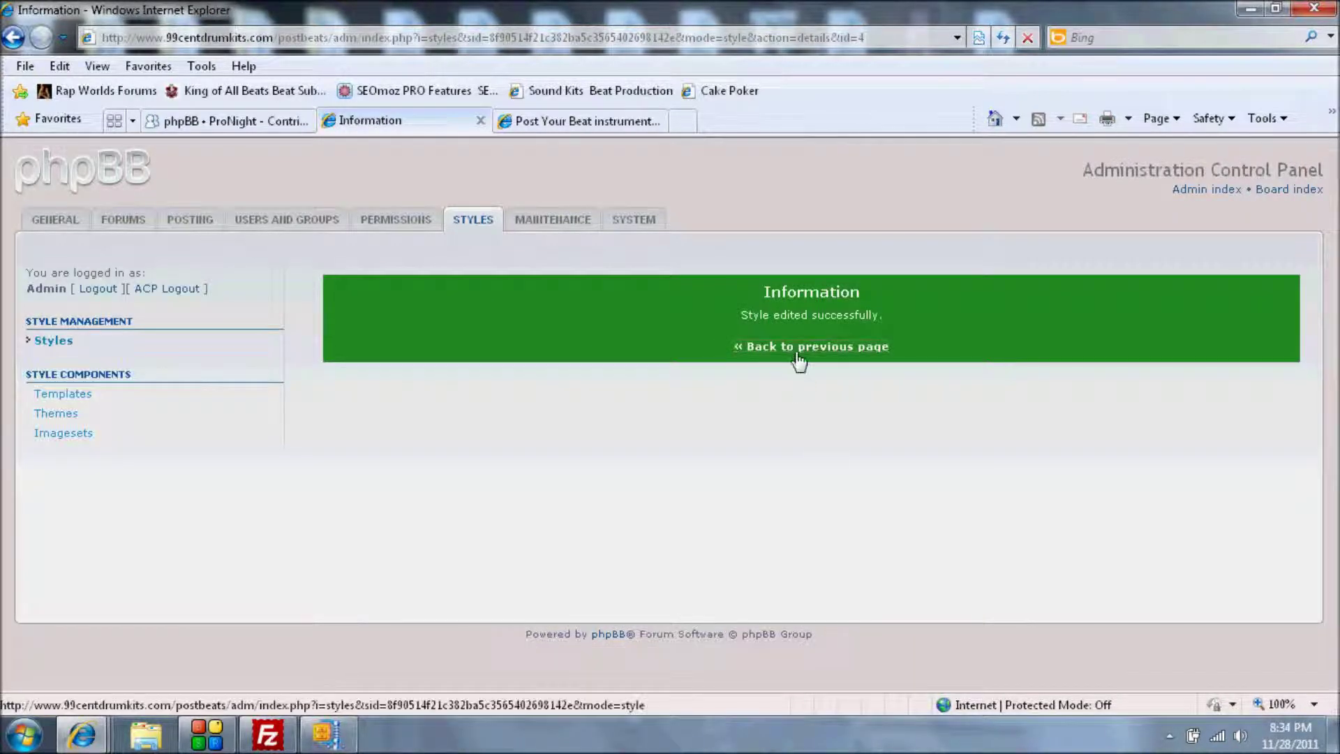
click(796, 349)
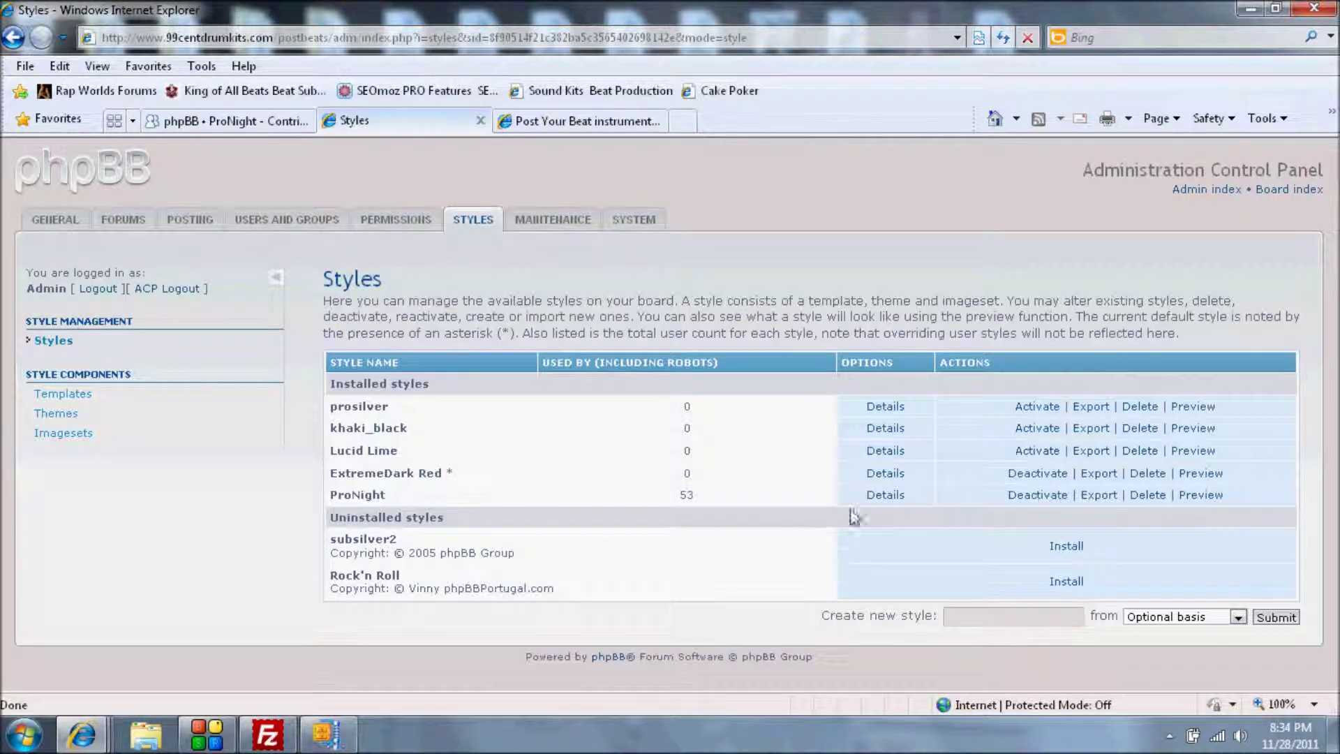
Step: Deactivate the ProNight style and switch to the forum board tab
click(1019, 495)
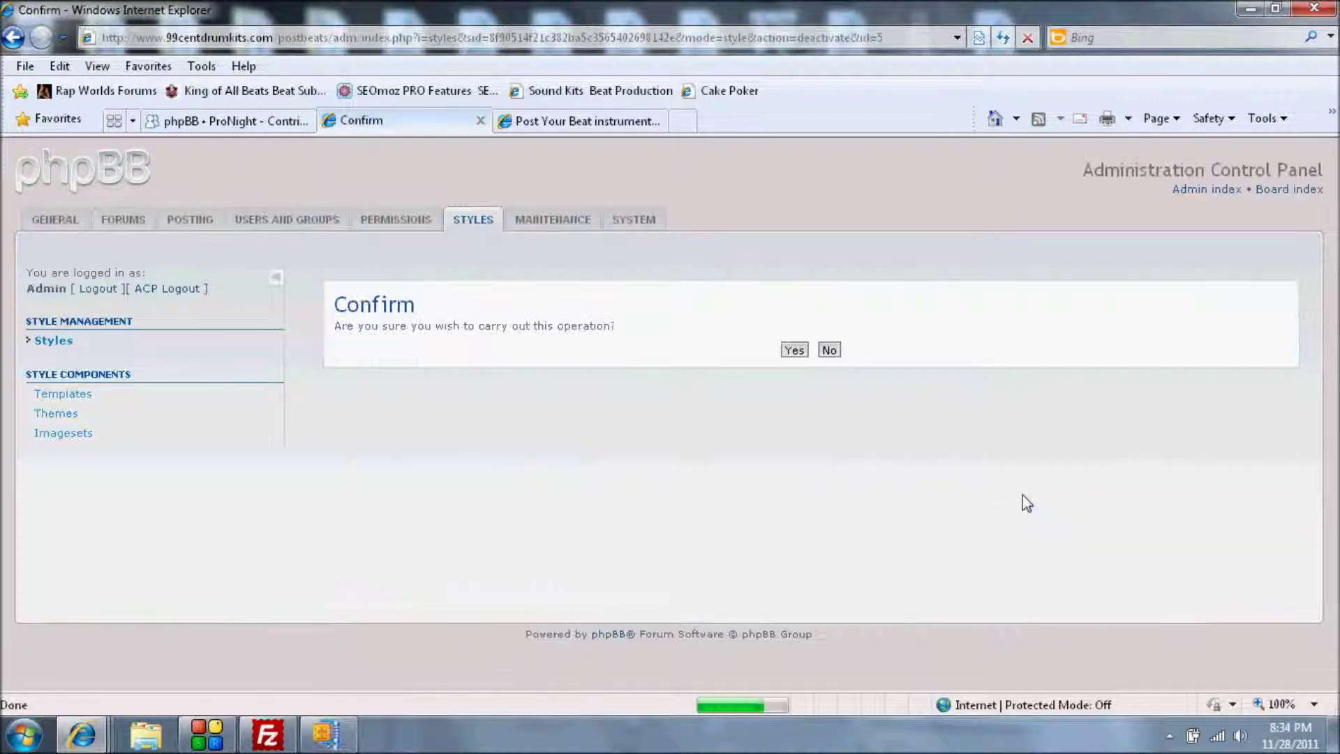
click(802, 355)
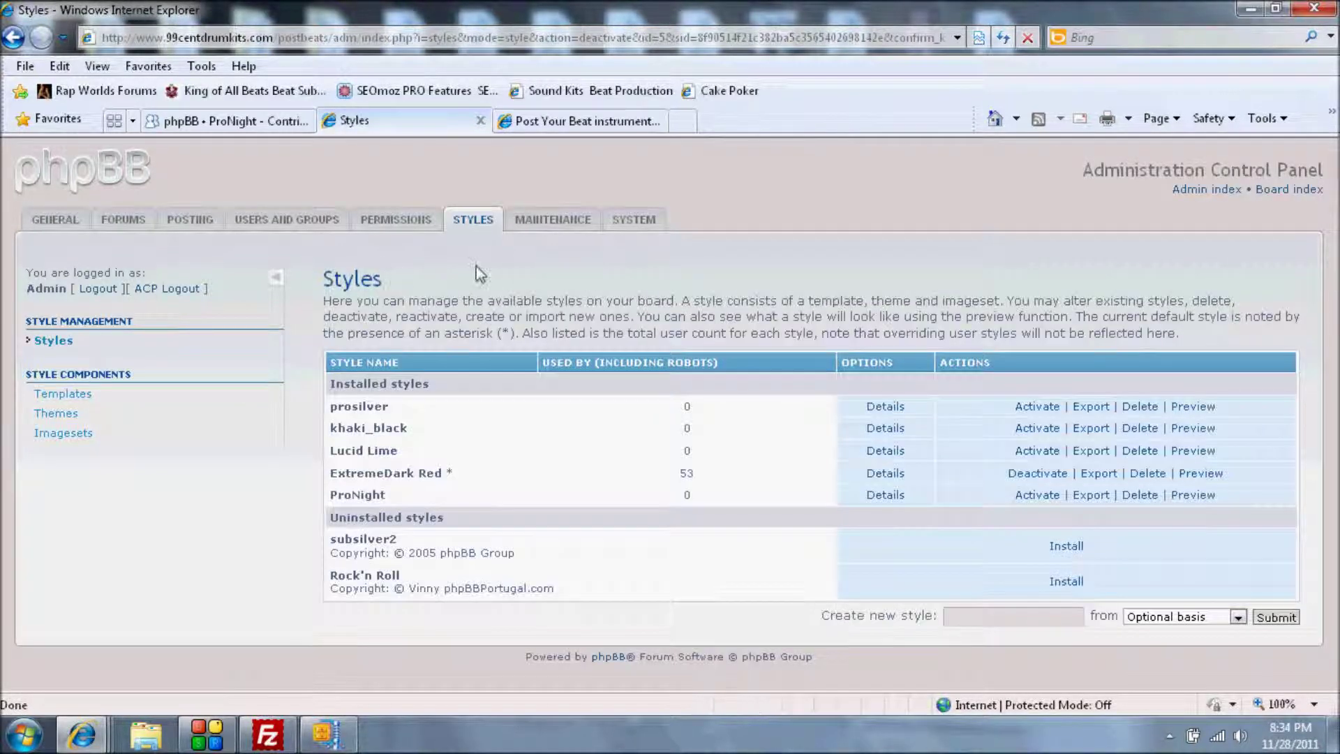
click(579, 120)
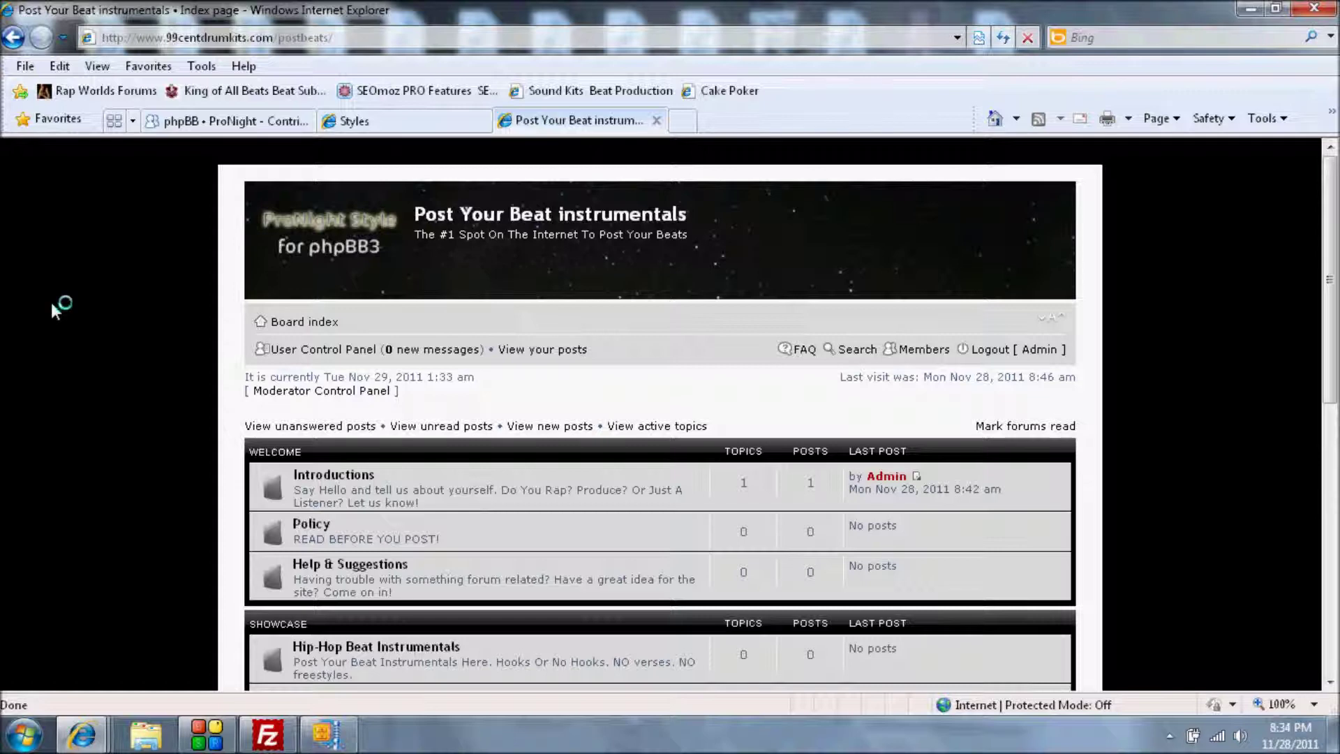
Step: Reload the board index with F5 so it picks up the new style
key(F5)
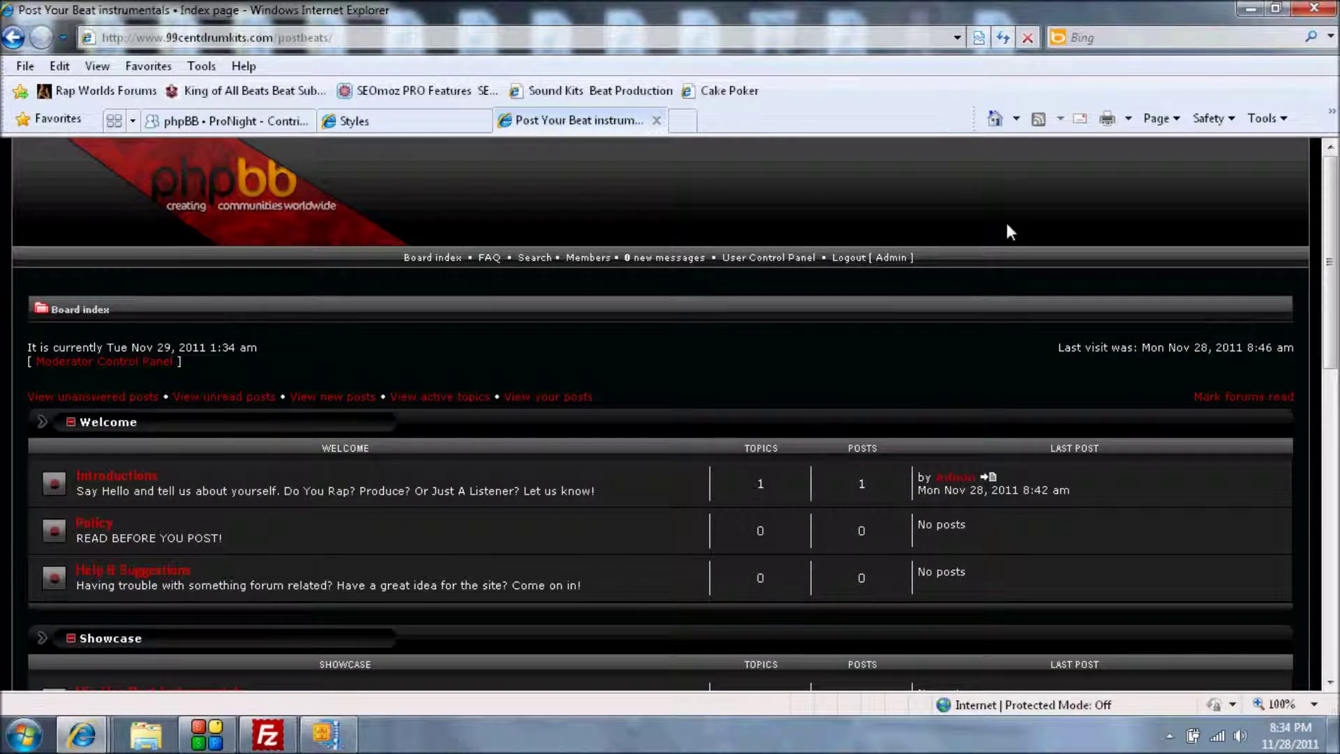
right_click(1021, 211)
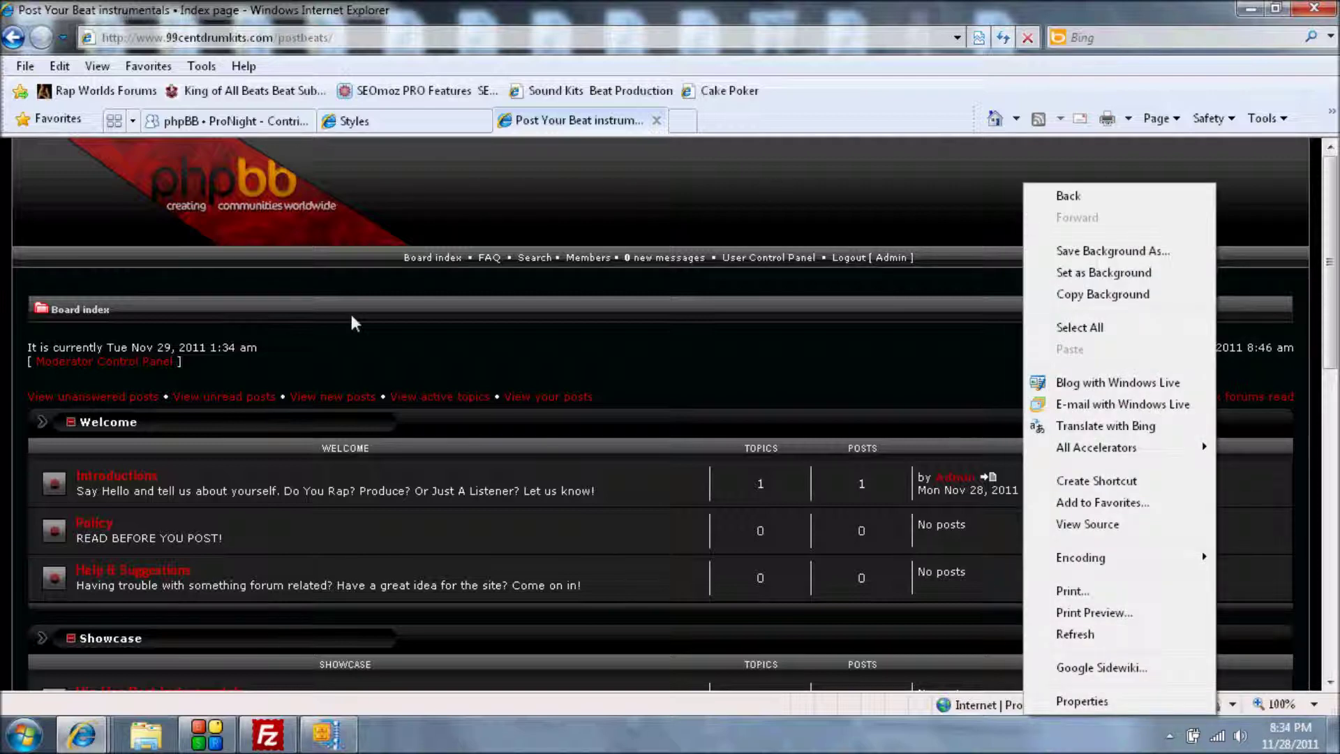
click(19, 418)
Step: Scroll through the ExtremeDark Red board index, then return to the admin tab
scroll(20, 417, down, 2)
scroll(19, 417, down, 2)
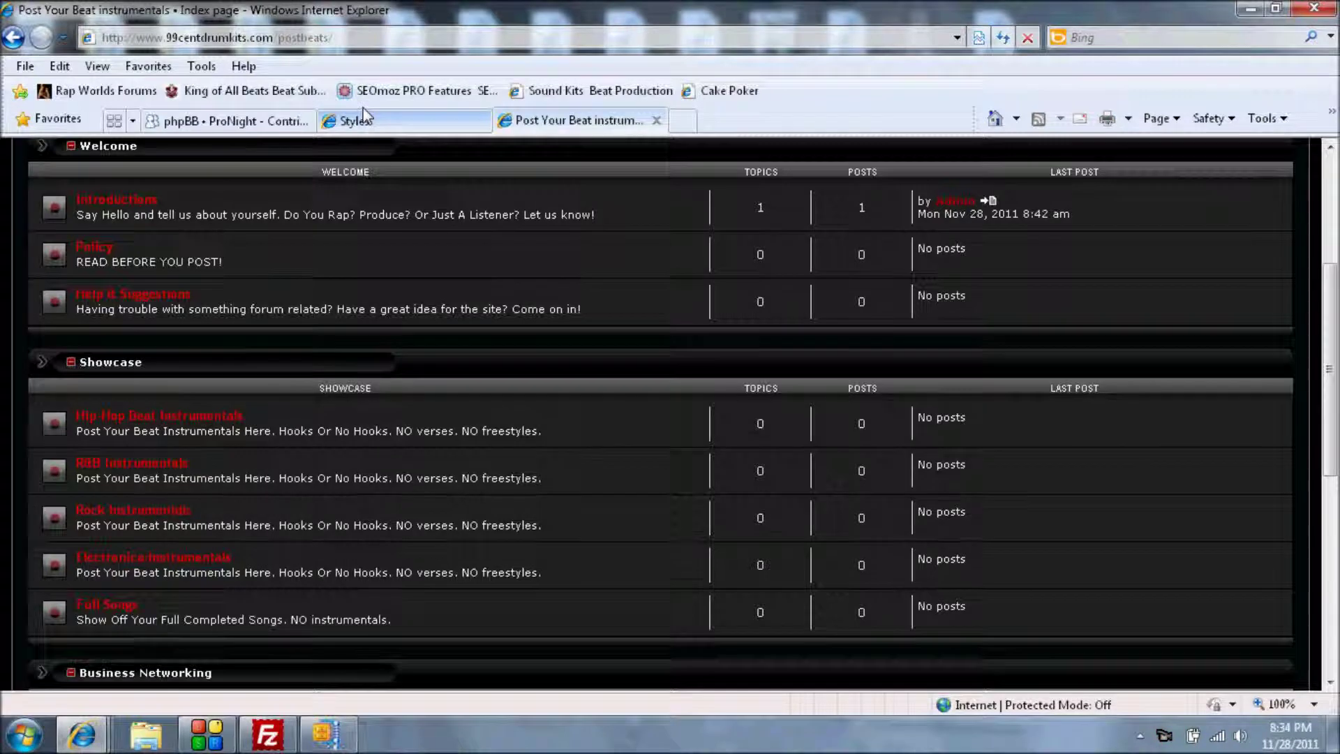
scroll(363, 112, up, 2)
scroll(362, 112, down, 1)
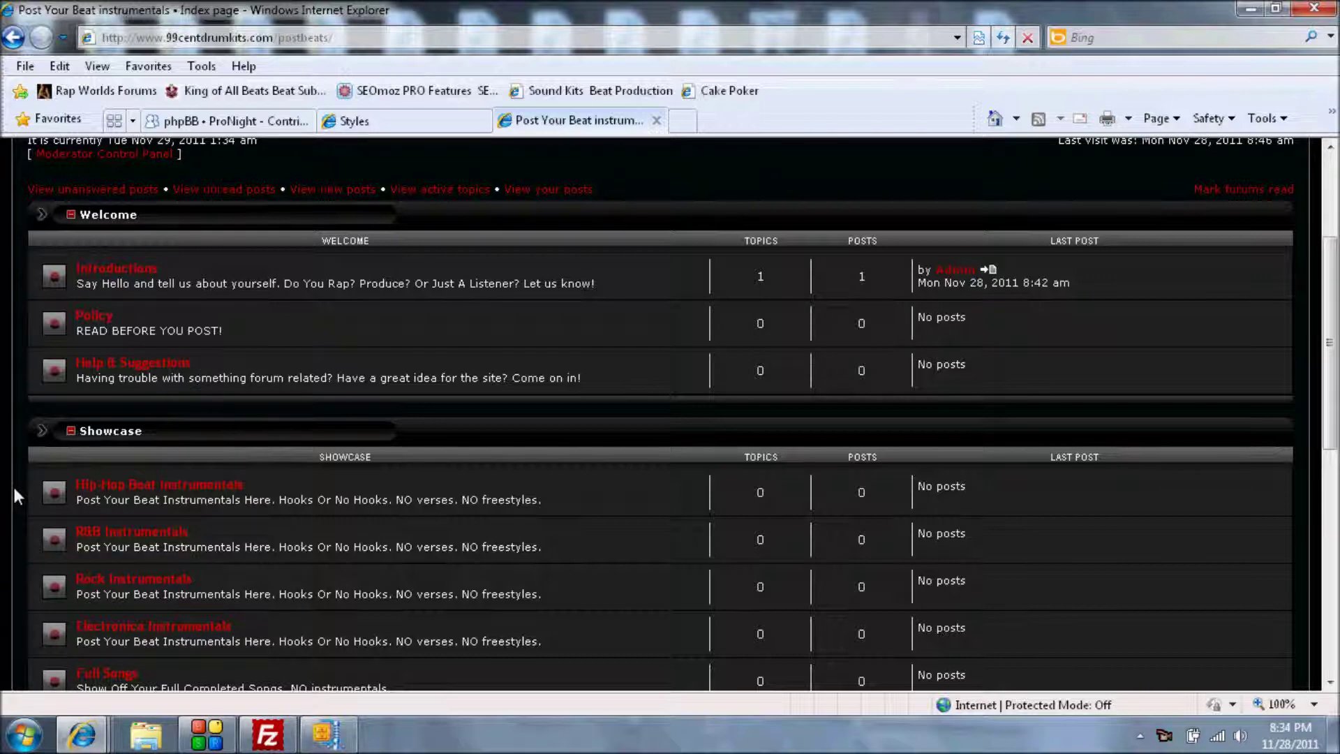
scroll(14, 487, down, 3)
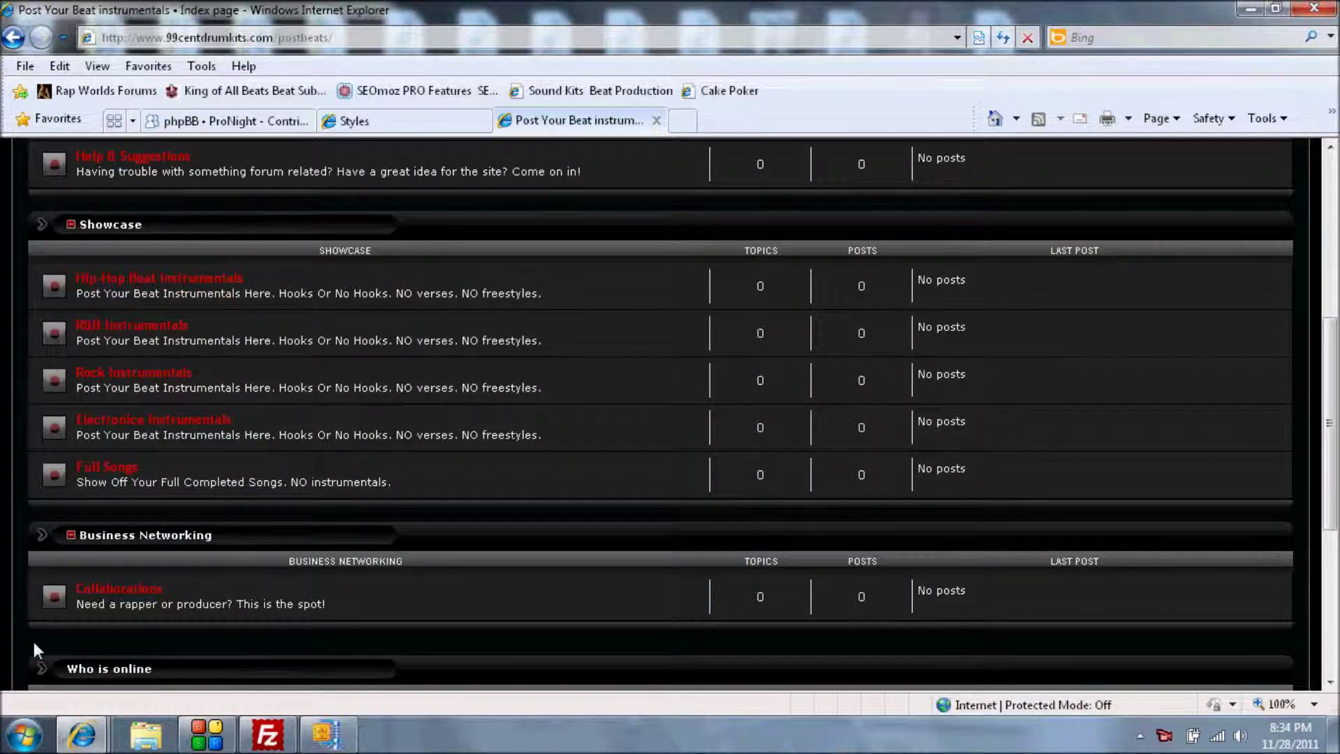
scroll(34, 642, down, 3)
scroll(34, 642, up, 2)
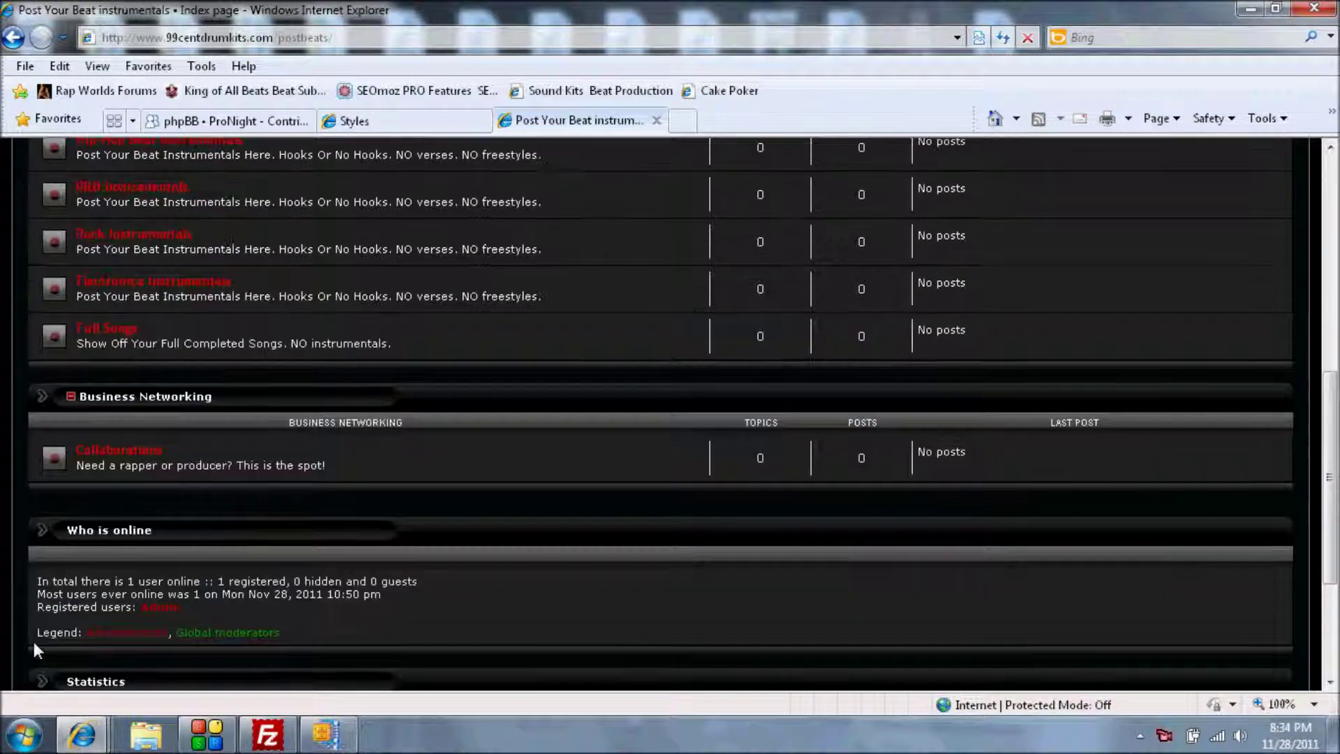
scroll(34, 642, up, 5)
scroll(34, 642, up, 5)
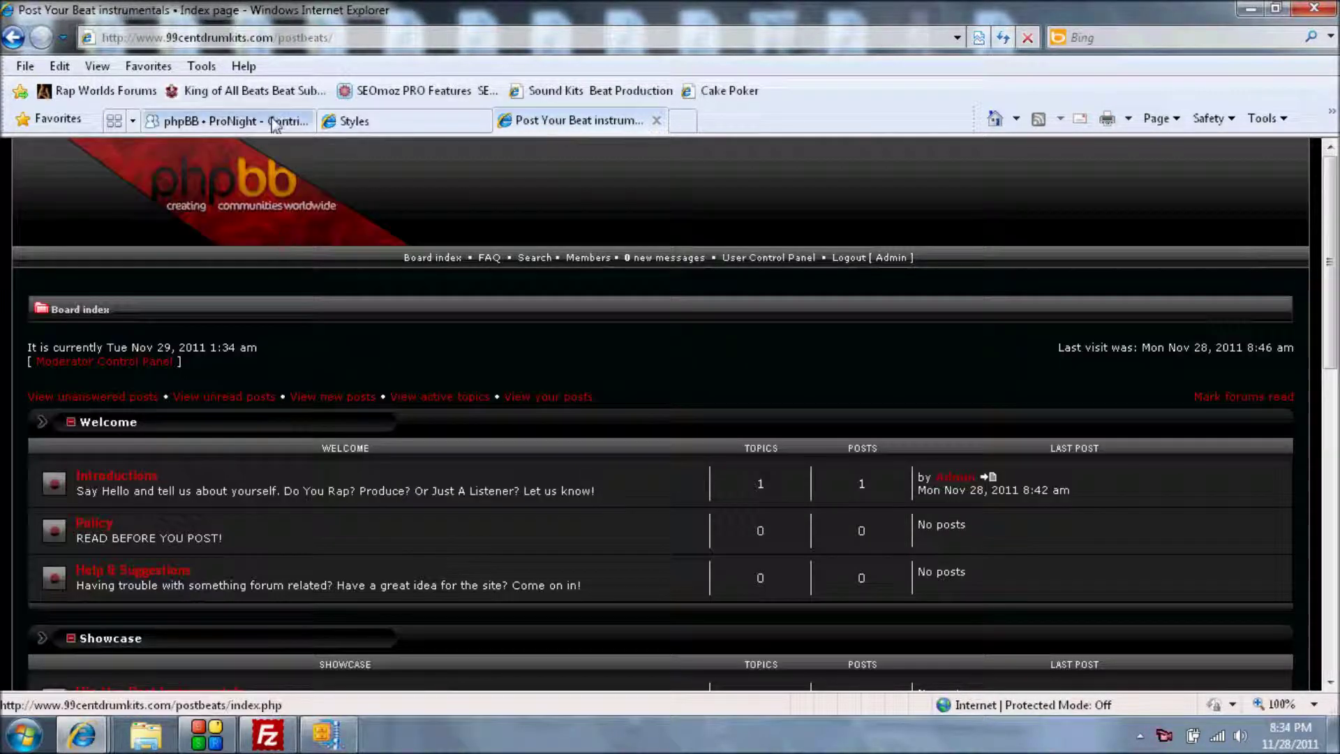
click(276, 122)
Step: Open Manage forums in the admin panel and glance over the live board index
click(368, 122)
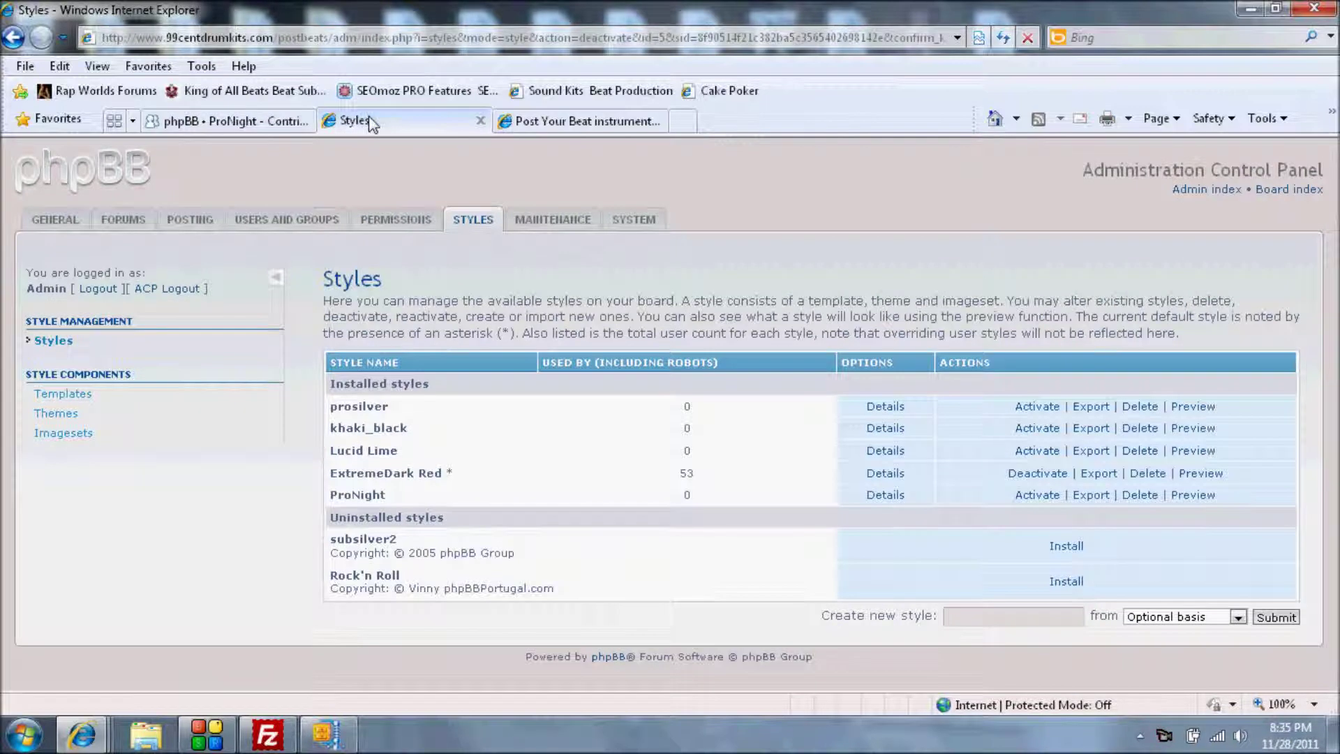
click(103, 221)
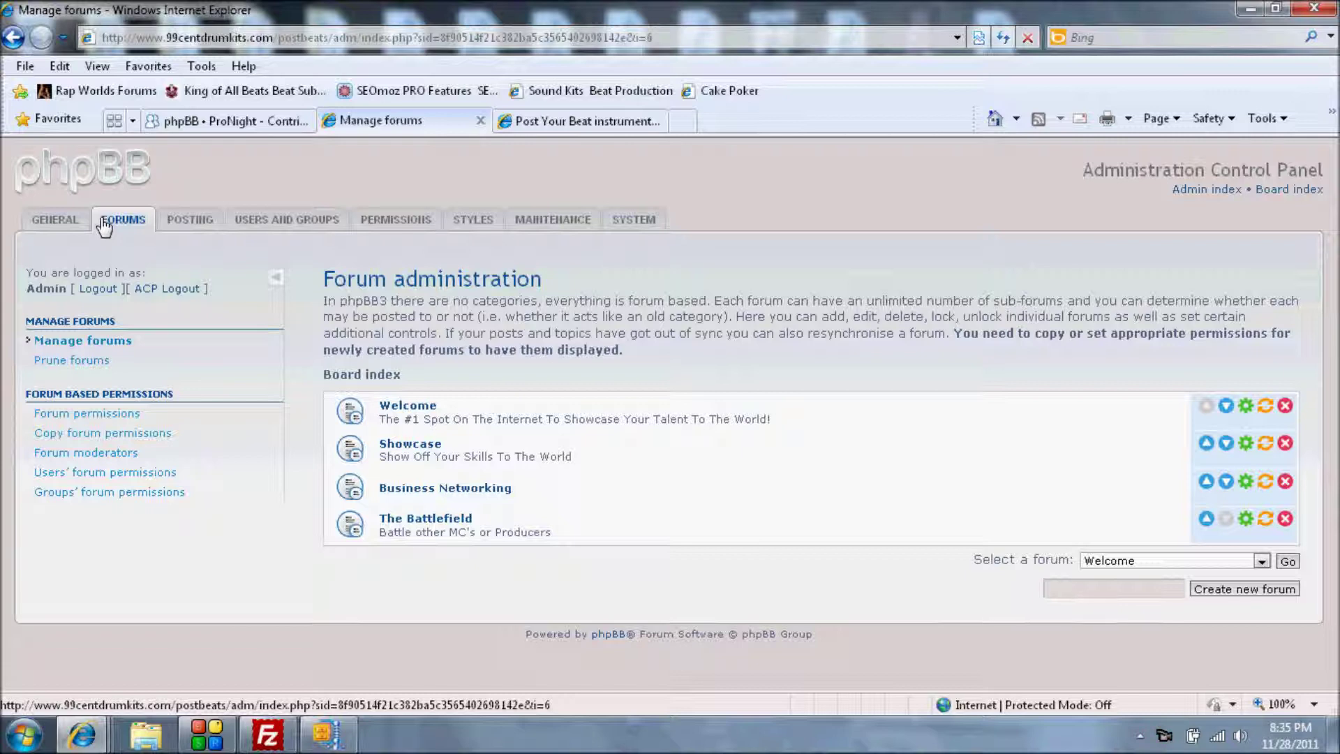
click(588, 126)
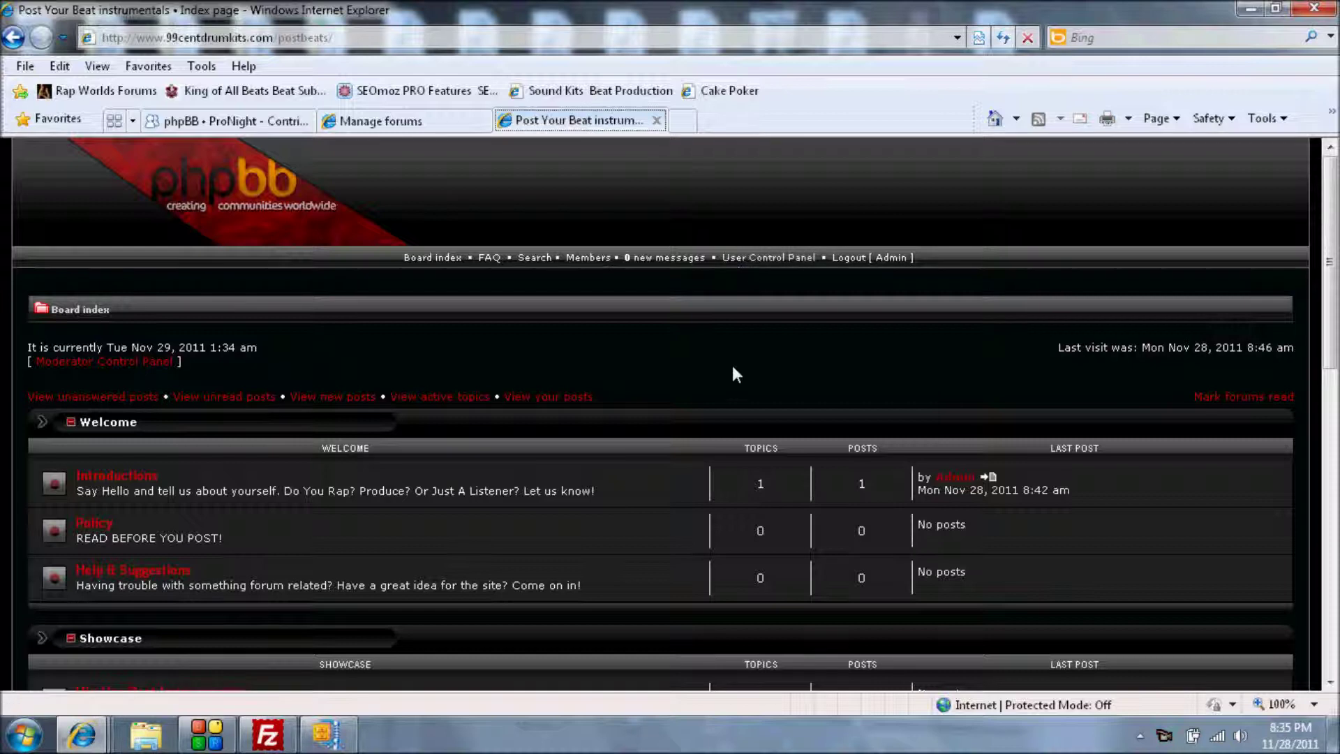
scroll(731, 370, down, 4)
scroll(732, 374, down, 4)
scroll(733, 374, down, 3)
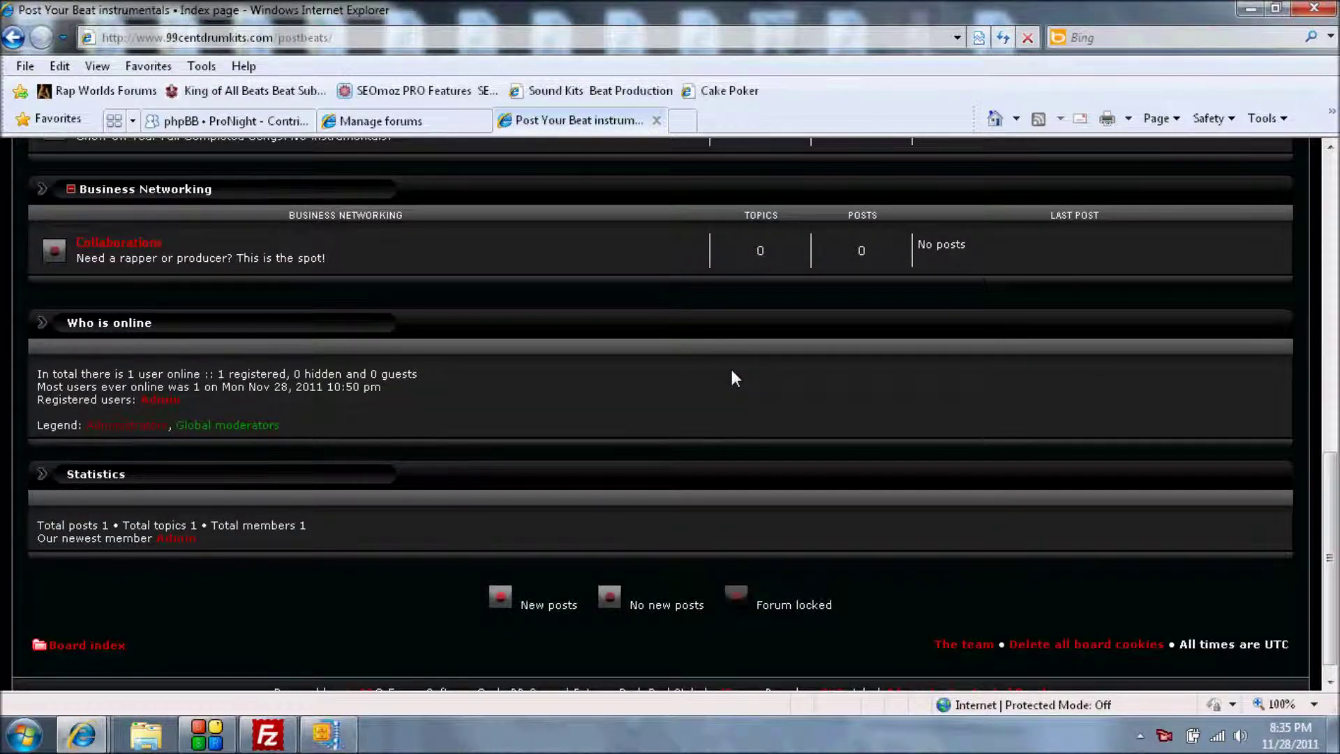
Step: Return to the forum administration tab and start deleting The Battlefield
click(332, 122)
click(277, 124)
click(348, 122)
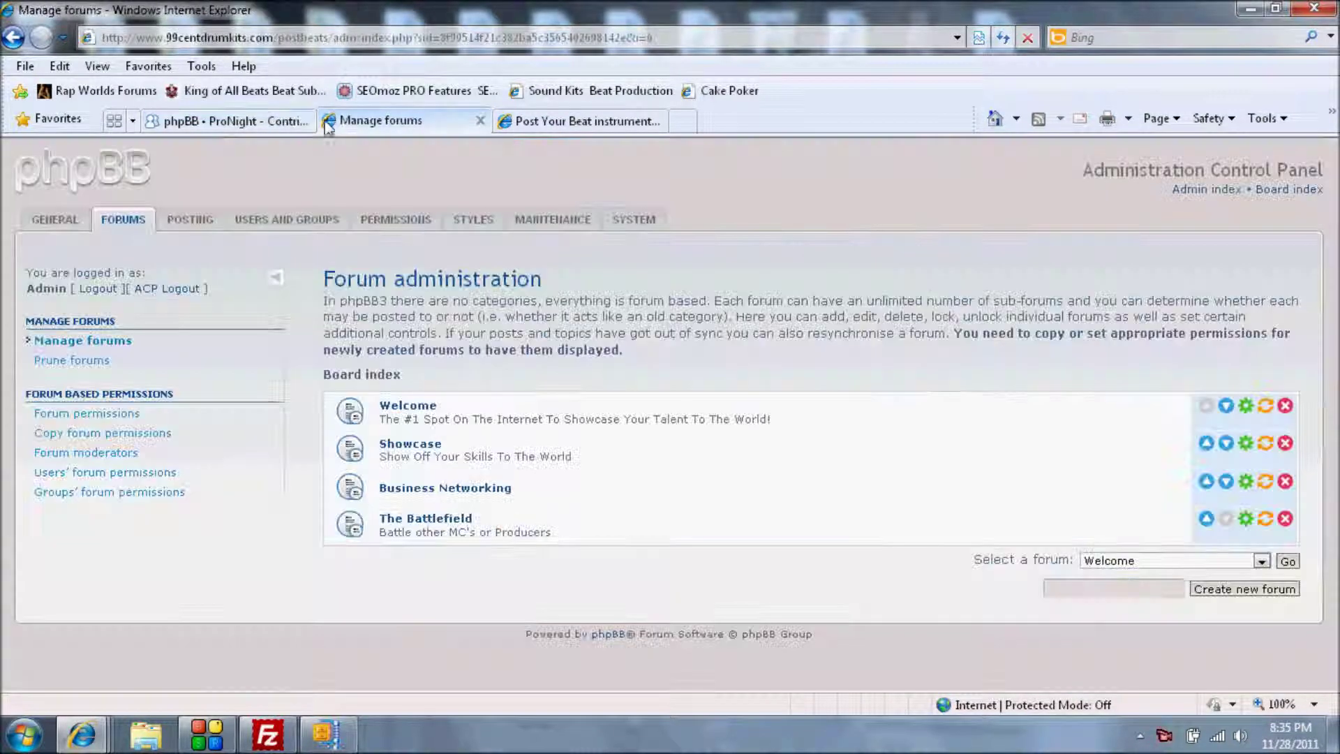
click(1286, 522)
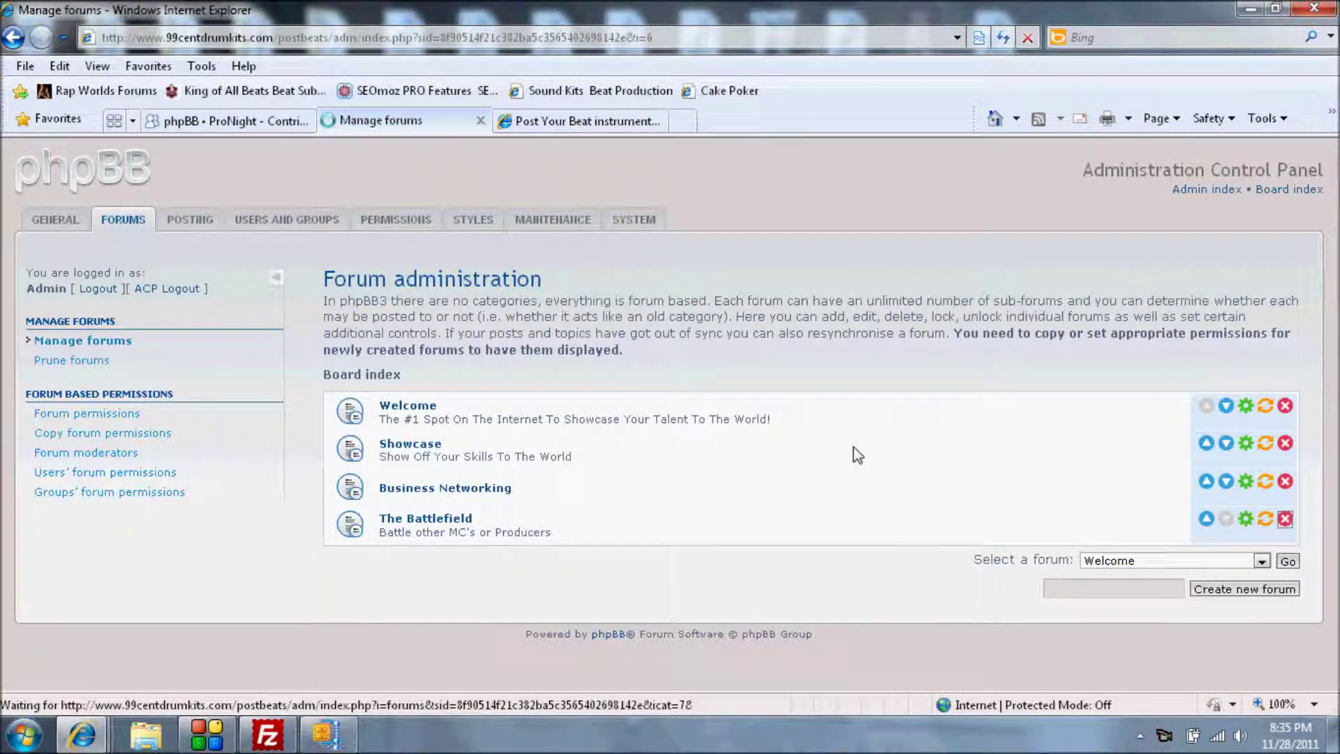
Step: Confirm deleting The Battlefield with its subforums and posts, then begin a new forum
click(1265, 432)
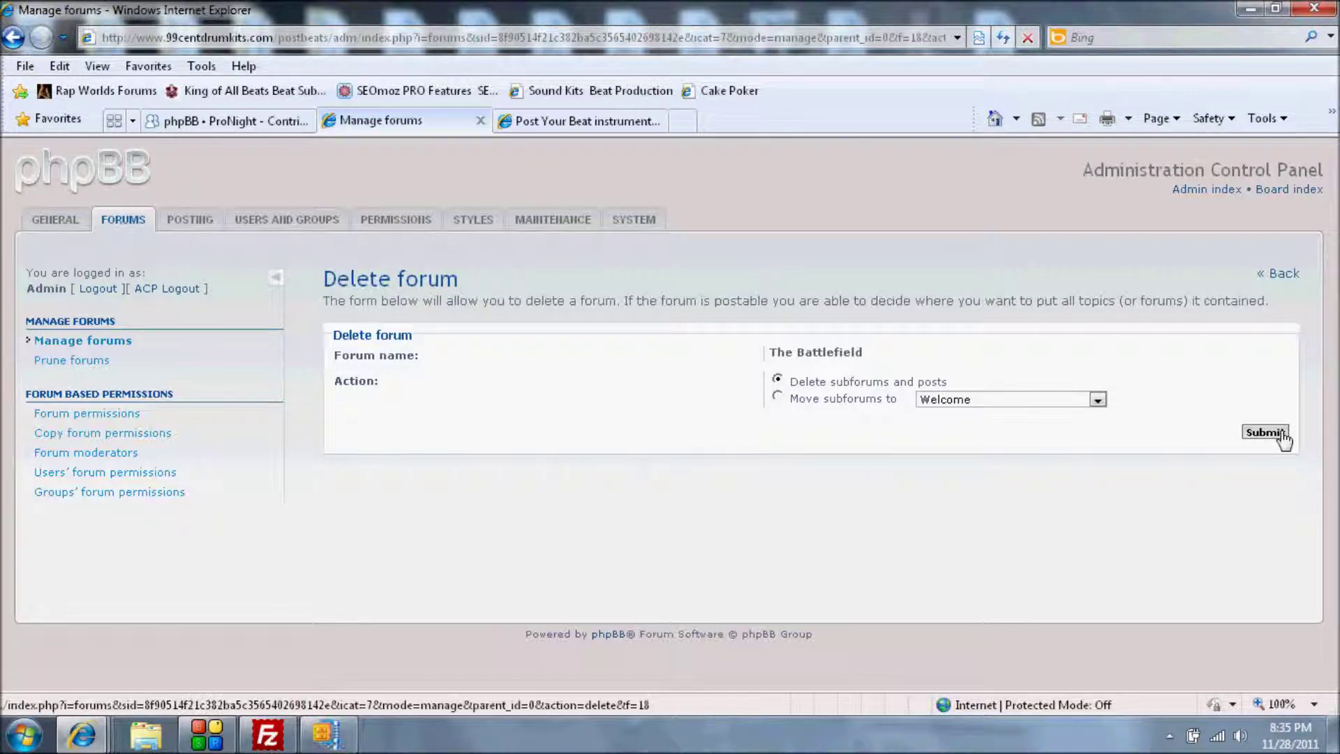
click(797, 349)
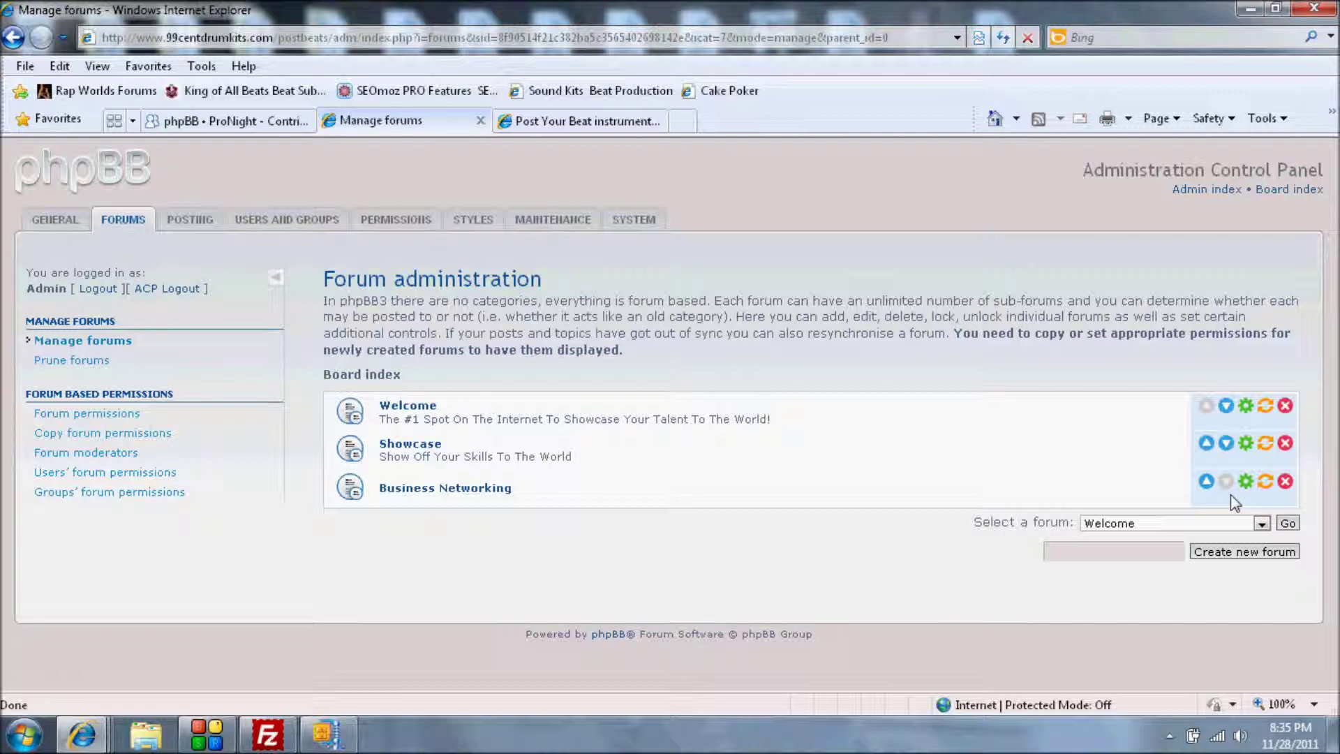
click(1222, 553)
Step: Start a new Category-type forum named 'The Battlefield'
click(1228, 554)
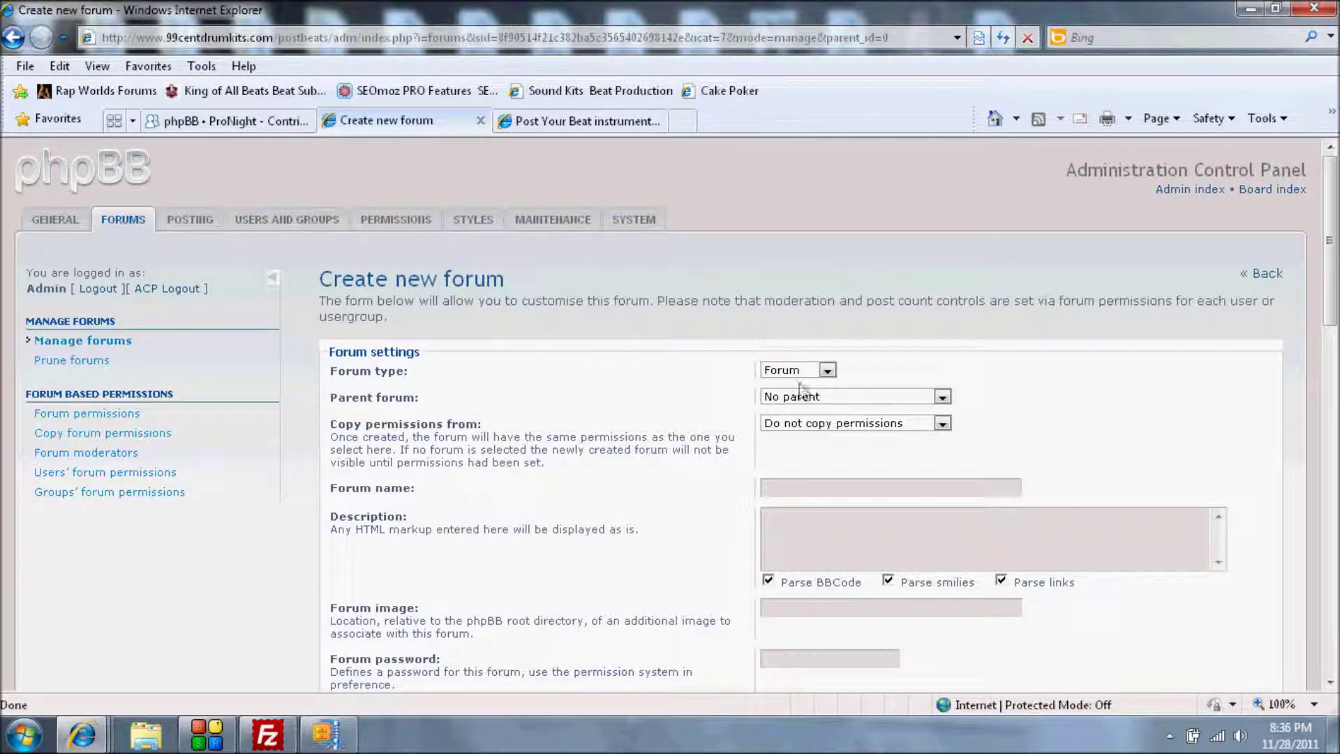
click(802, 371)
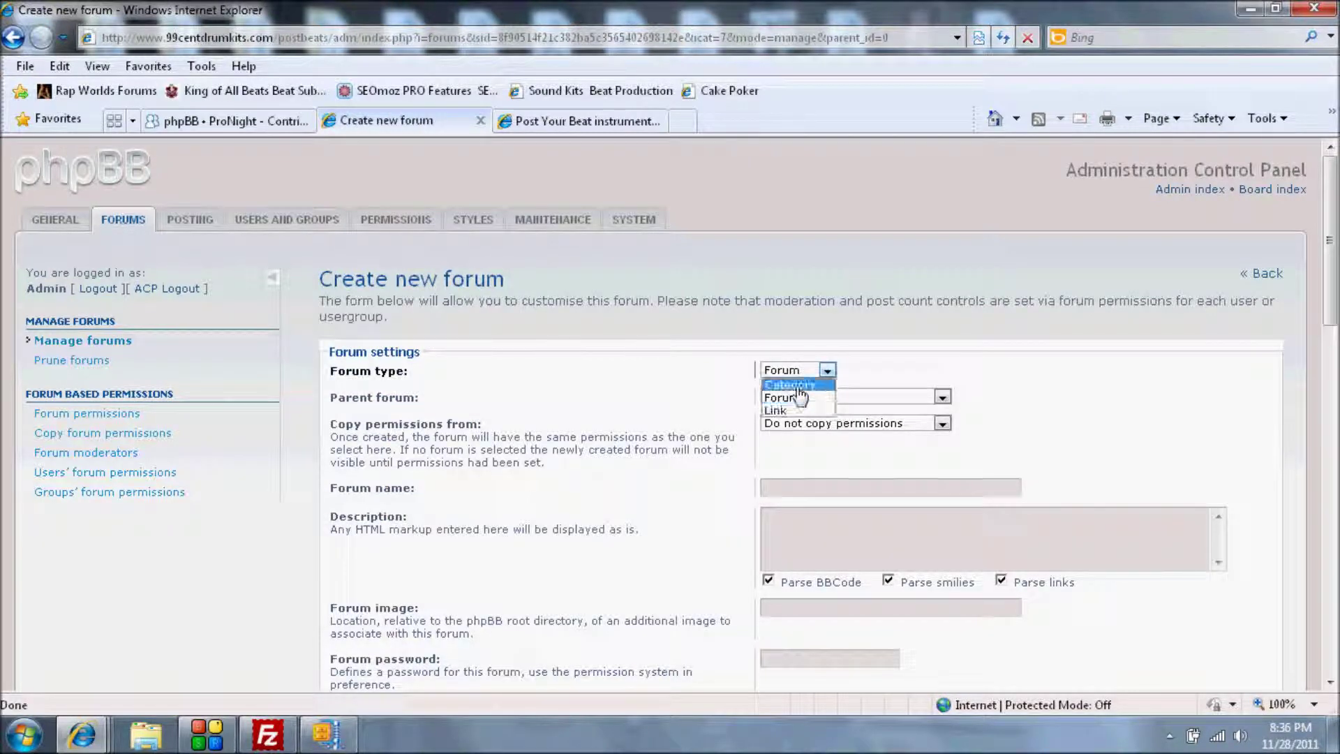
click(798, 394)
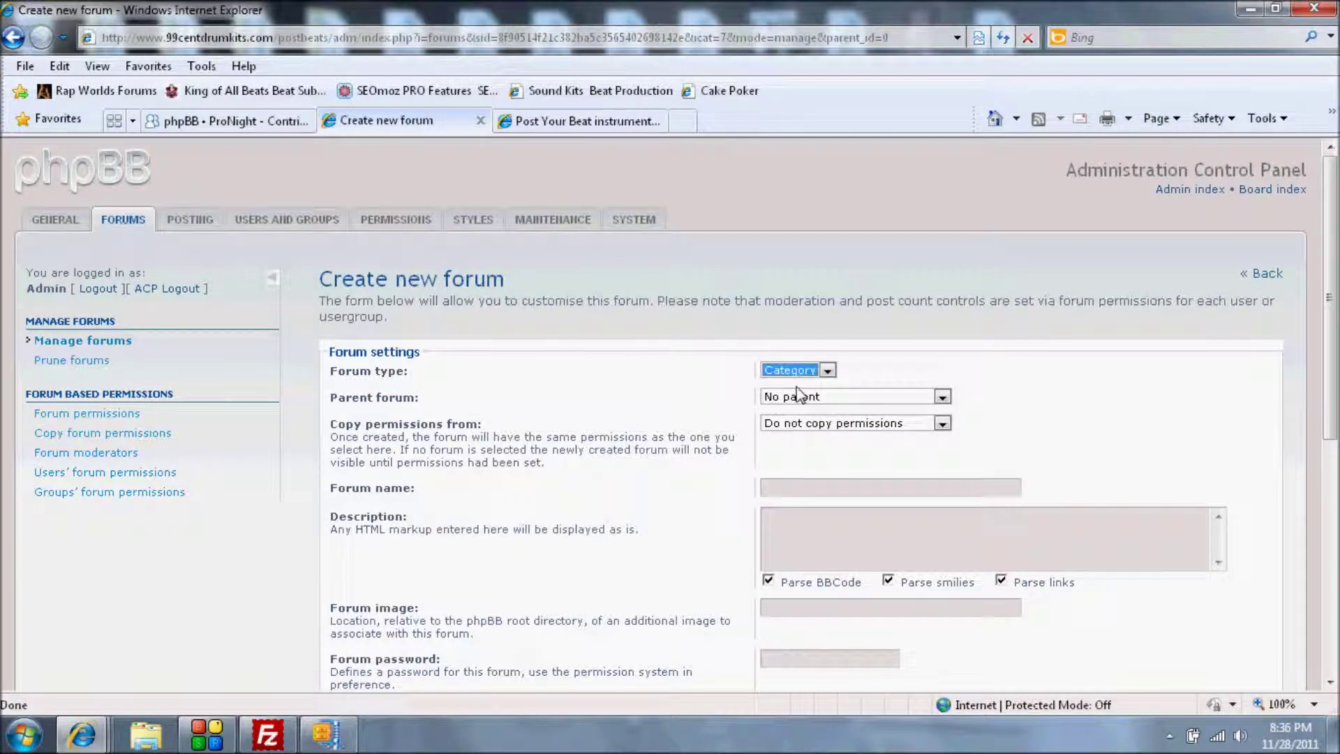
click(787, 490)
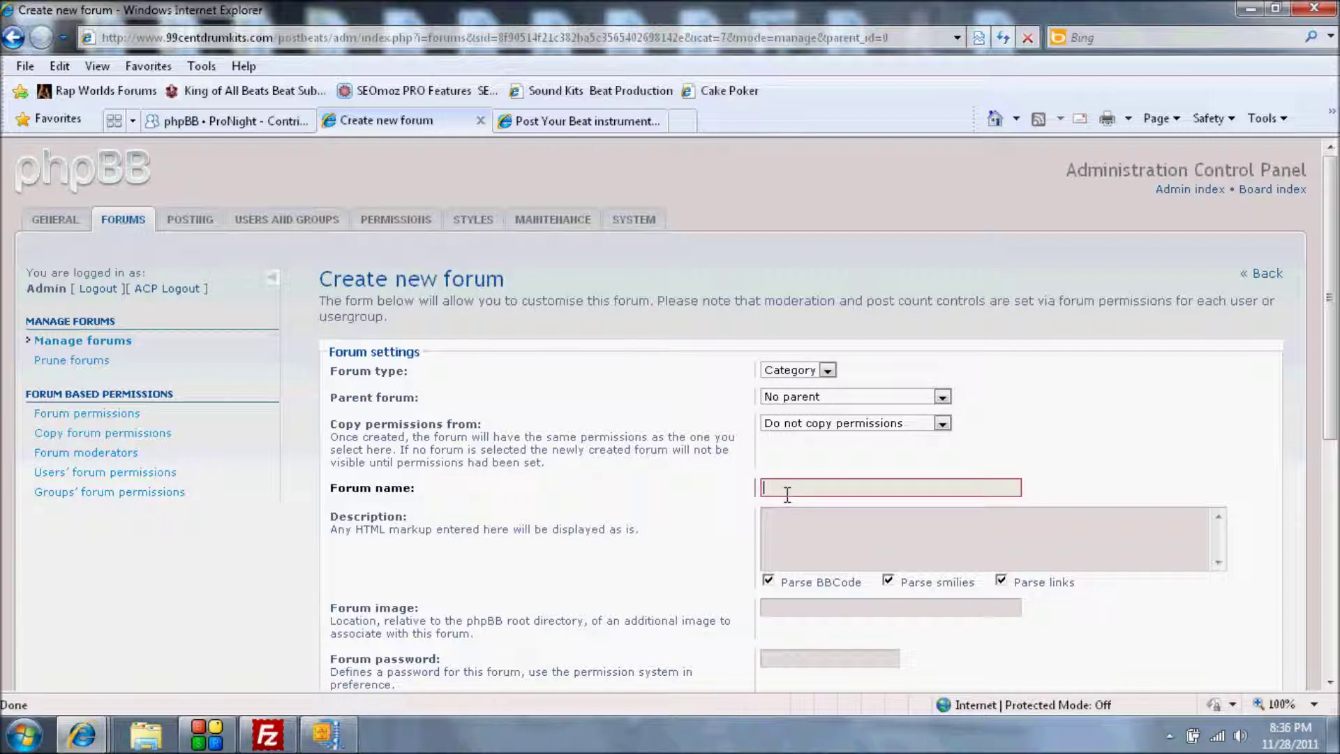
text(The Battlefield)
Step: Give it the description 'A Place to battle other MC's and Producers!' and submit
click(784, 528)
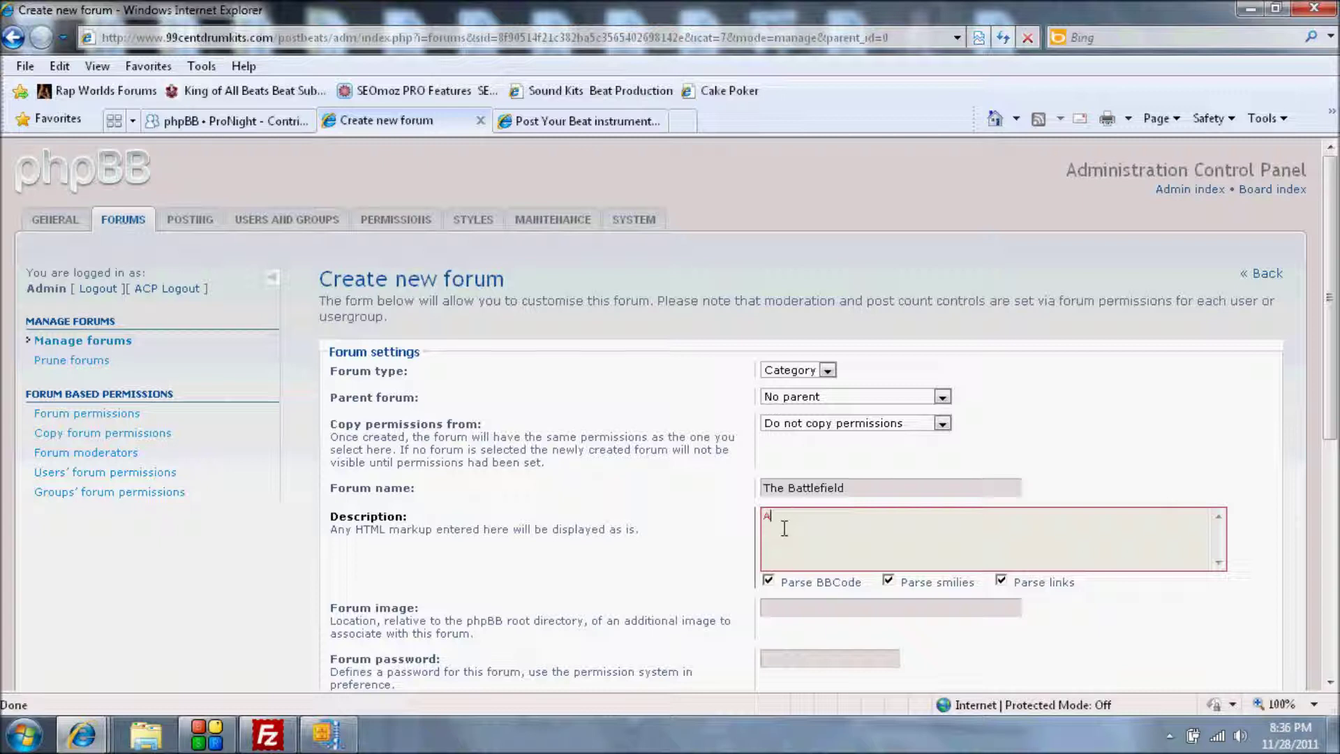
text( Place)
text( to ba)
text(ttle other MC's)
text( and P)
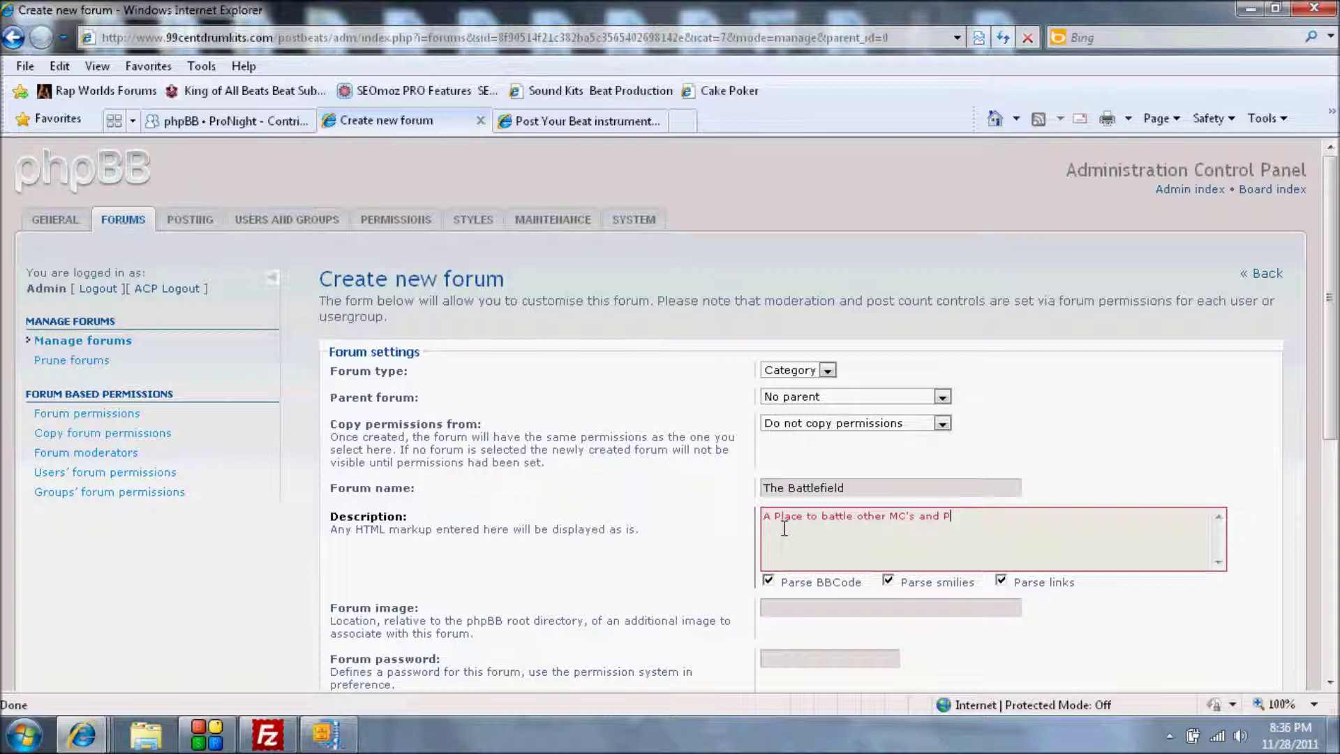
text(roducers!)
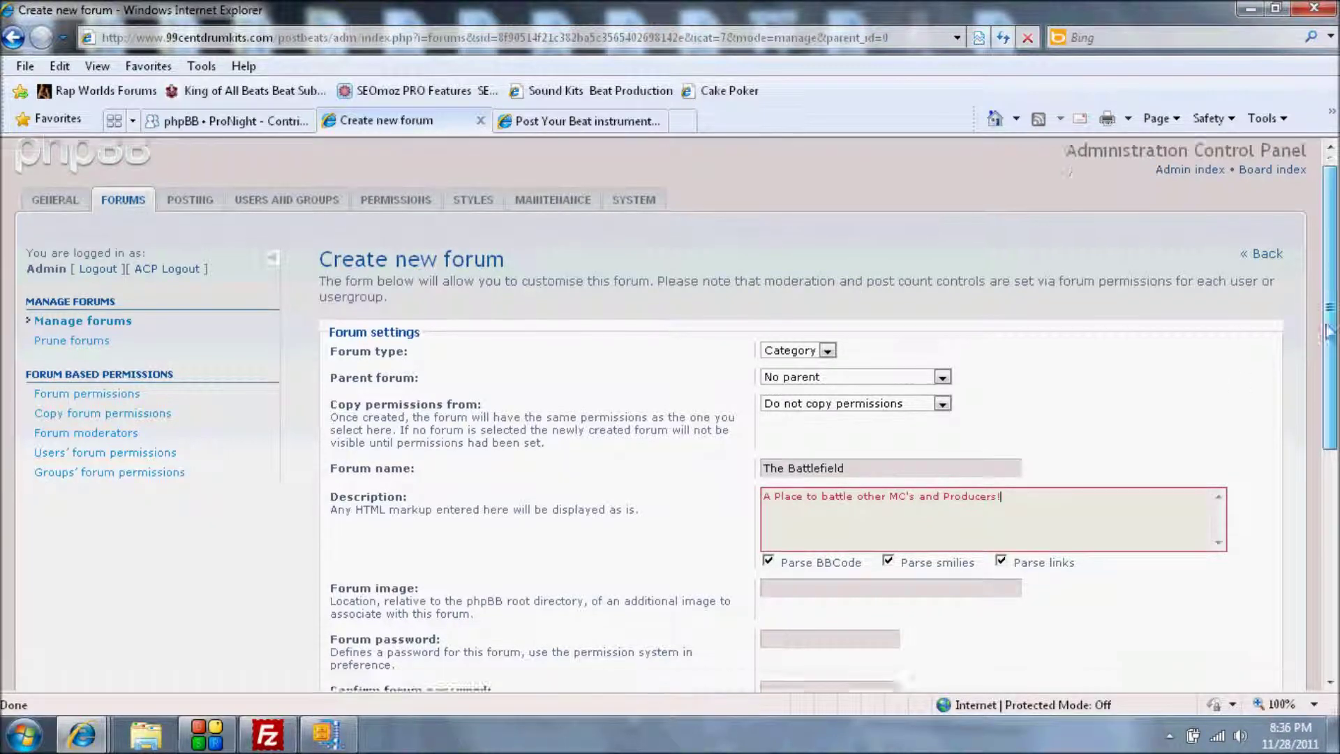
drag(1323, 298, 1325, 531)
click(795, 624)
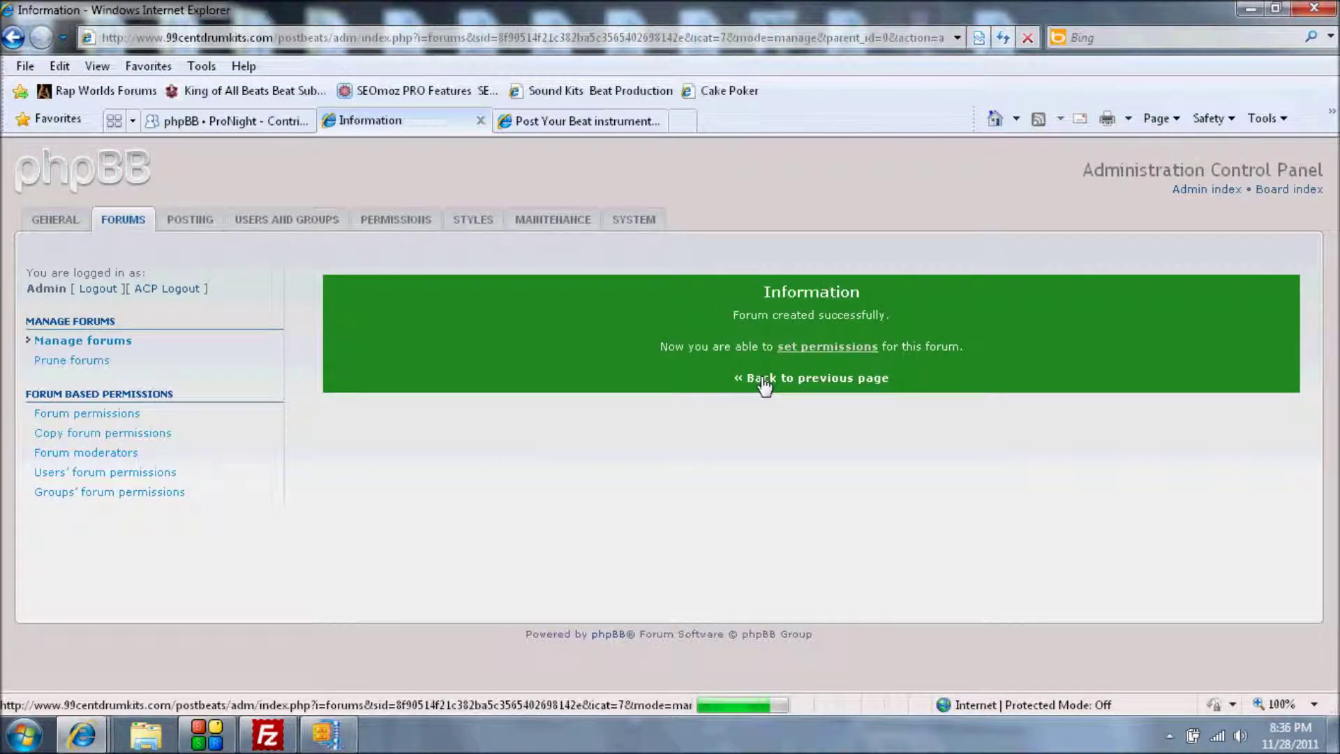
click(758, 378)
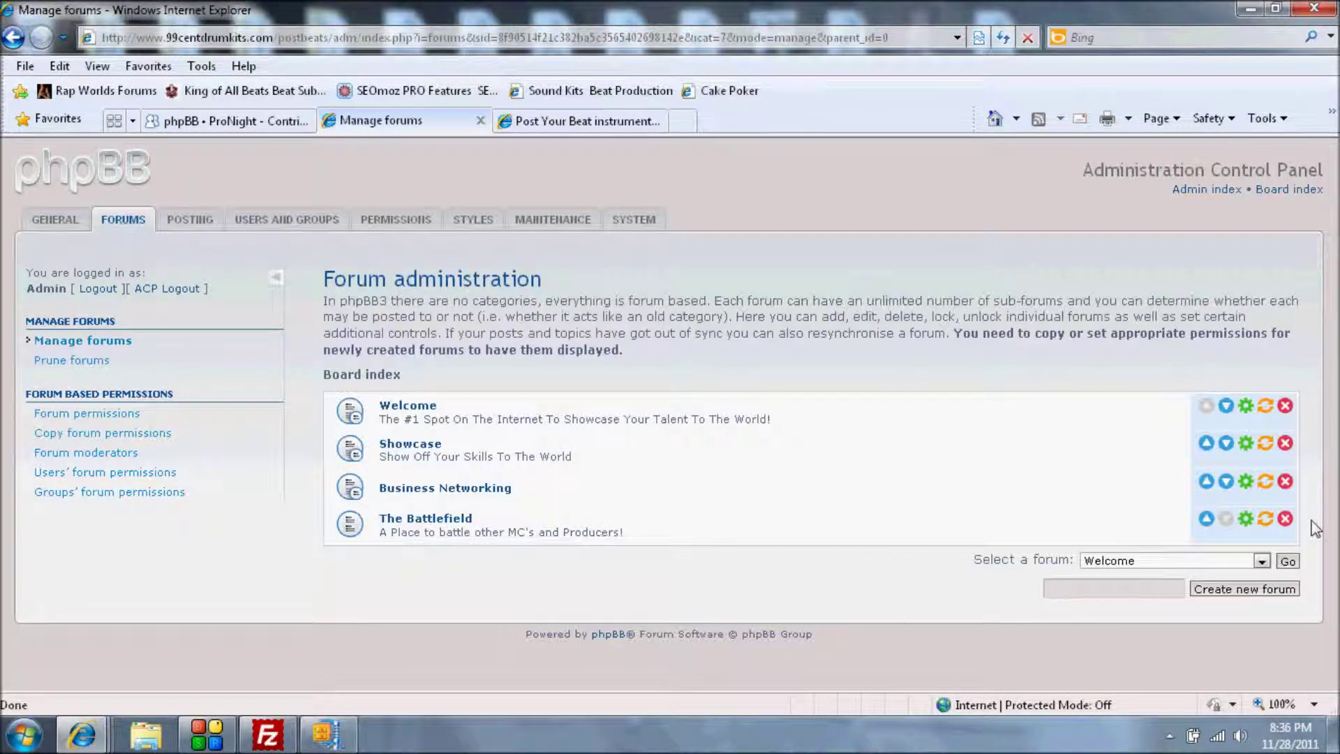
Step: Inside The Battlefield, create 'Mic Battles' with description 'This Section is for Rap Battles.'
click(444, 522)
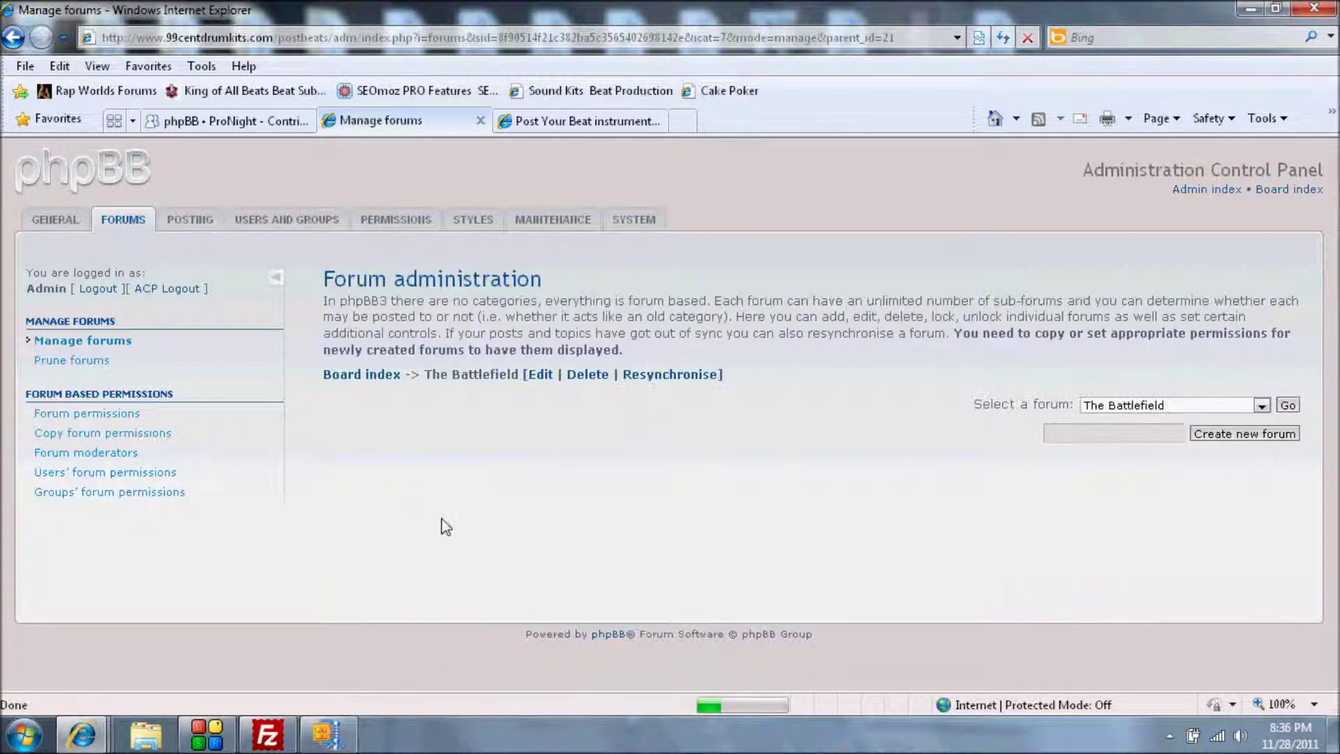
click(1212, 437)
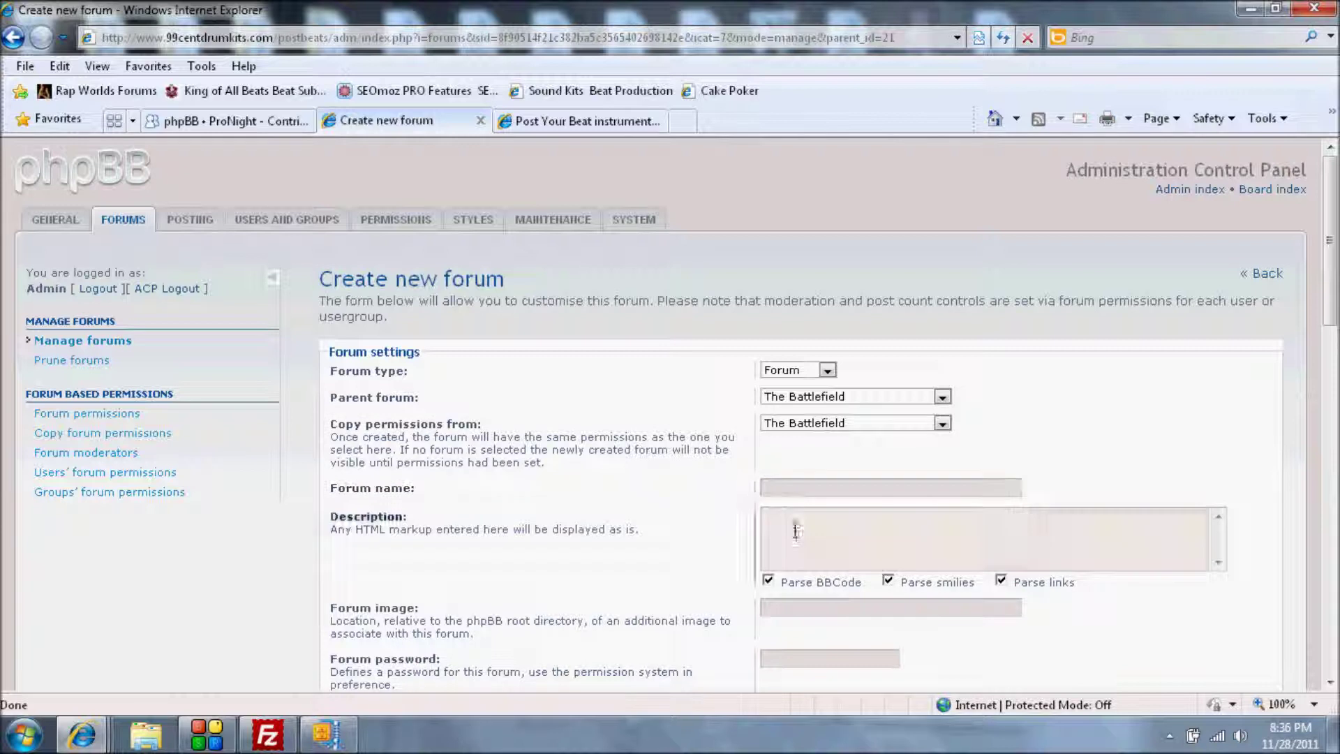
click(790, 489)
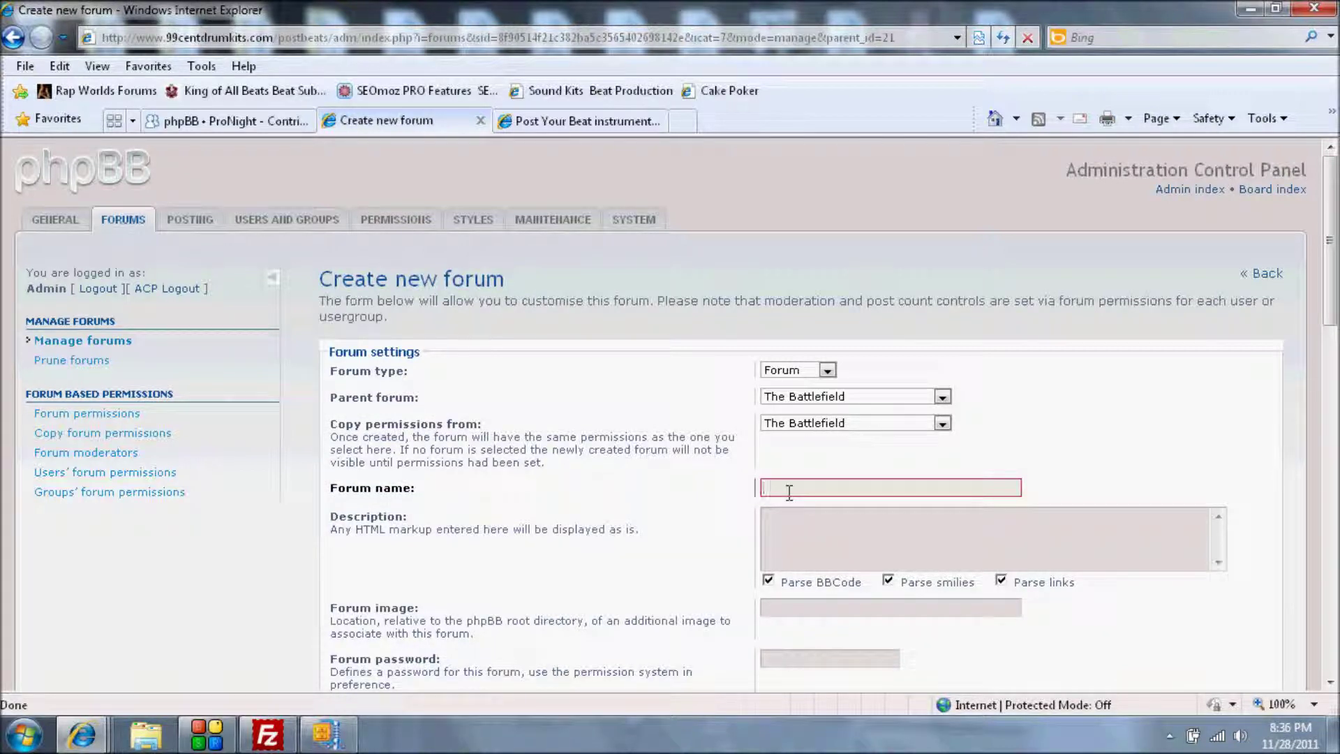
text(Mic Battle)
text(s)
click(845, 547)
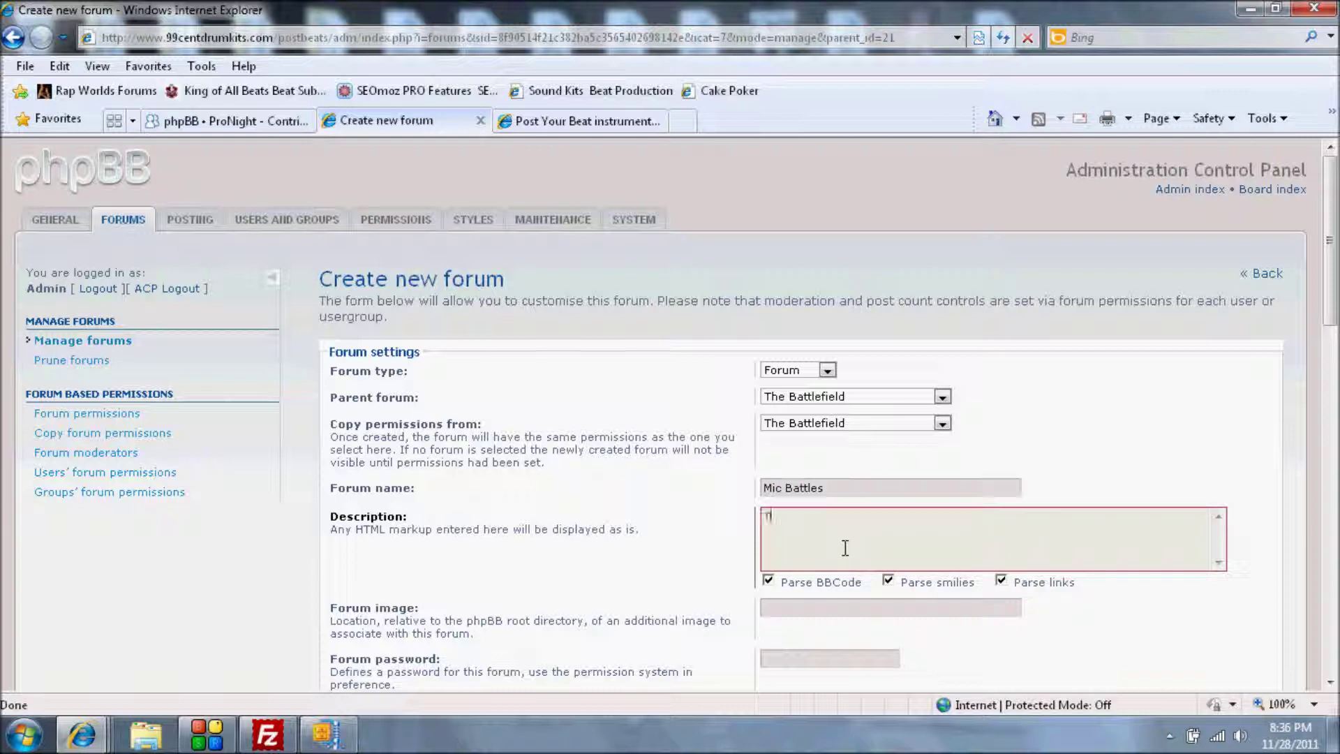
text(his Sect)
key(BackSpace)
key(BackSpace)
text(p Battles.)
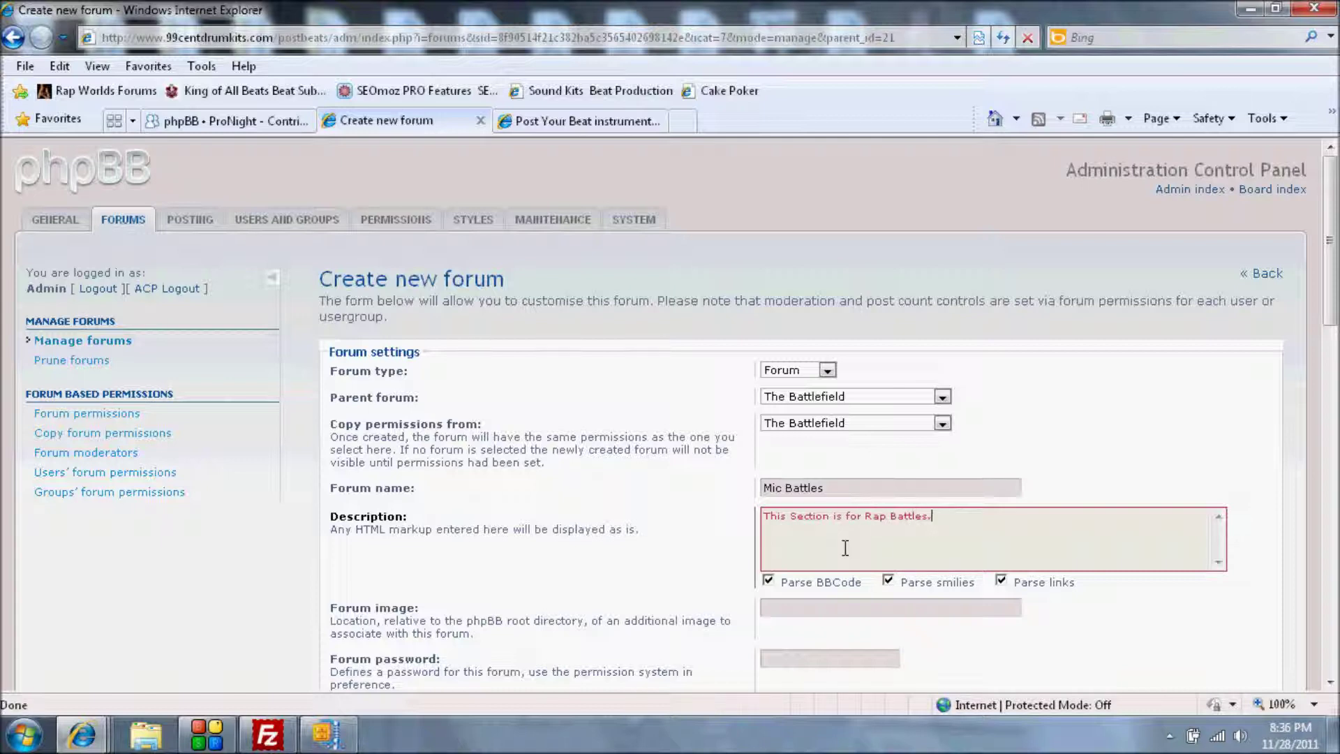
scroll(907, 530, down, 15)
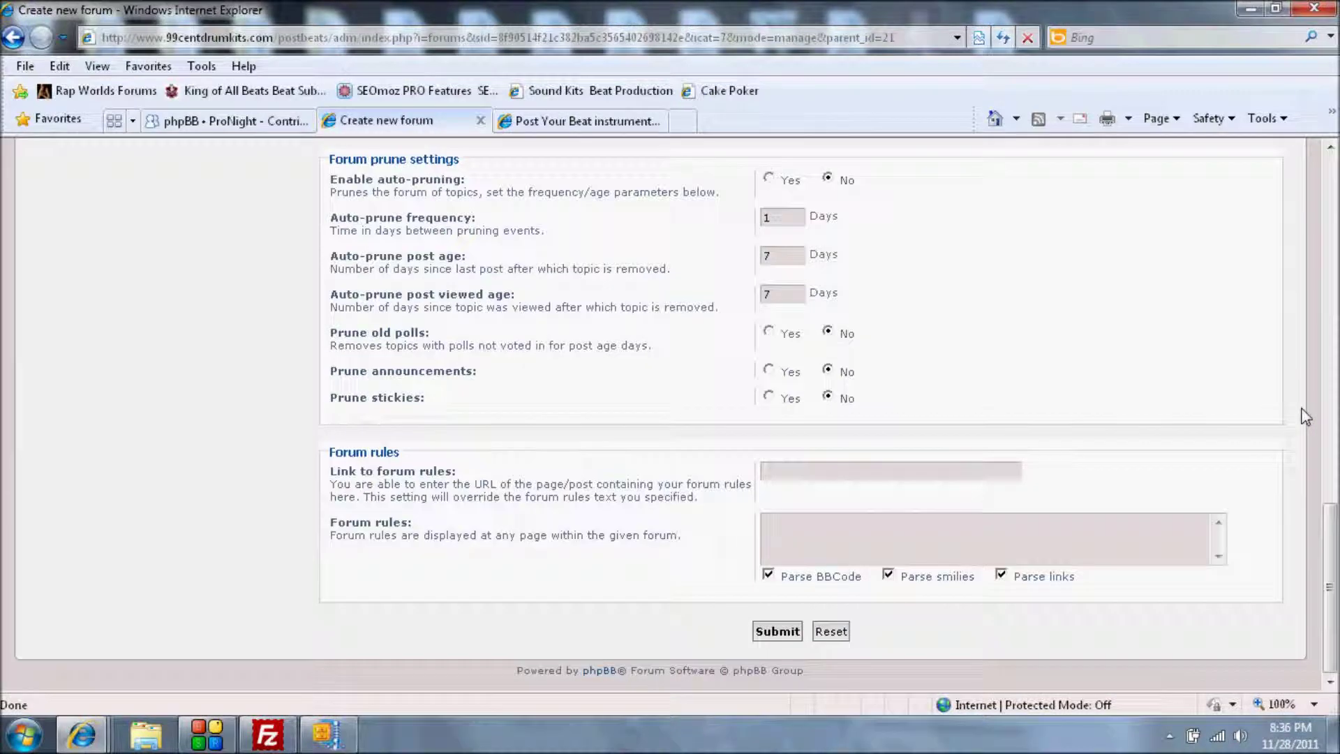
click(777, 631)
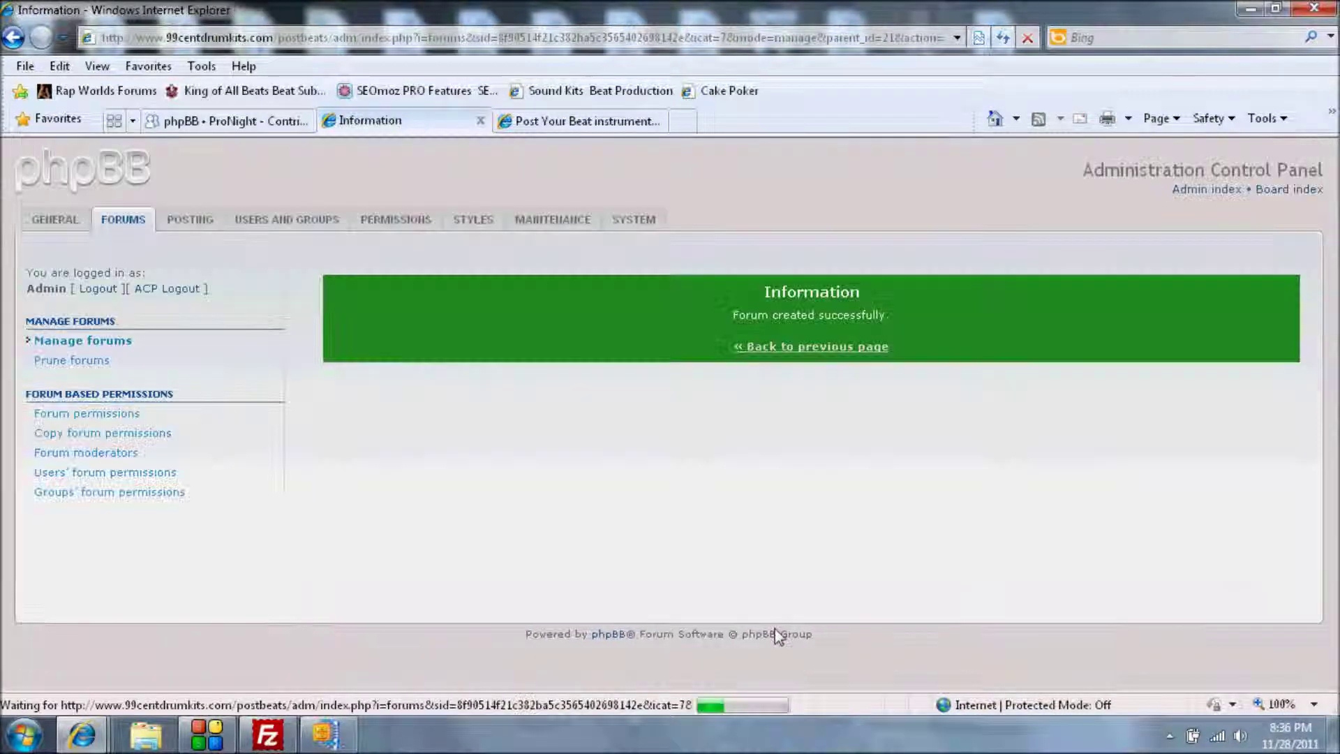
Step: Create 'Beat Battles' under The Battlefield, described as a section for producers to battle producers
click(778, 348)
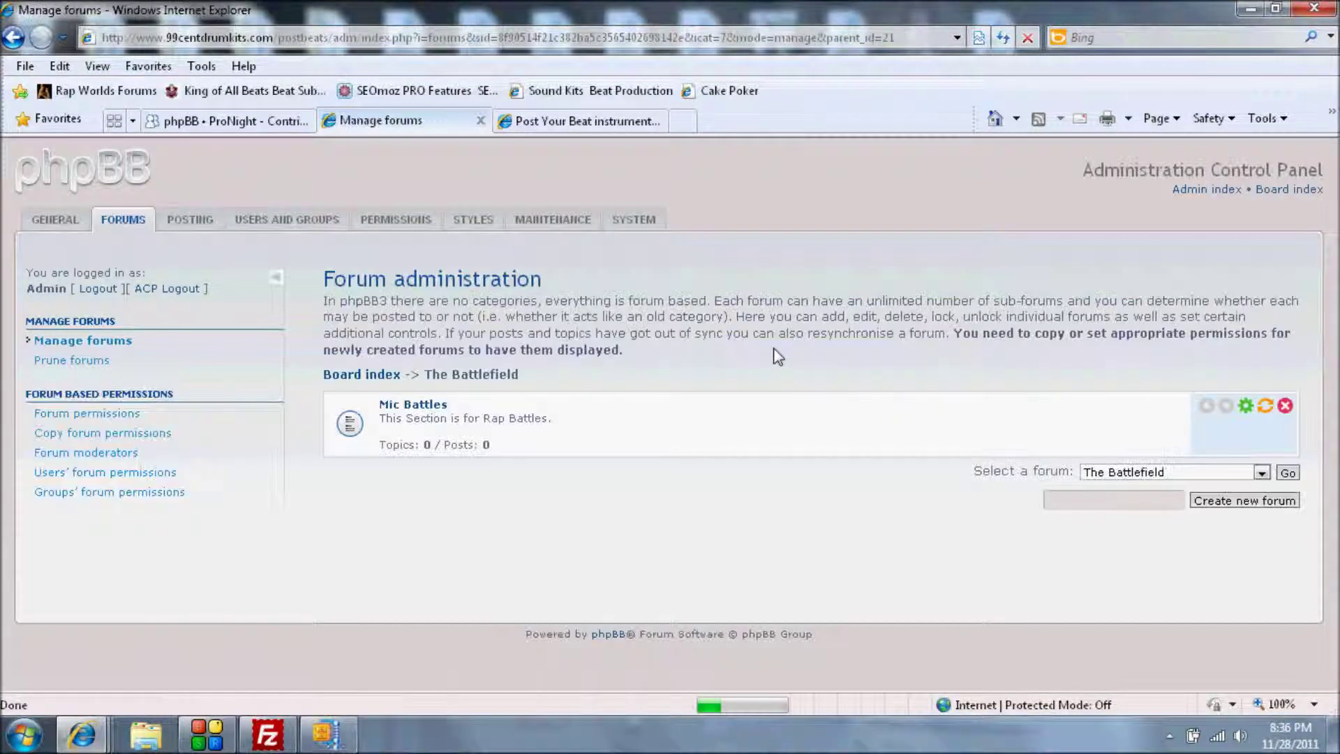
click(1228, 500)
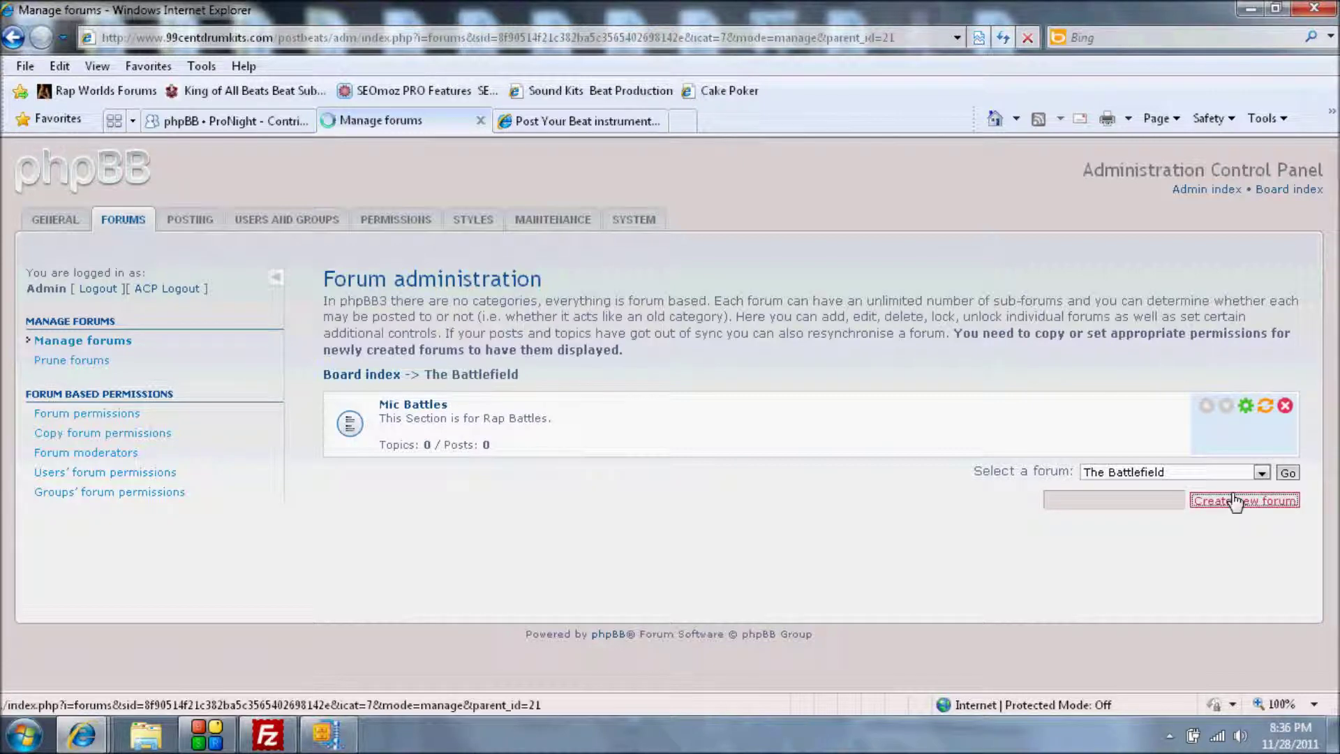
click(804, 483)
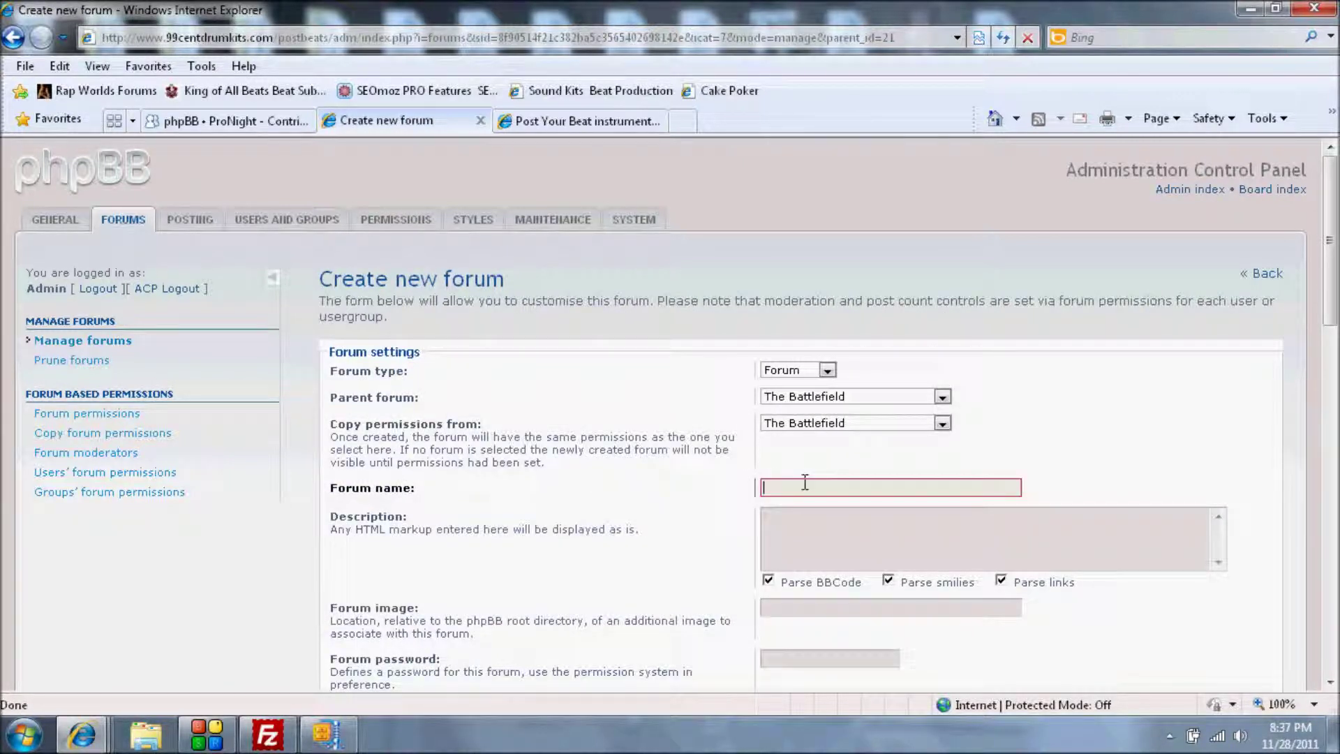
text(Beat Batt)
text(les)
click(809, 520)
text(This se)
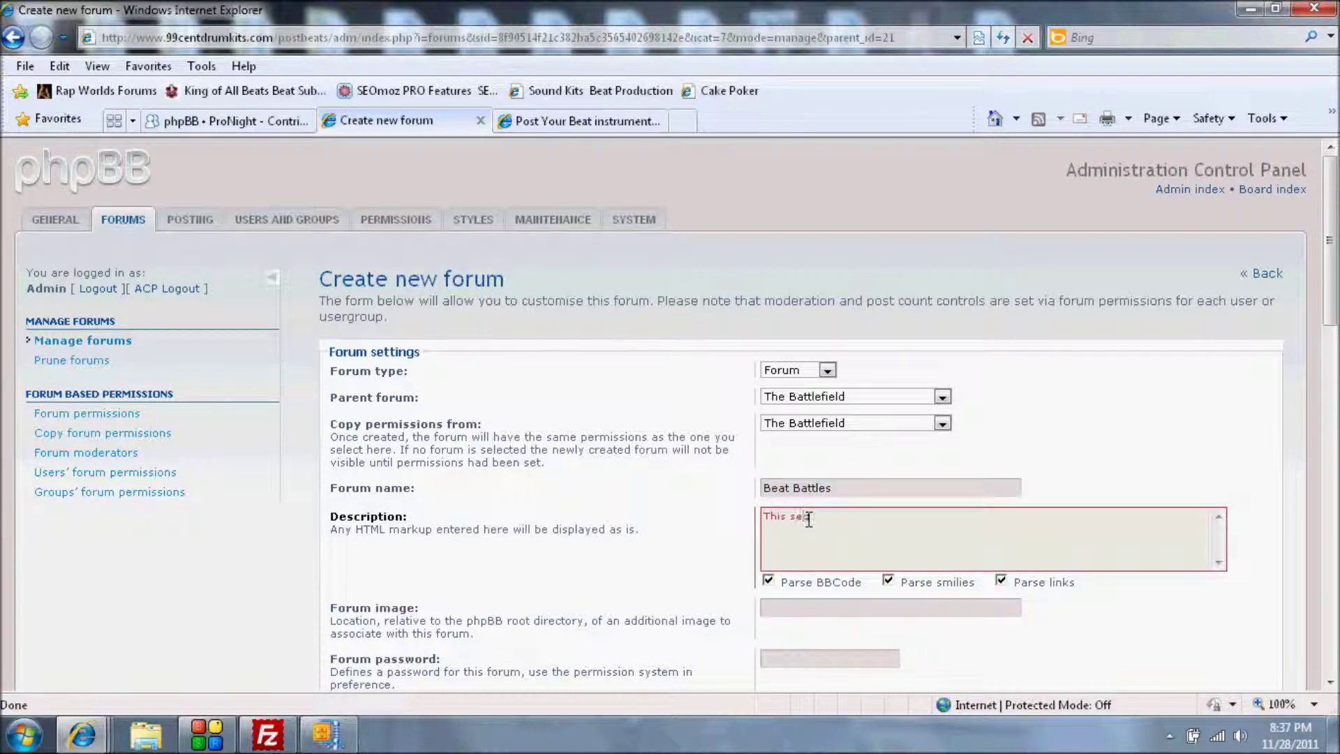
text(ction )
text(for producers)
text( to battle other producers.)
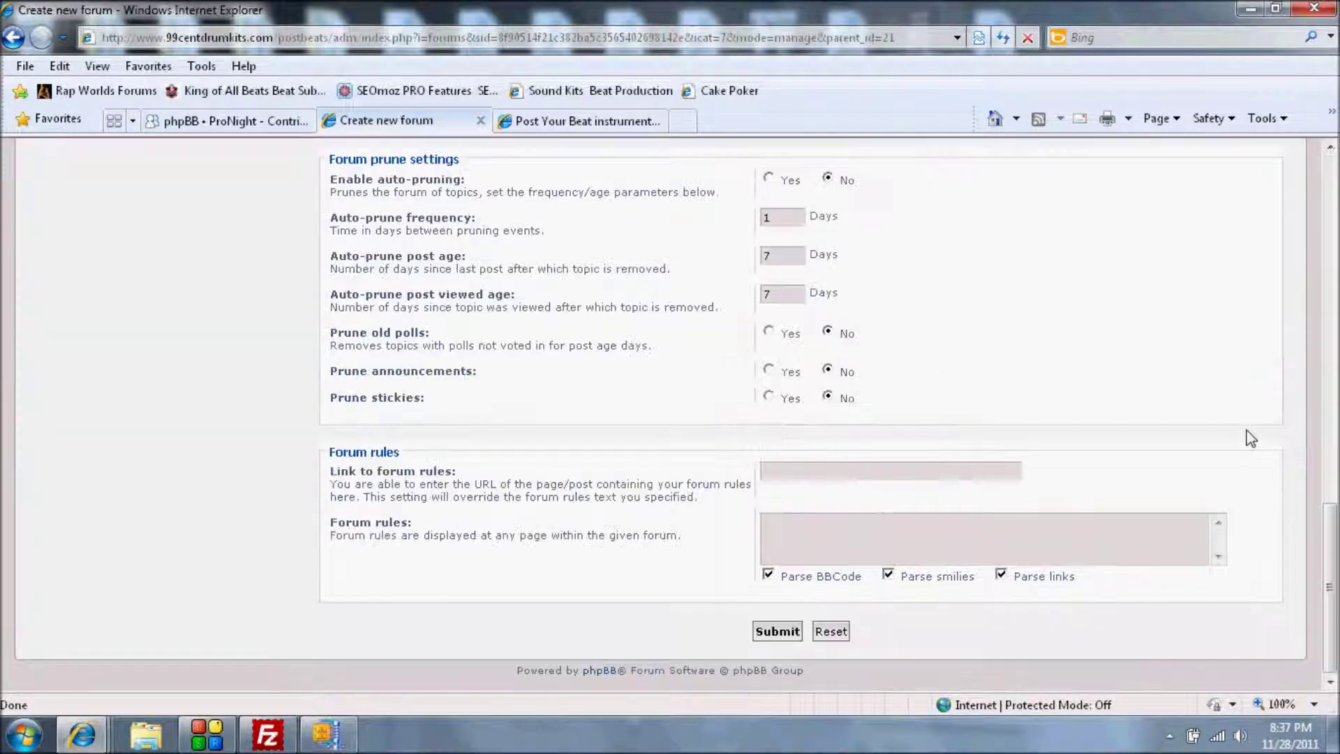
scroll(977, 519, down, 15)
click(777, 631)
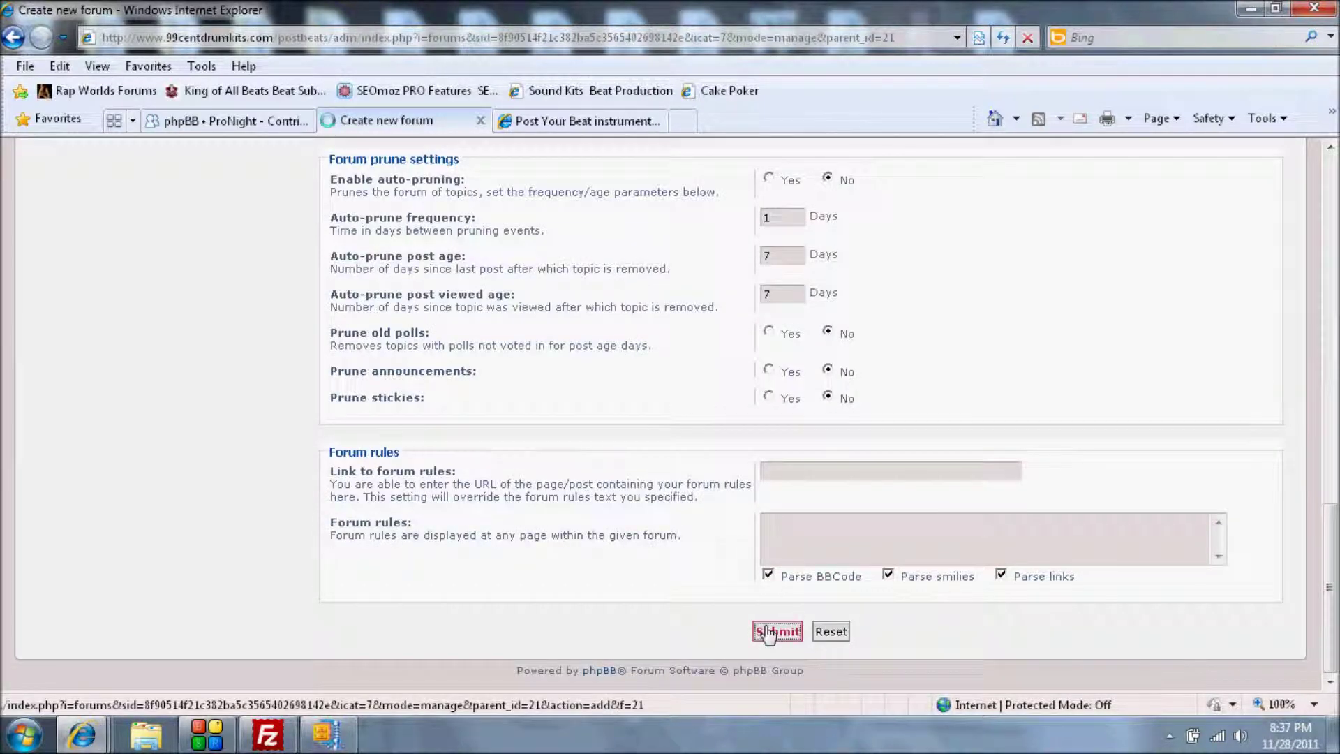
Step: Refresh the live board index and check the new subforums
click(542, 124)
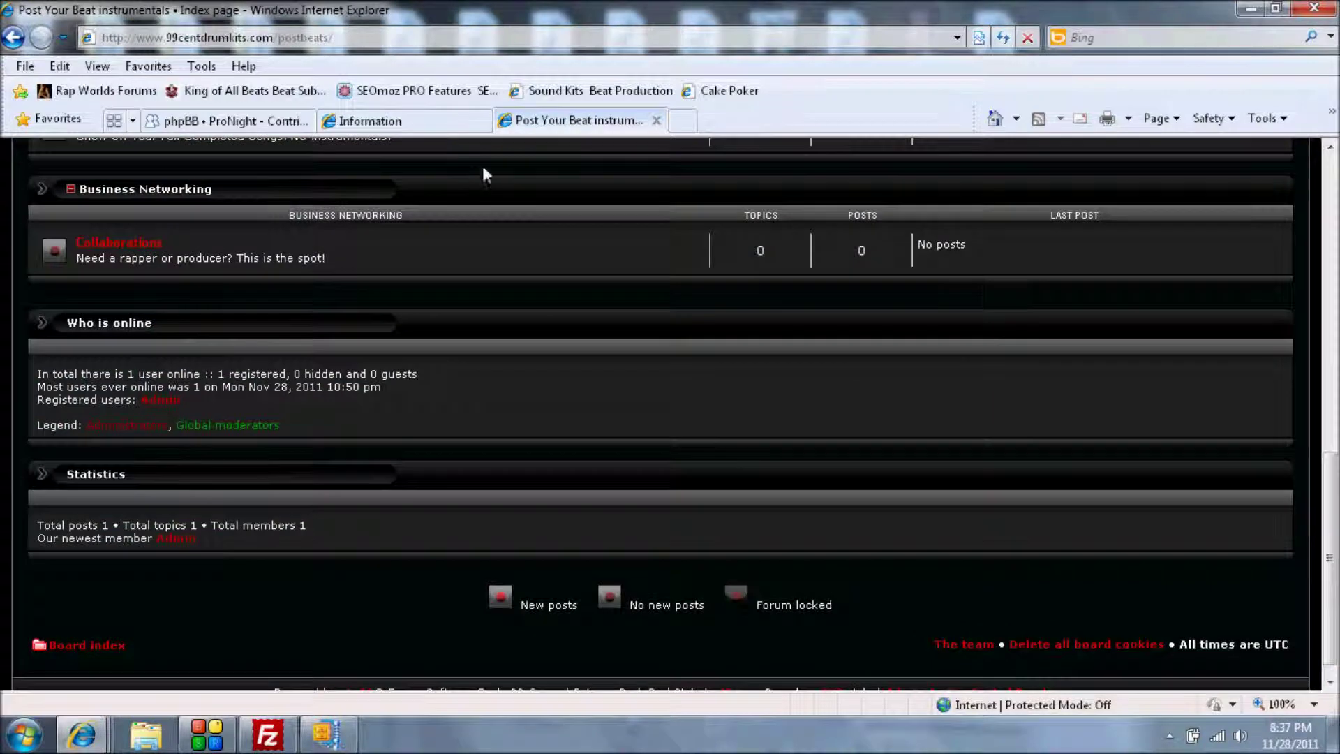
key(F5)
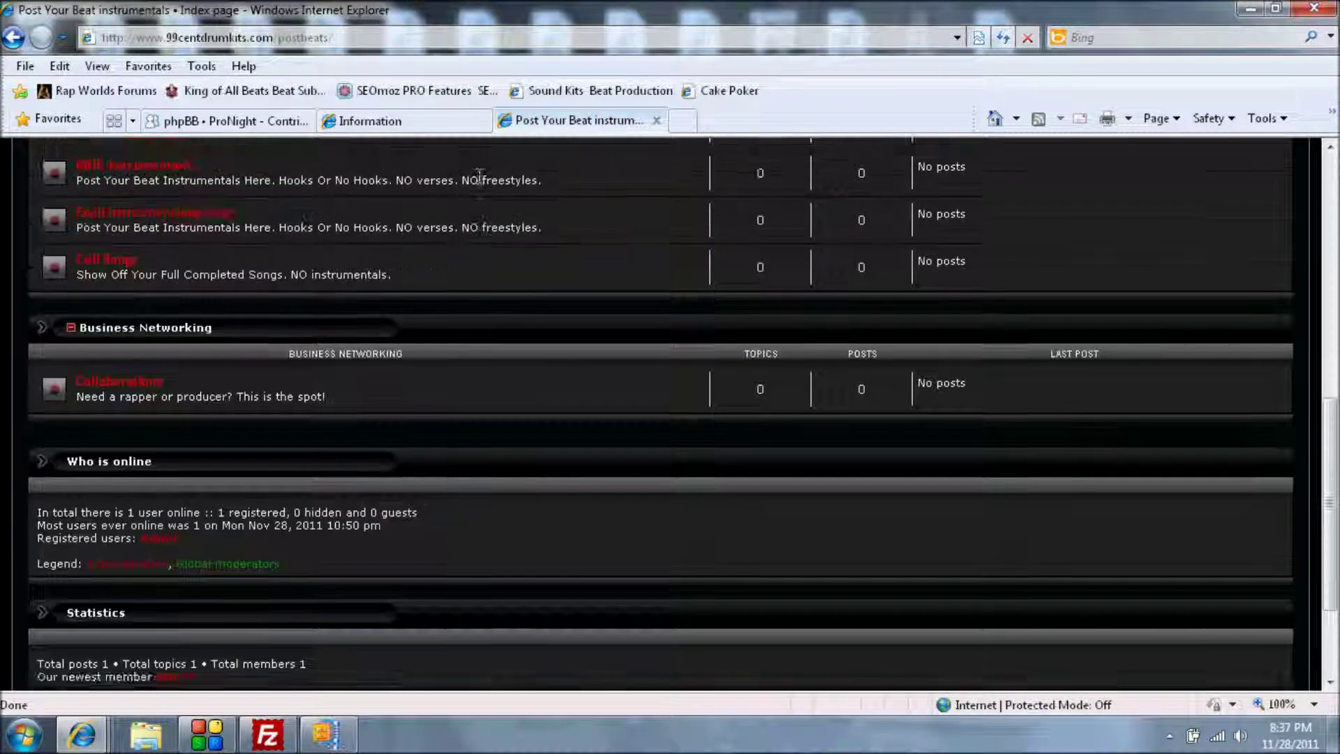
scroll(479, 175, up, 3)
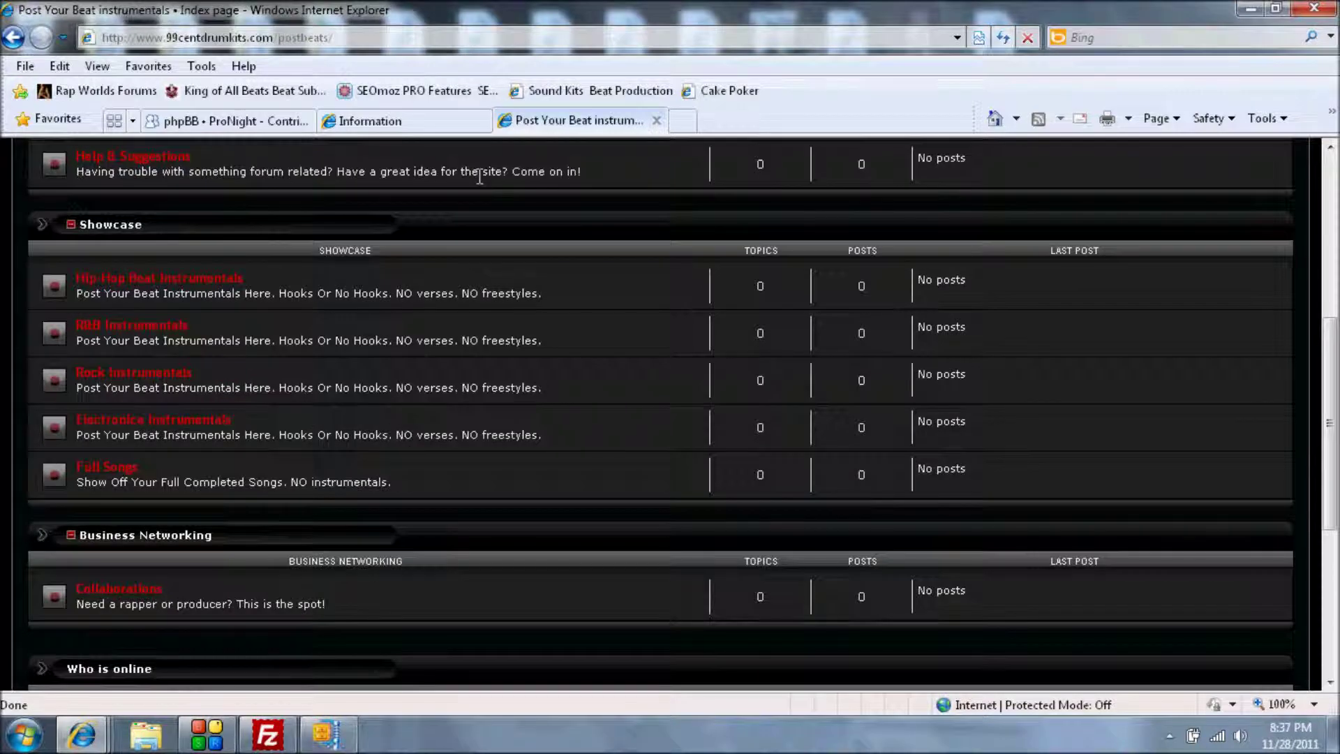
scroll(479, 174, up, 1)
scroll(479, 175, up, 2)
scroll(480, 175, up, 2)
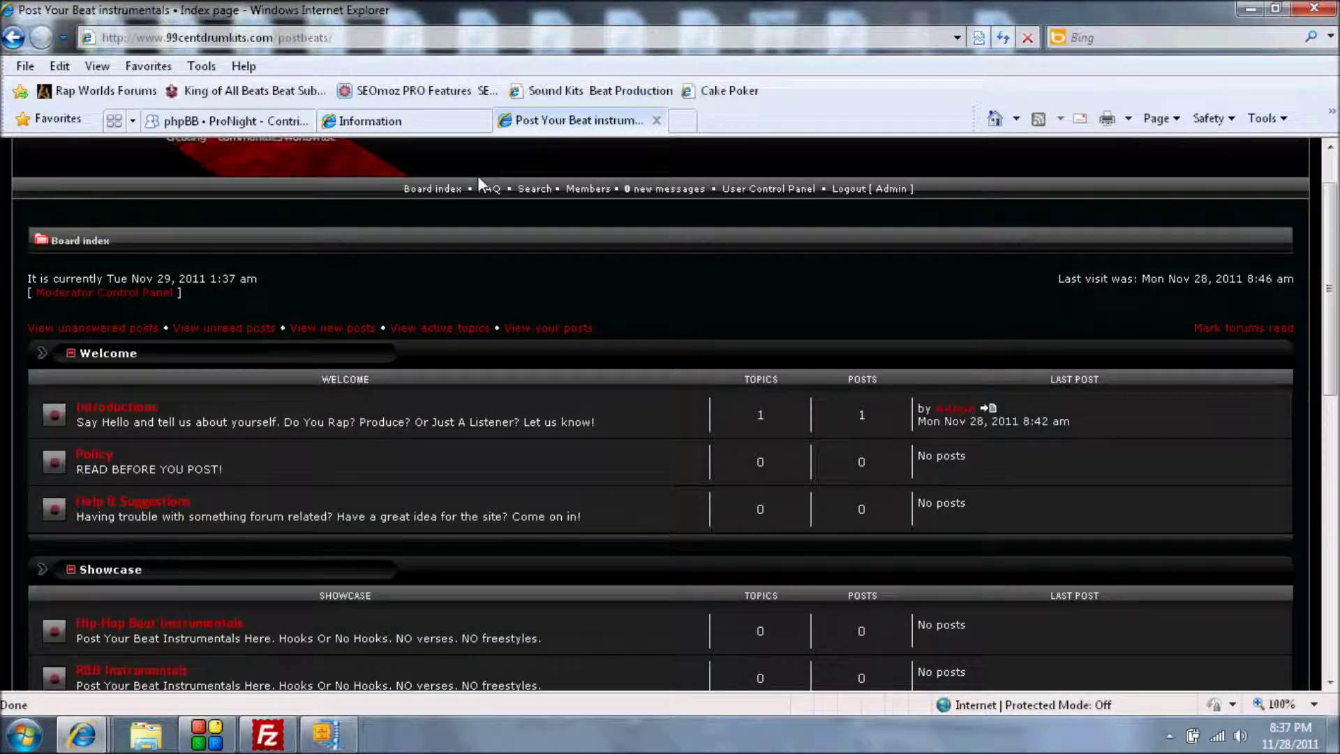
scroll(477, 174, down, 1)
scroll(477, 174, down, 2)
Step: Go back to The Battlefield's subforum list and open Mic Battles for editing
click(447, 131)
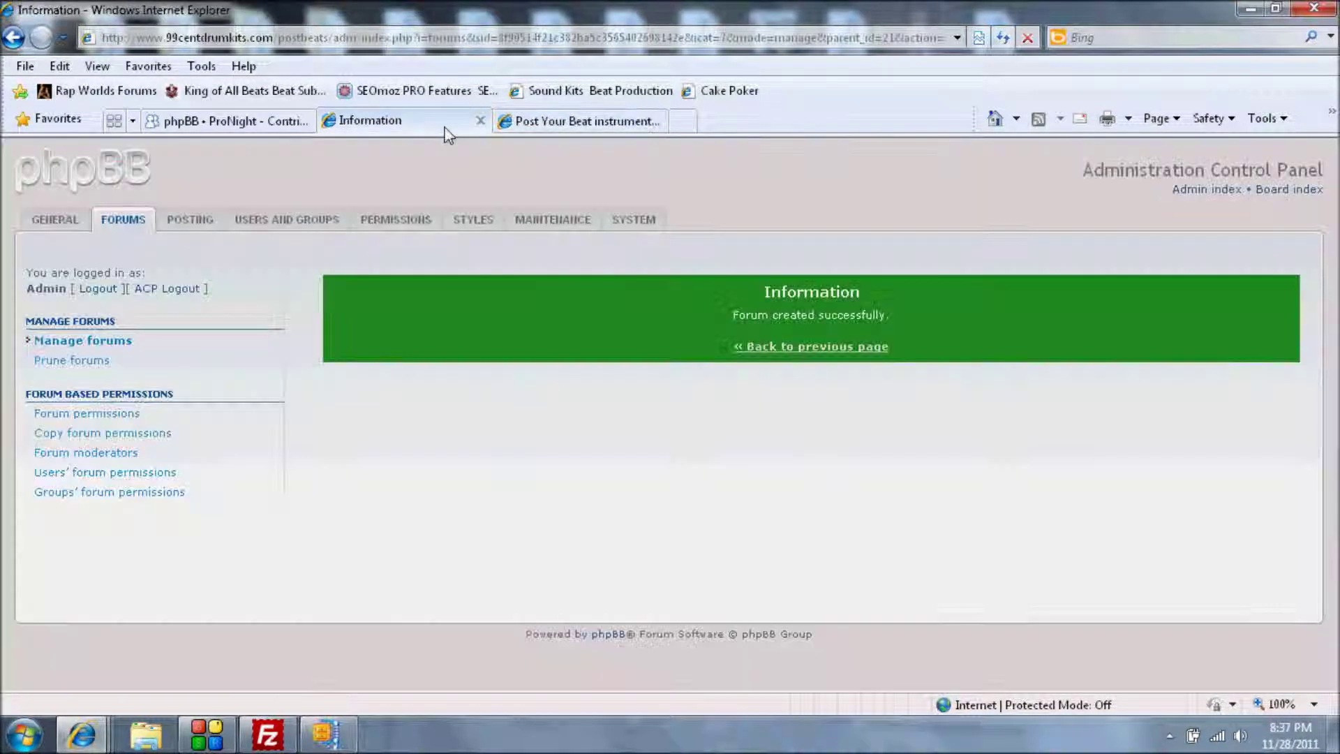
click(812, 346)
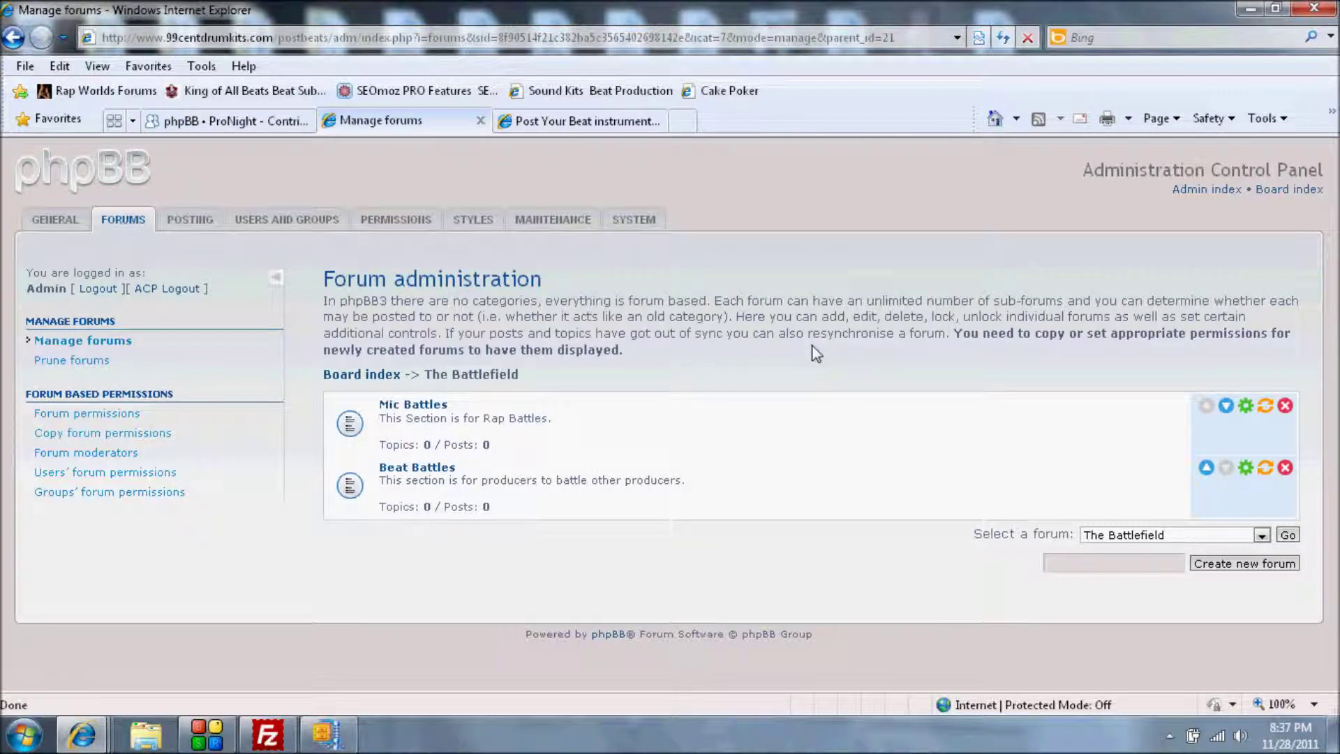
click(1245, 407)
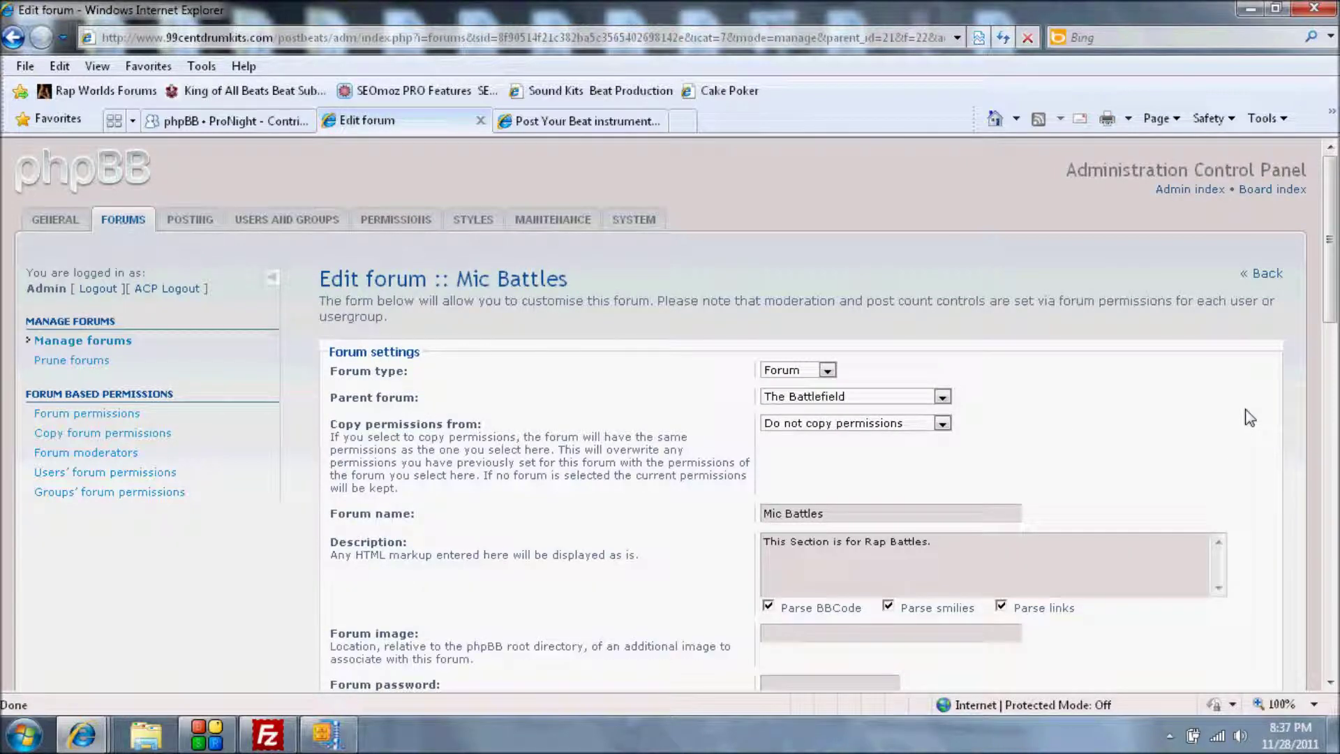
Step: Copy permissions from Welcome to Mic Battles and save
click(939, 424)
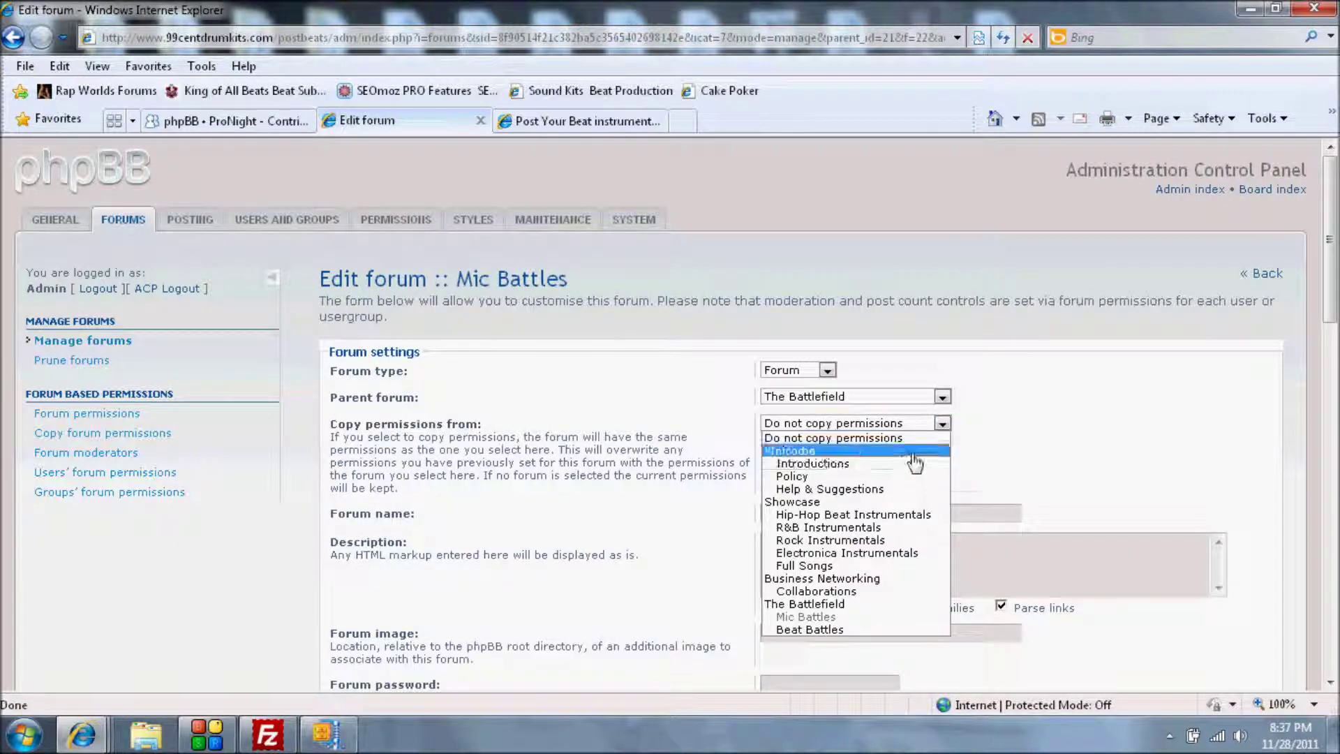
click(844, 452)
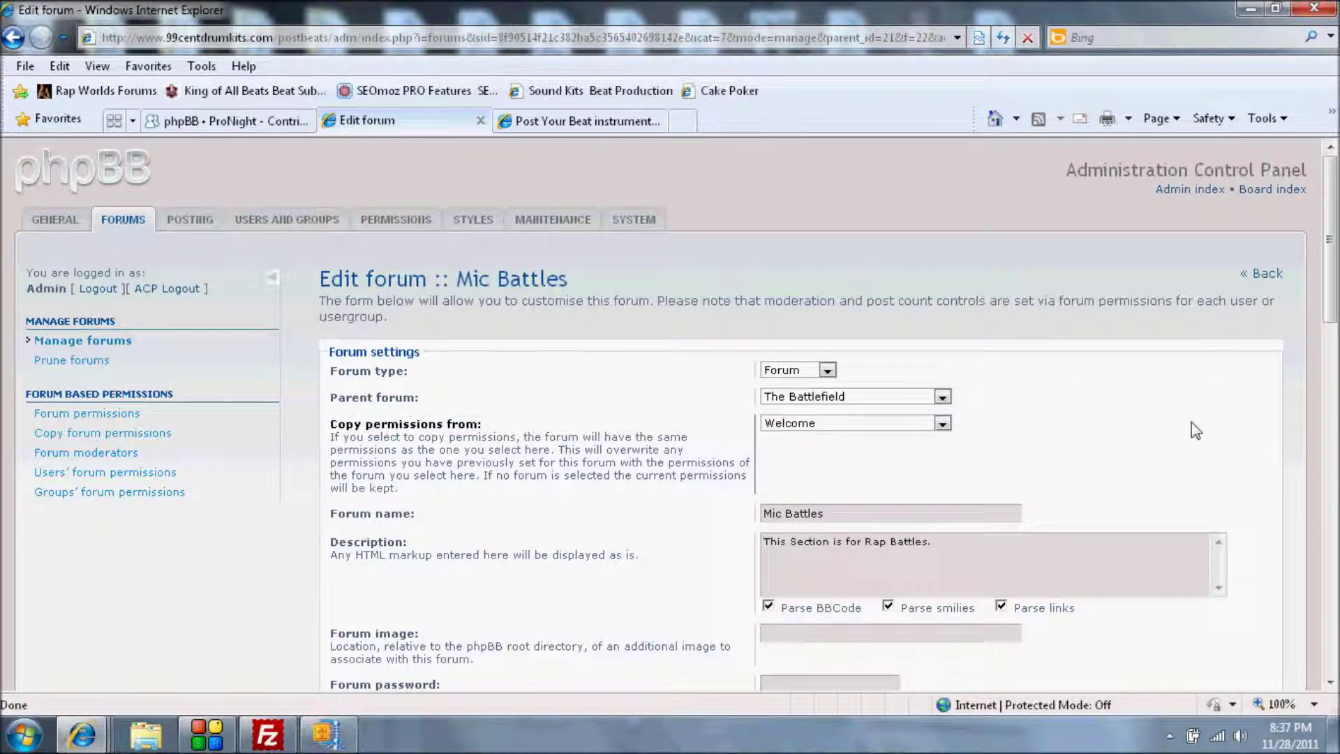
scroll(1194, 429, down, 15)
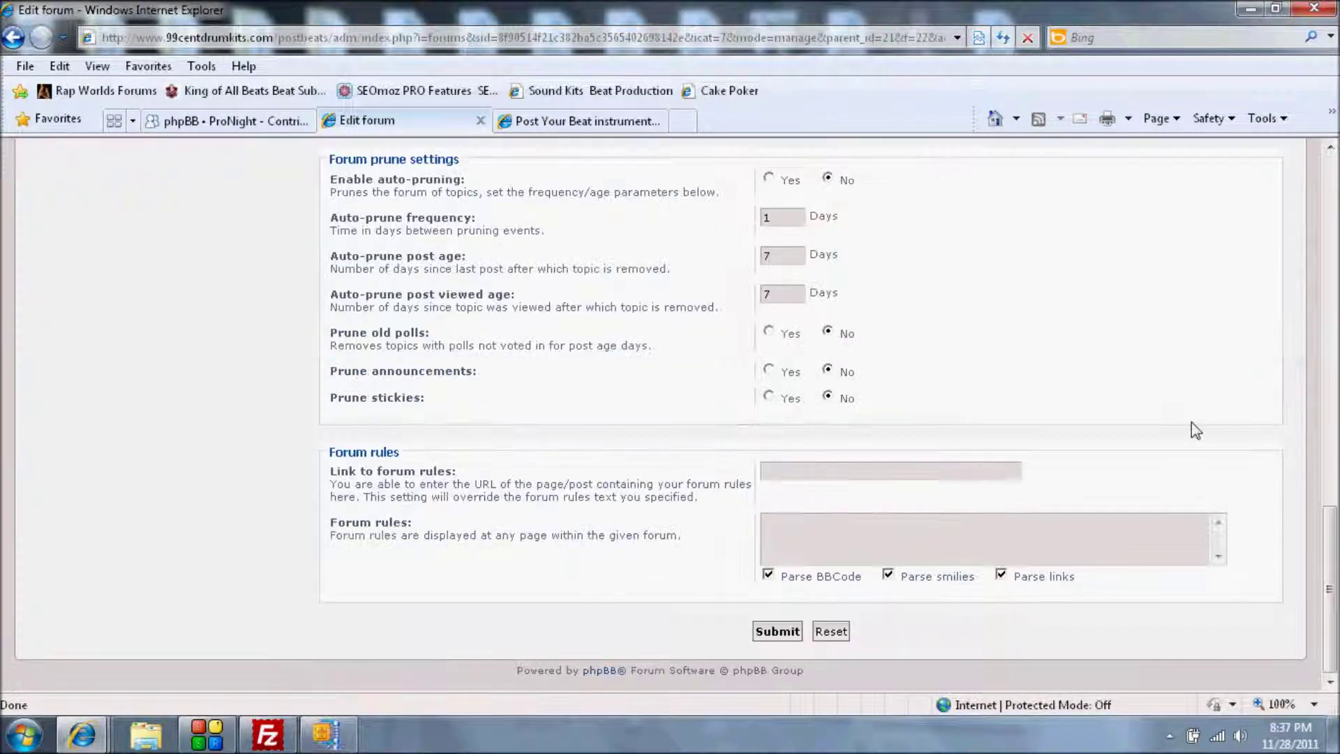
click(779, 633)
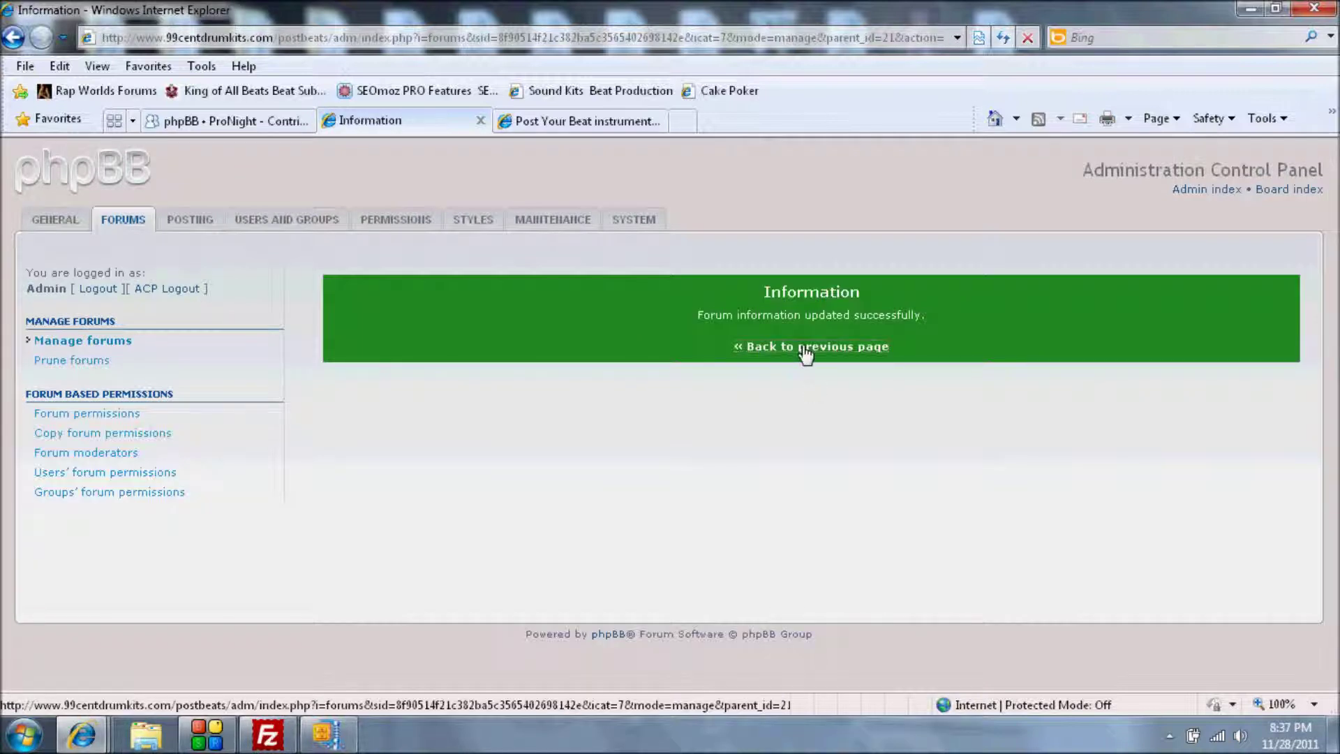
click(806, 349)
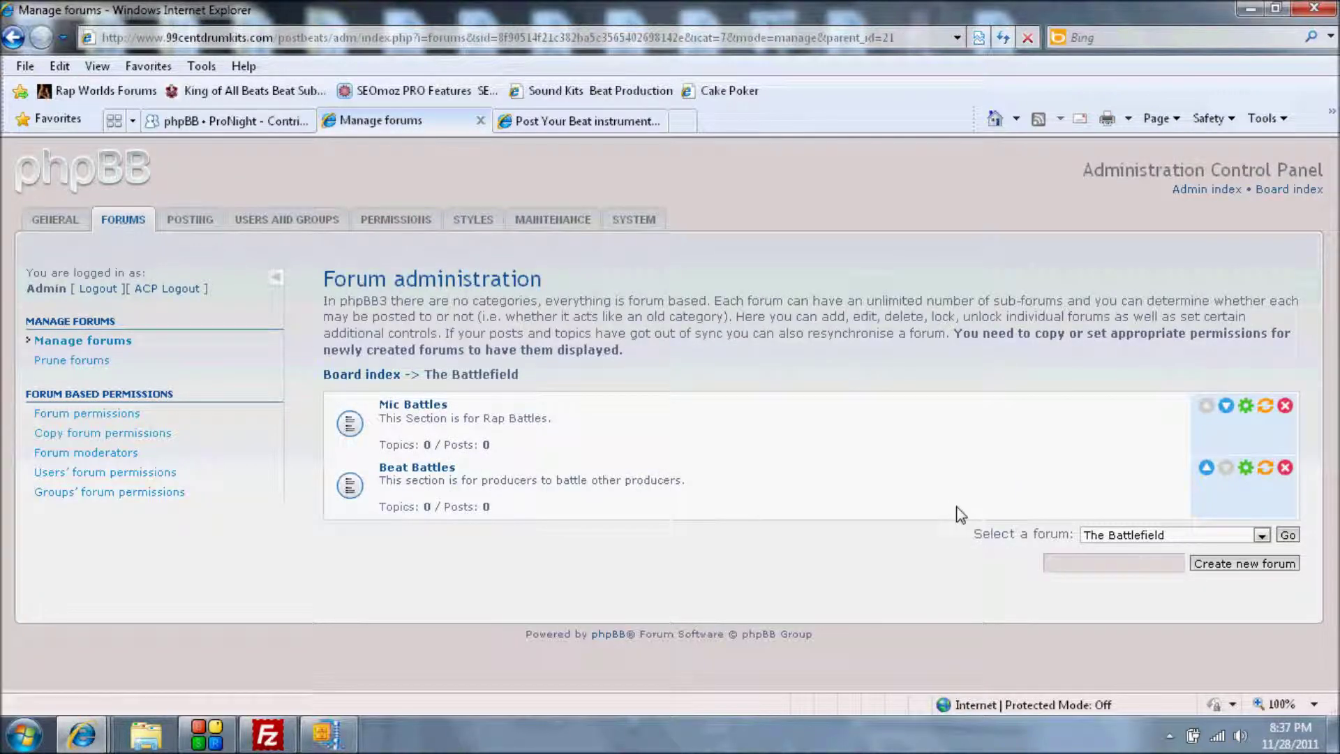
Step: Copy permissions from Welcome to Beat Battles and save
click(1245, 467)
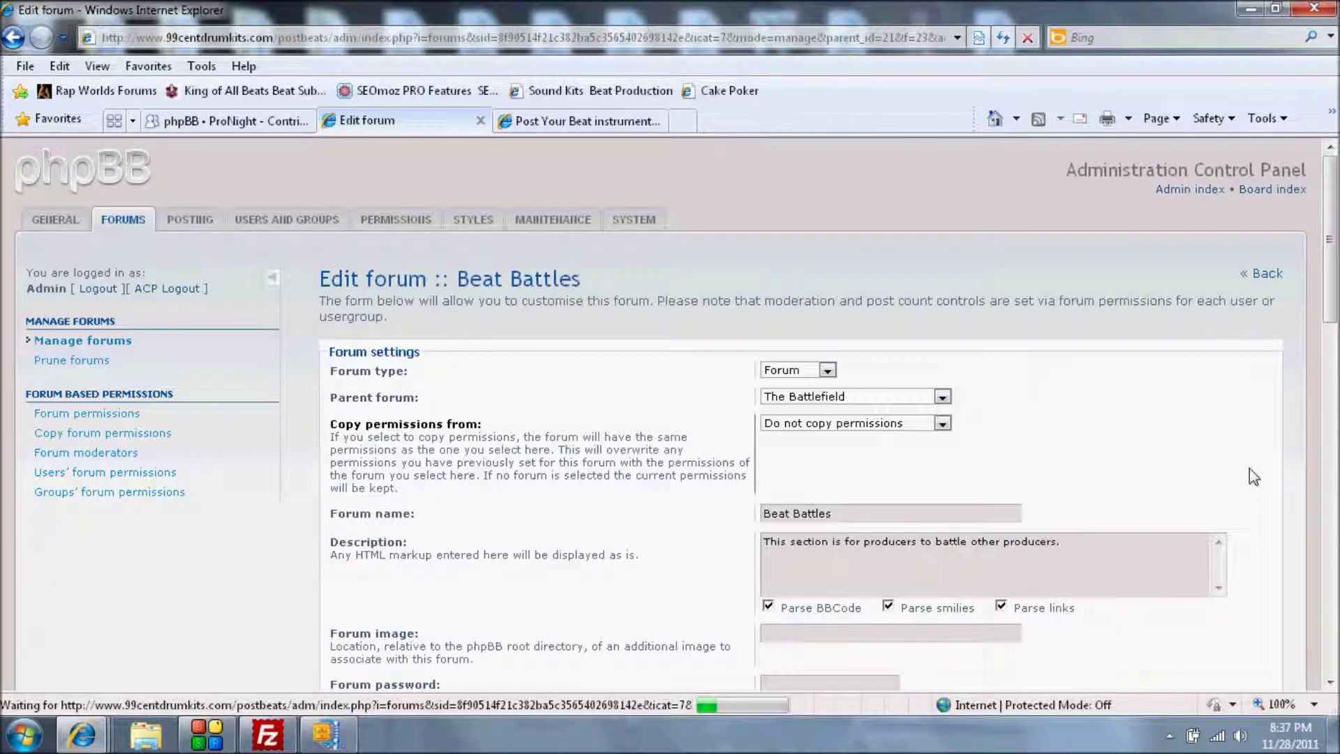
click(844, 423)
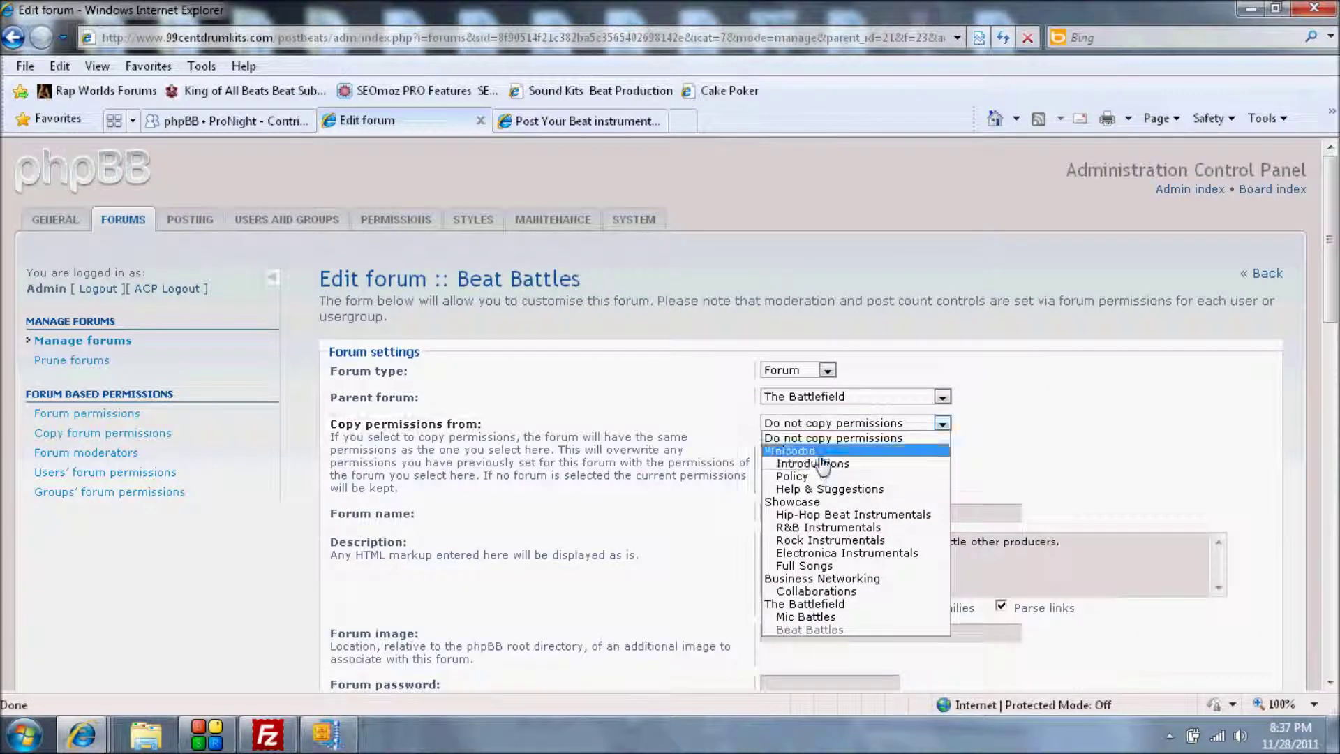
click(820, 454)
scroll(1103, 419, down, 15)
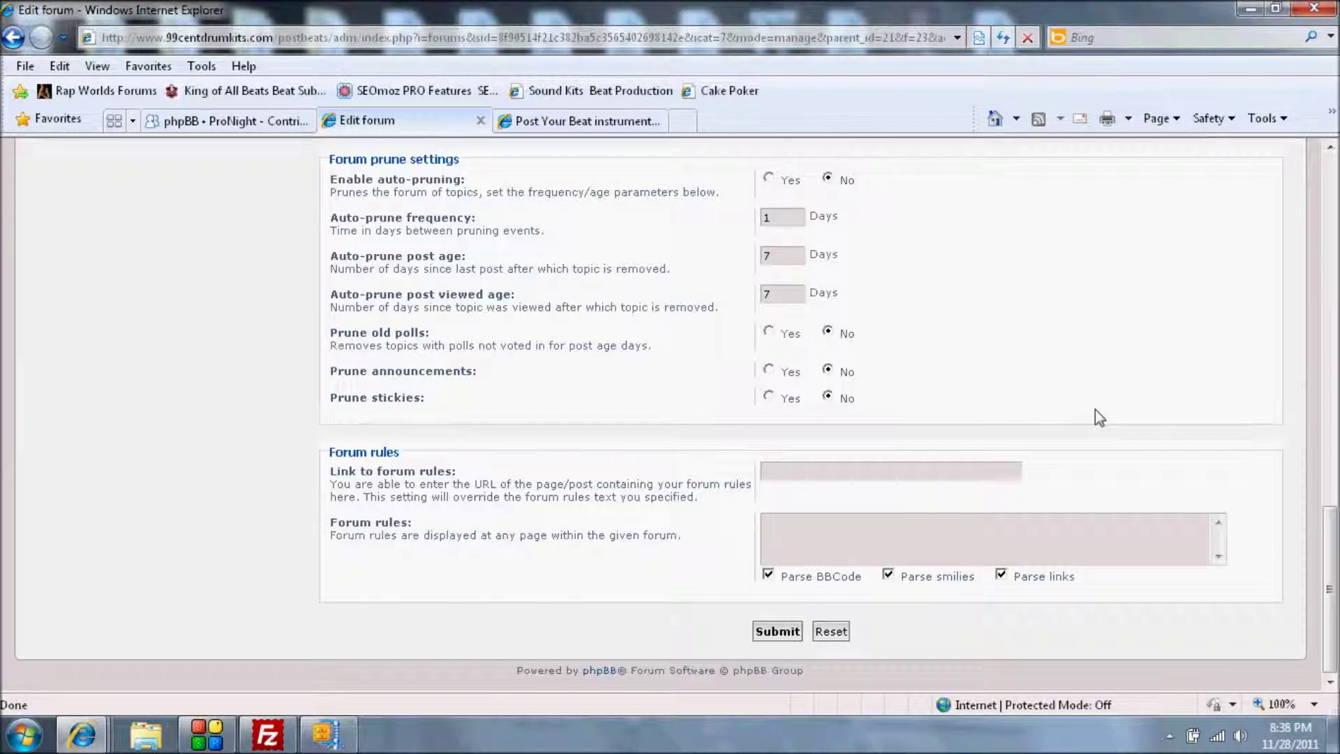
click(777, 631)
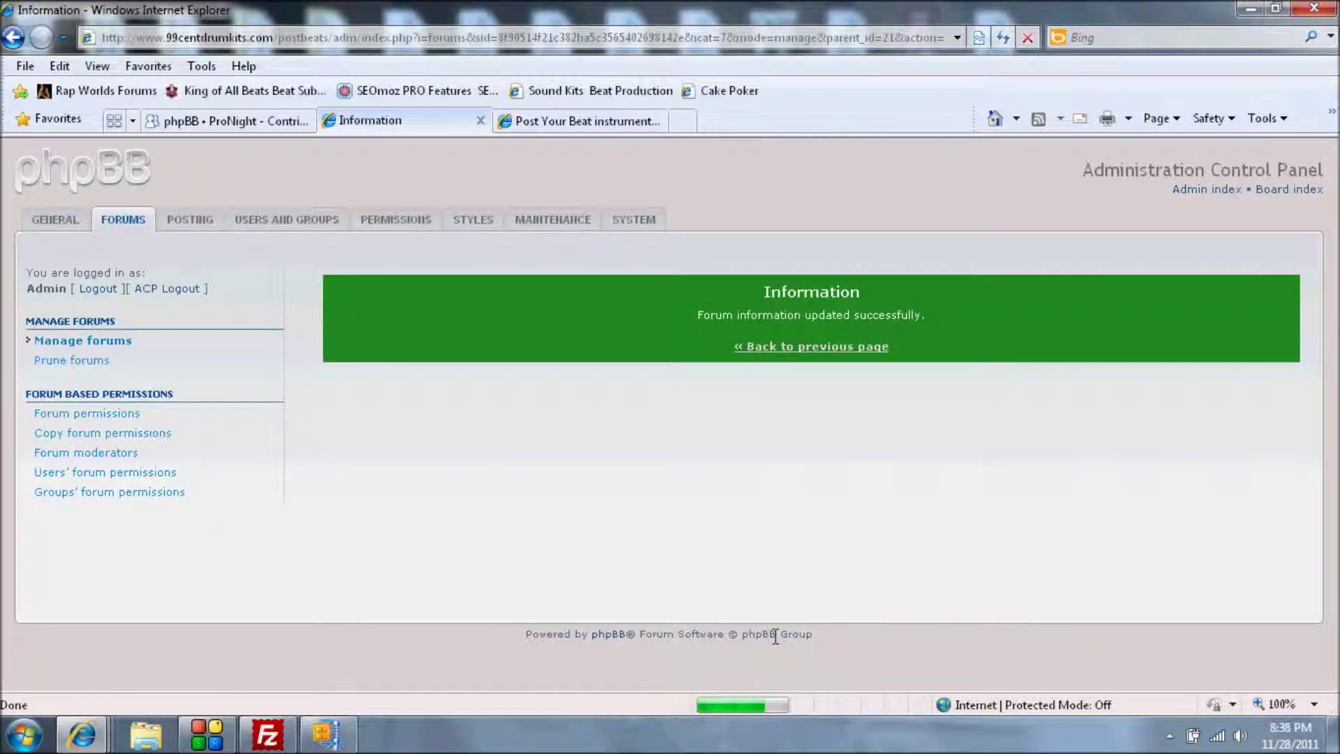
click(761, 347)
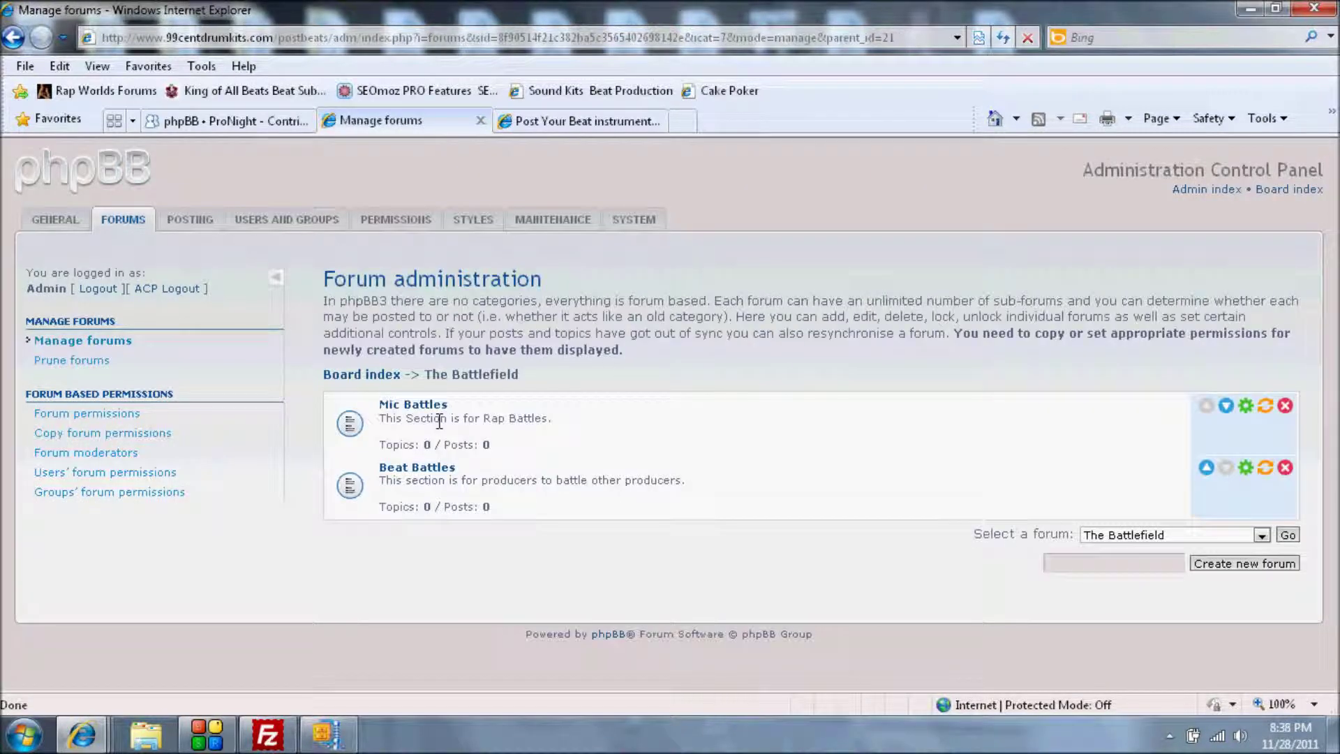
Step: Copy permissions from Welcome to The Battlefield category and save
click(56, 341)
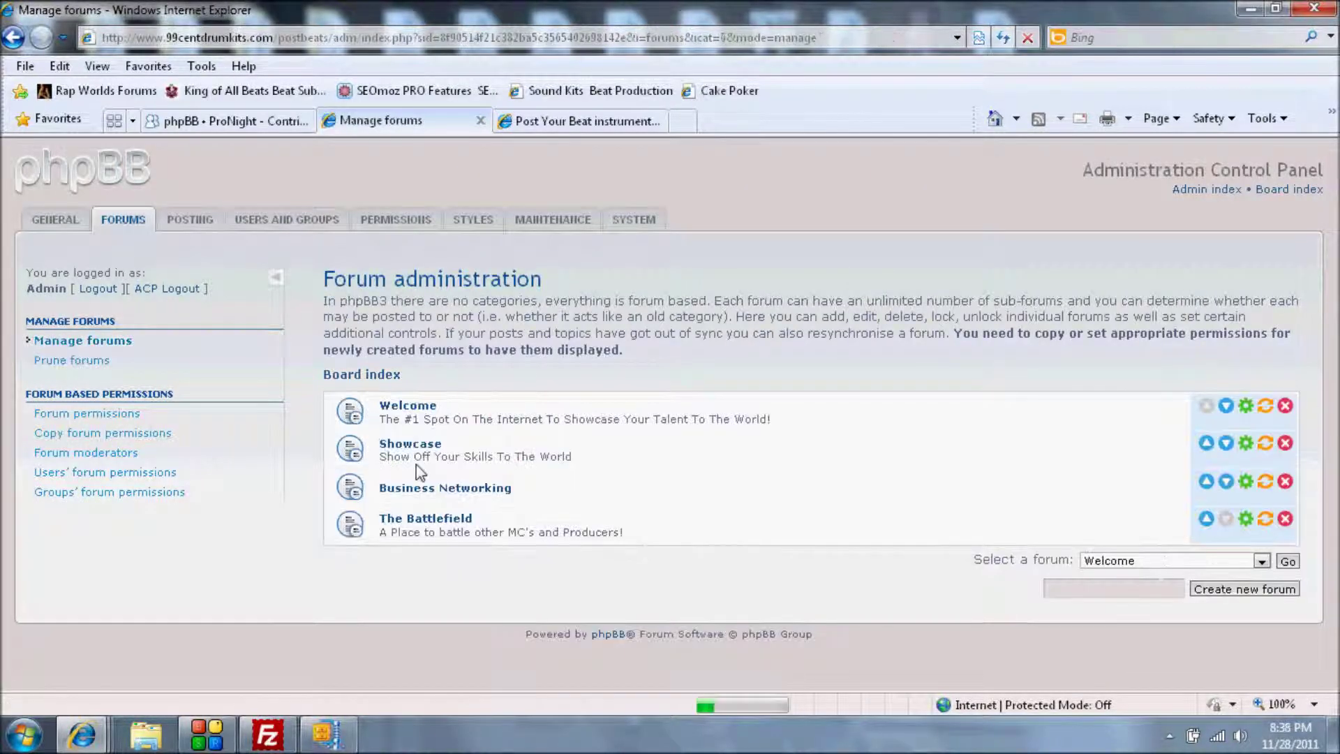
click(1246, 518)
click(872, 423)
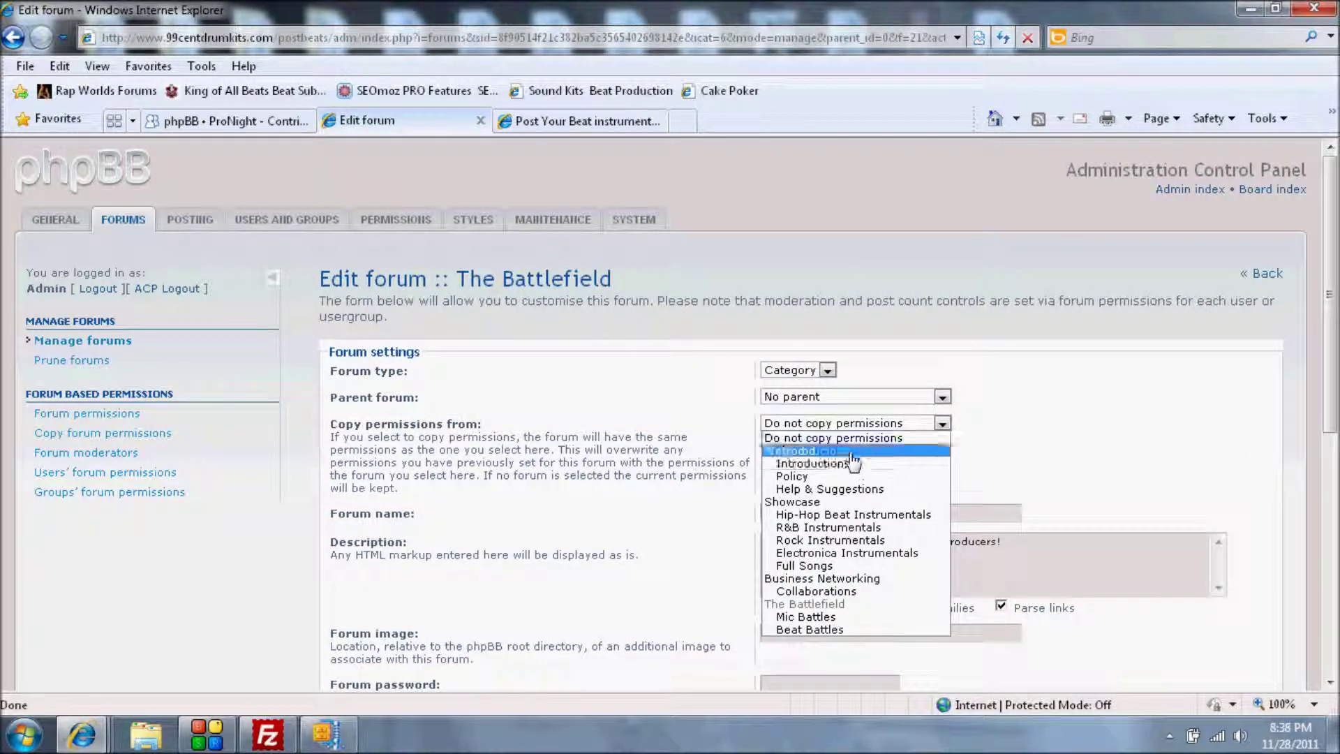
click(855, 450)
scroll(1011, 441, down, 5)
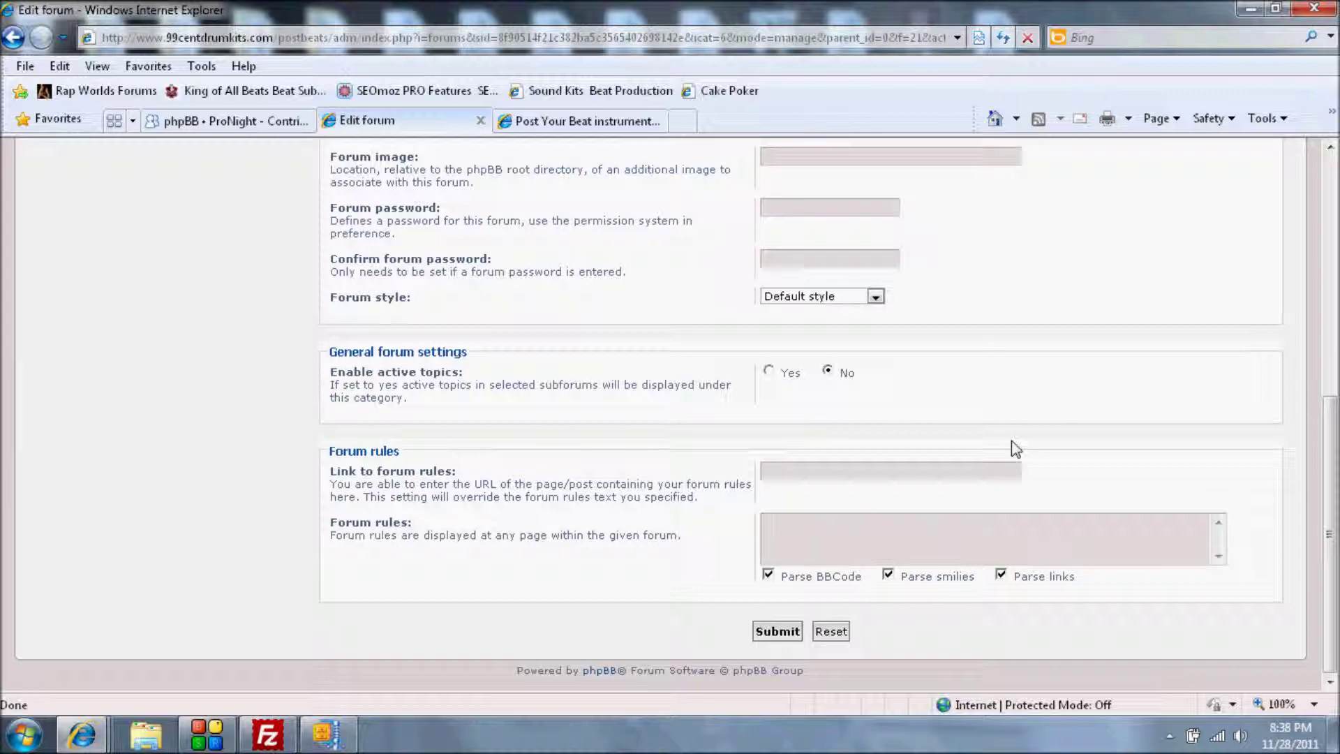
click(800, 632)
Step: Reload the live forum index and confirm Mic Battles and Beat Battles appear under The Battlefield
click(558, 121)
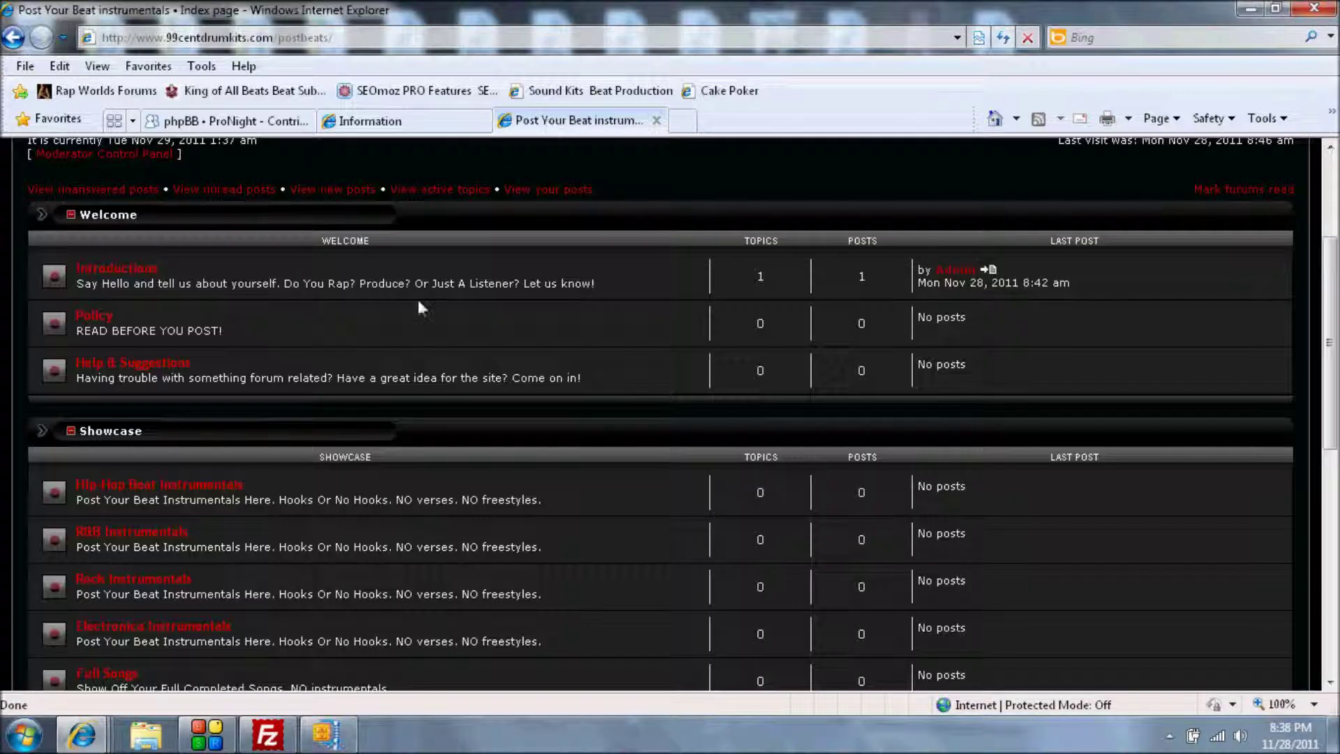
key(F5)
scroll(431, 168, down, 1)
scroll(431, 168, down, 1)
scroll(431, 167, down, 2)
scroll(431, 168, down, 1)
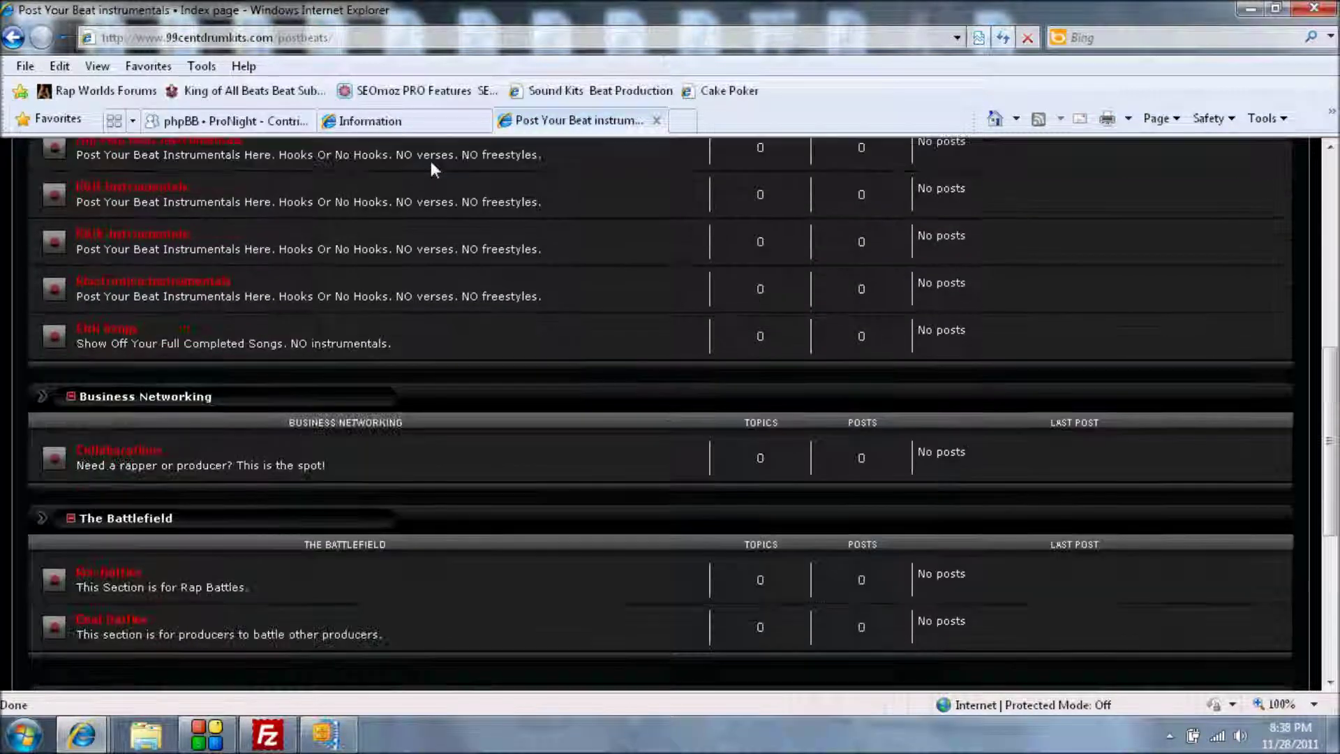
scroll(431, 167, down, 2)
scroll(431, 167, down, 1)
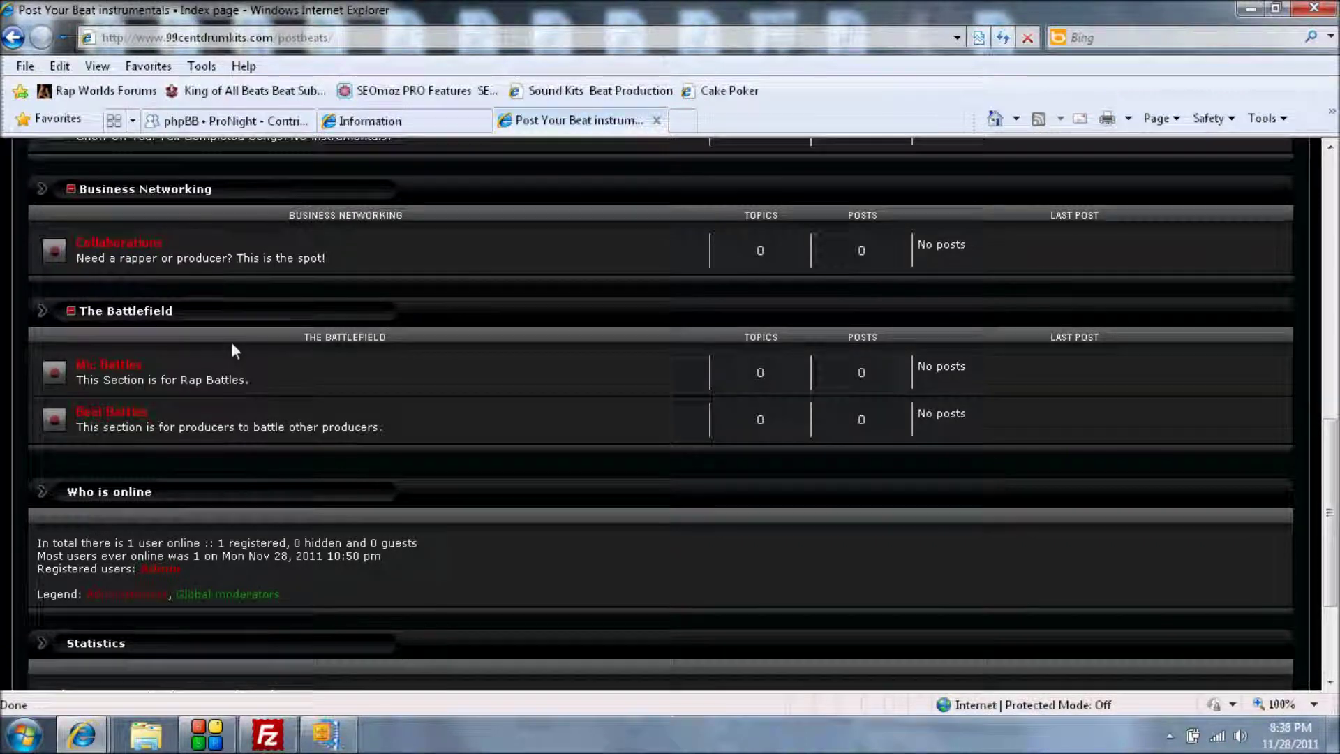
scroll(233, 344, down, 1)
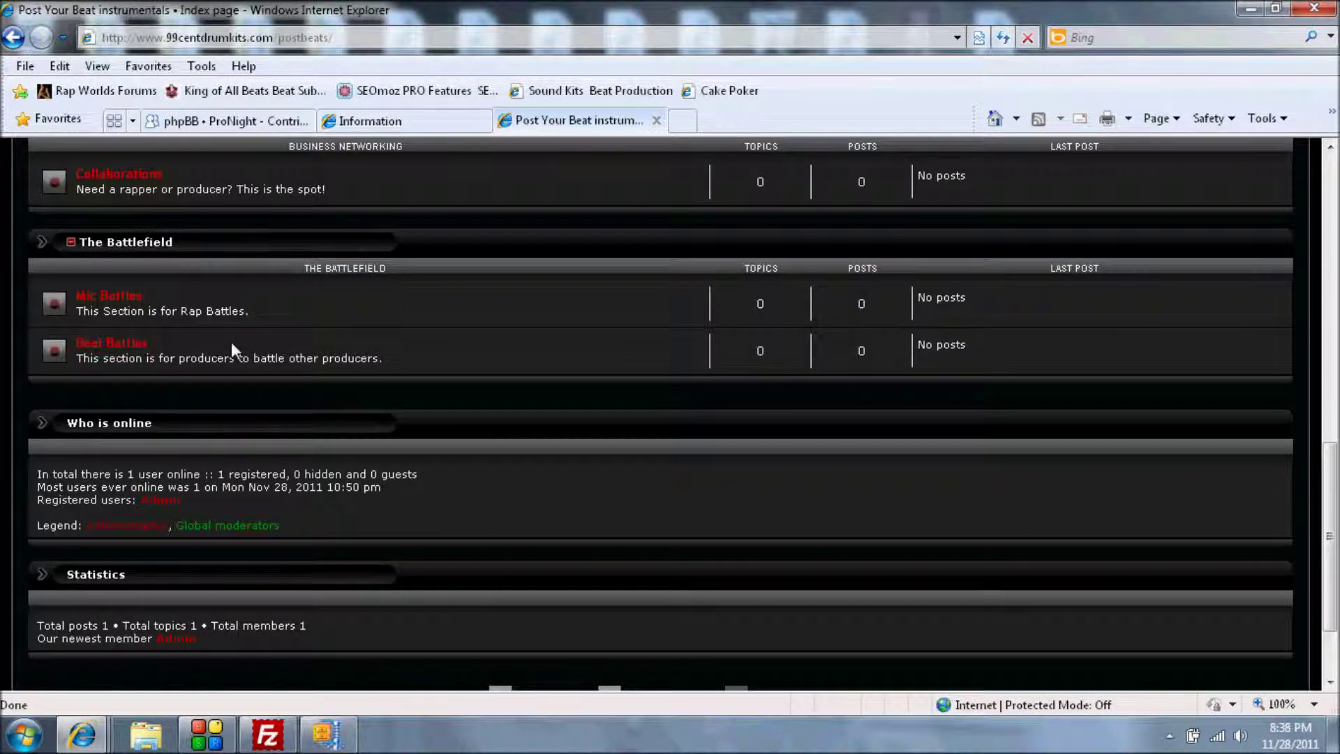
scroll(232, 341, up, 3)
scroll(232, 341, up, 5)
scroll(231, 342, up, 3)
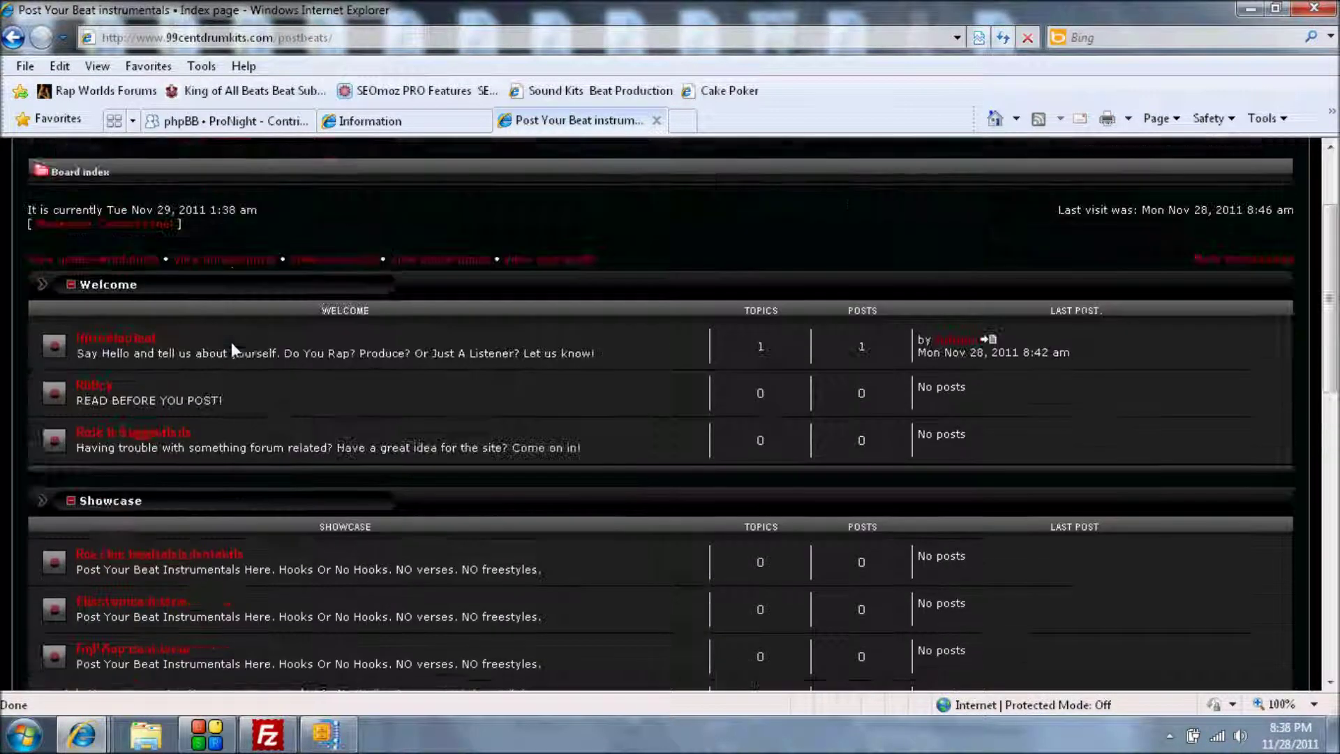
scroll(232, 342, up, 2)
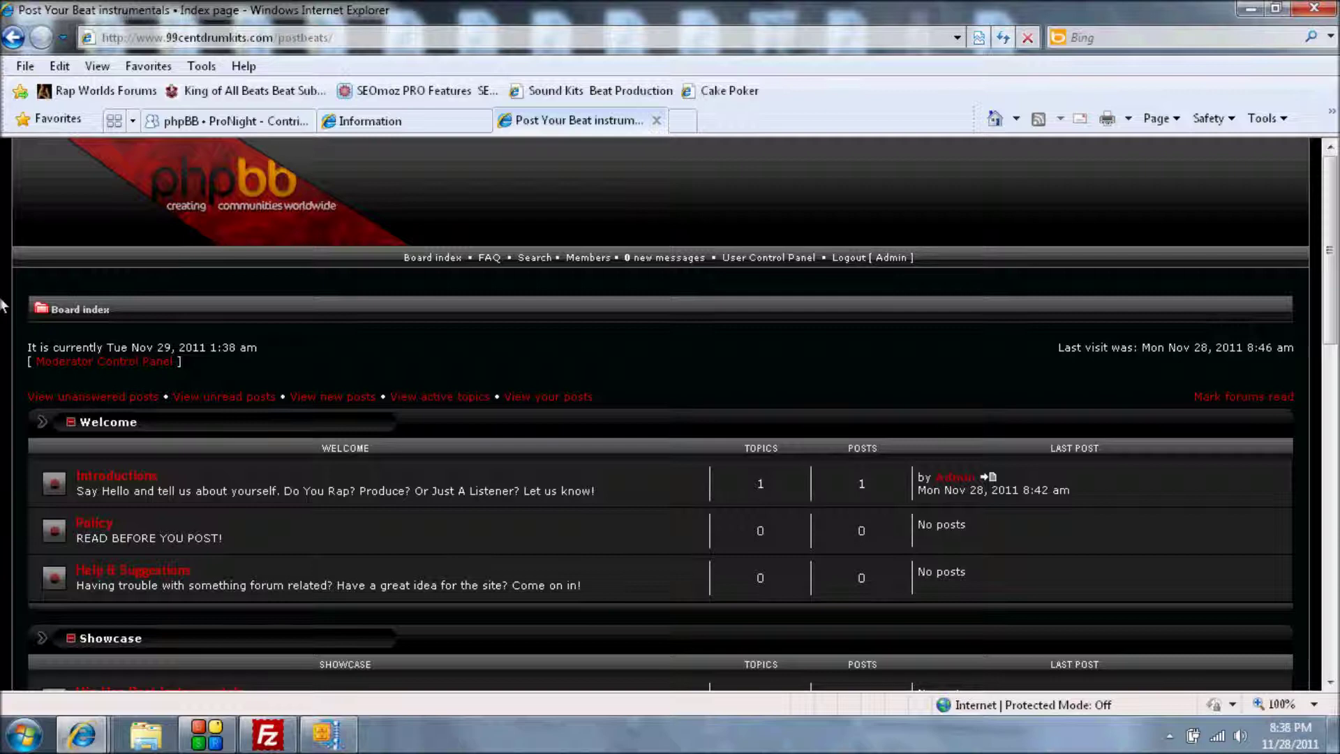
Step: Open the admin Board settings page, confirming site name 'Post Your Beat instrumentals' and ExtremeDark Red default style
click(210, 124)
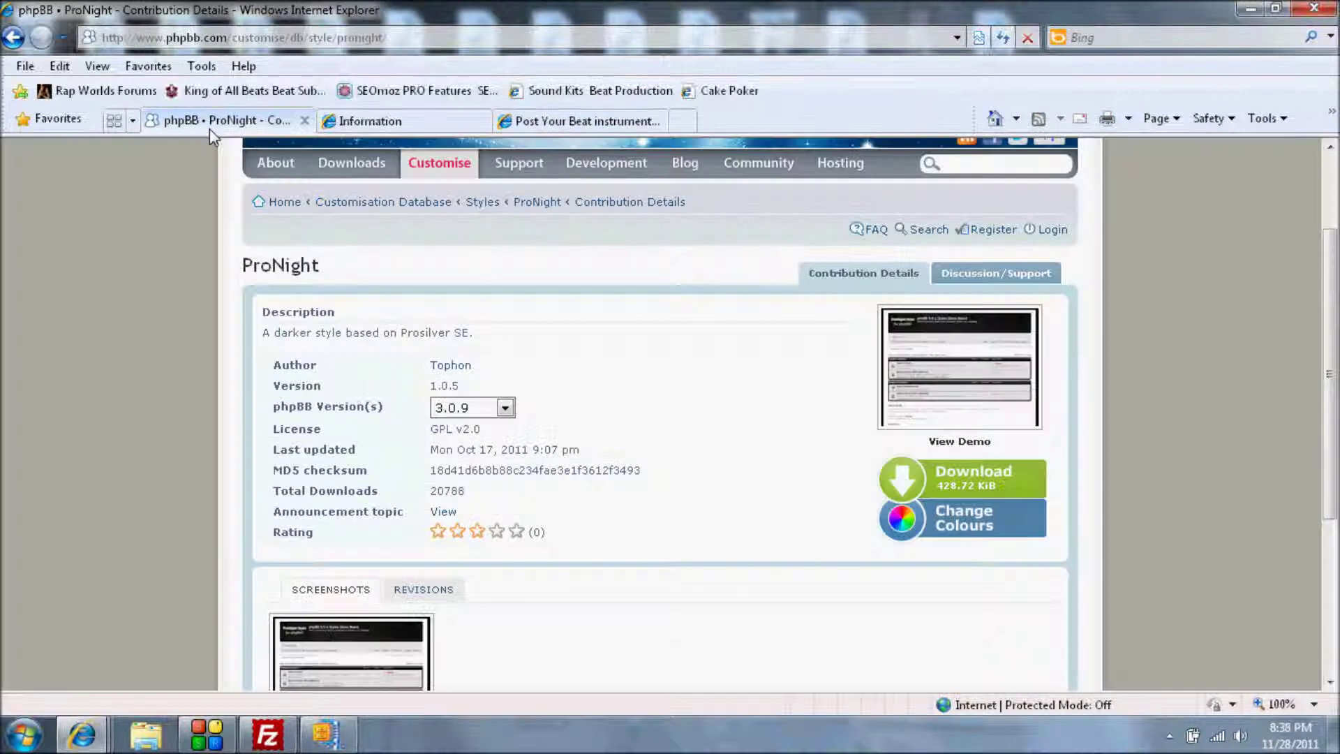
click(362, 125)
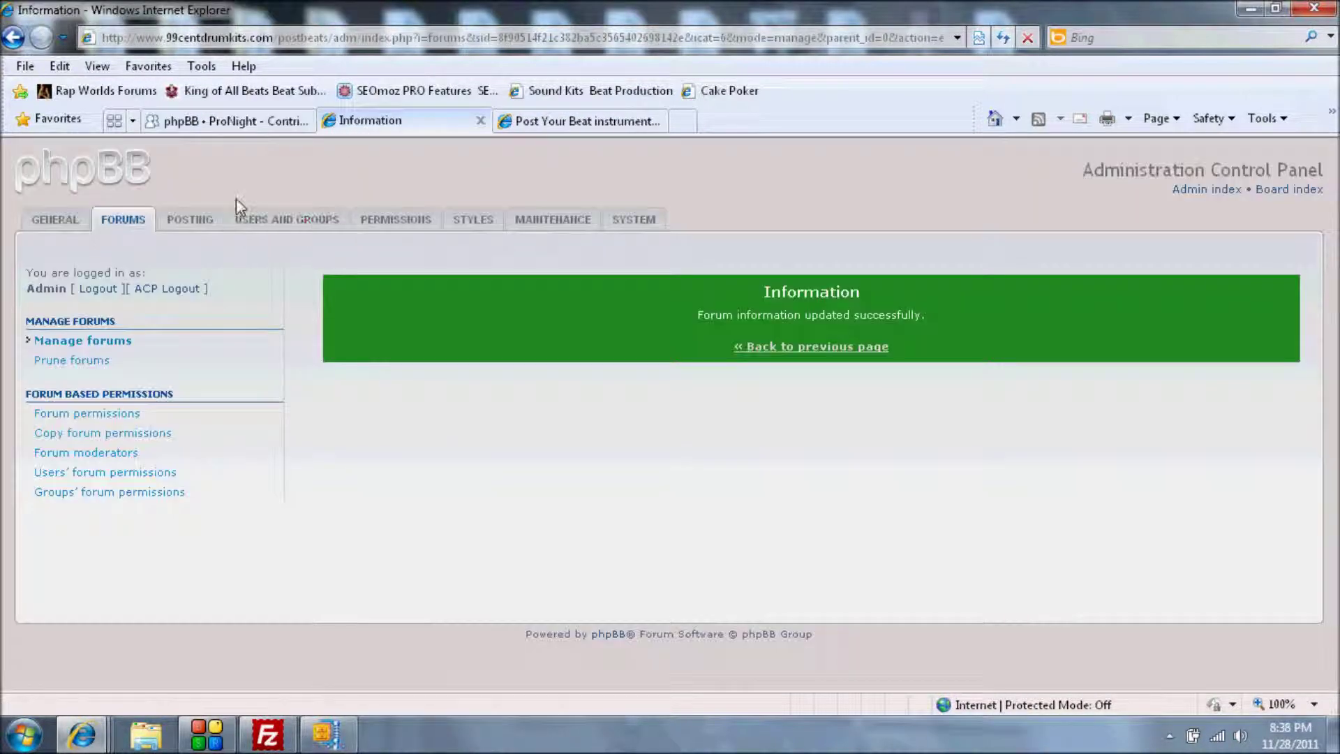
click(70, 221)
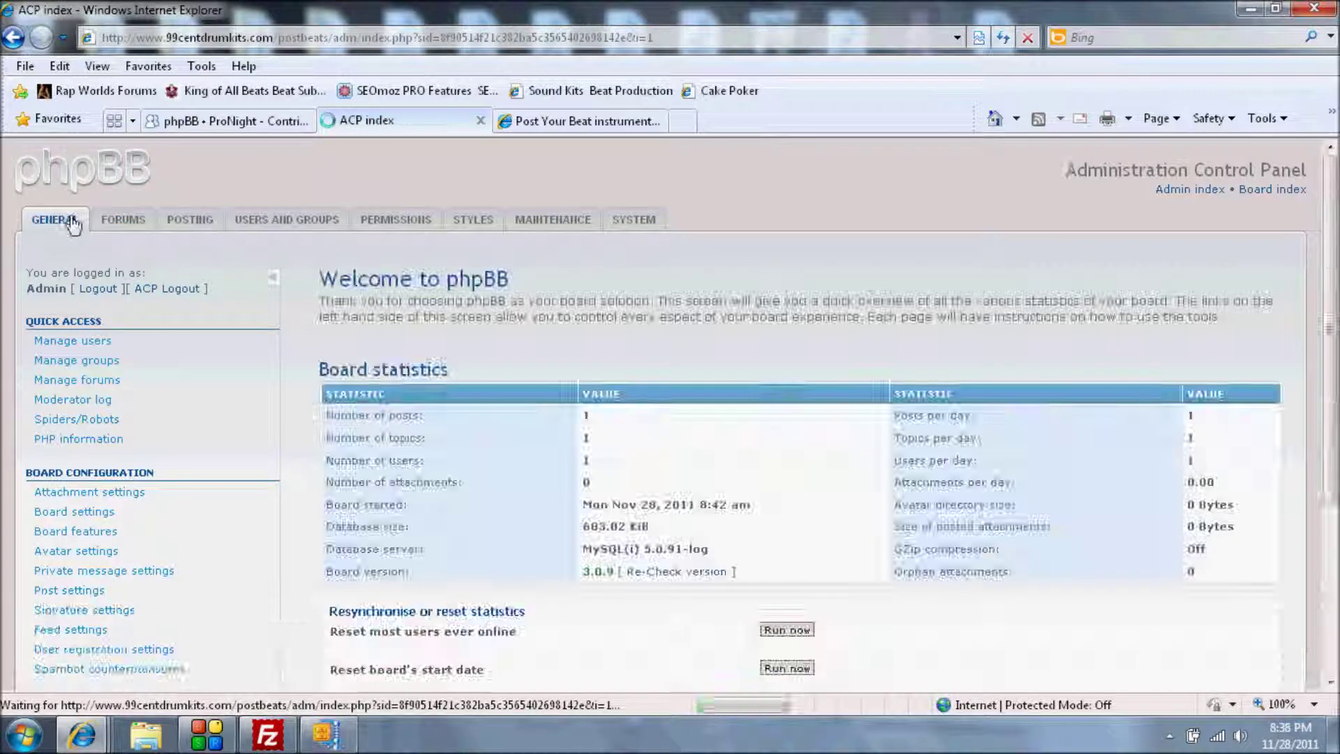
scroll(70, 293, down, 1)
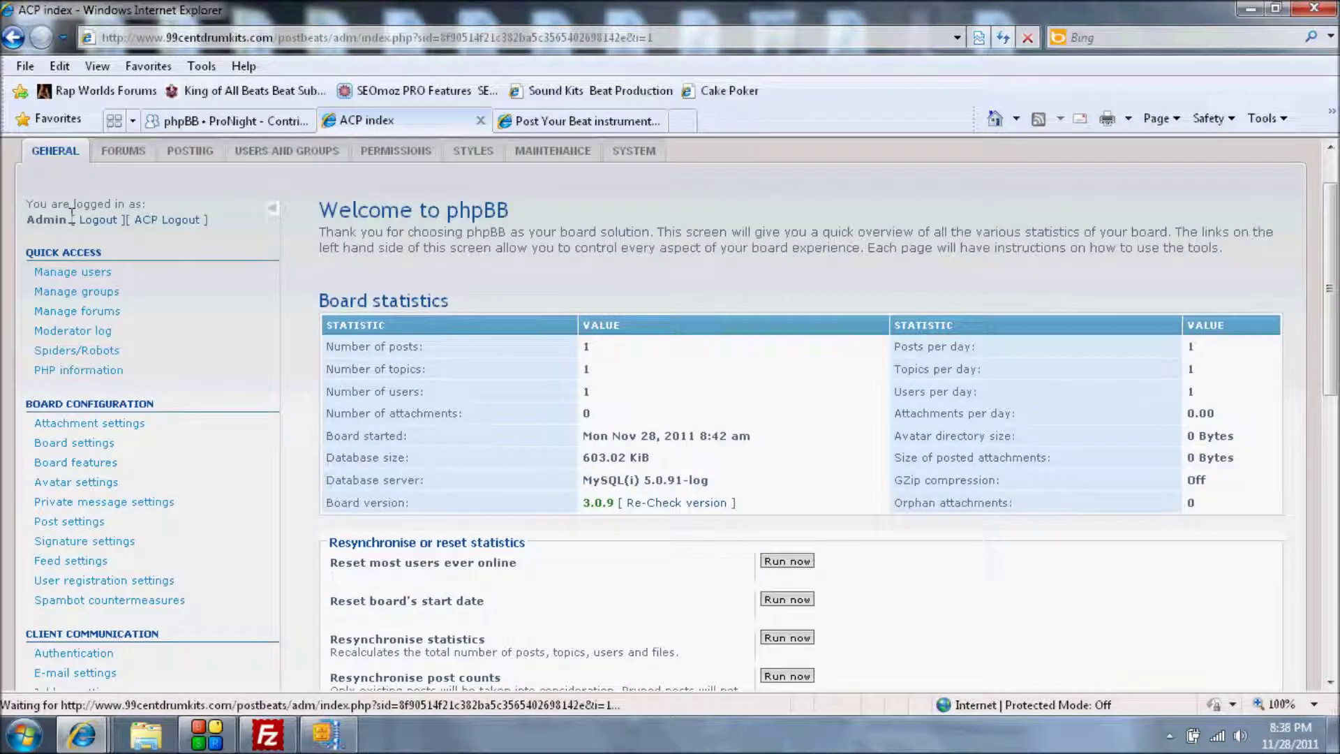
click(73, 425)
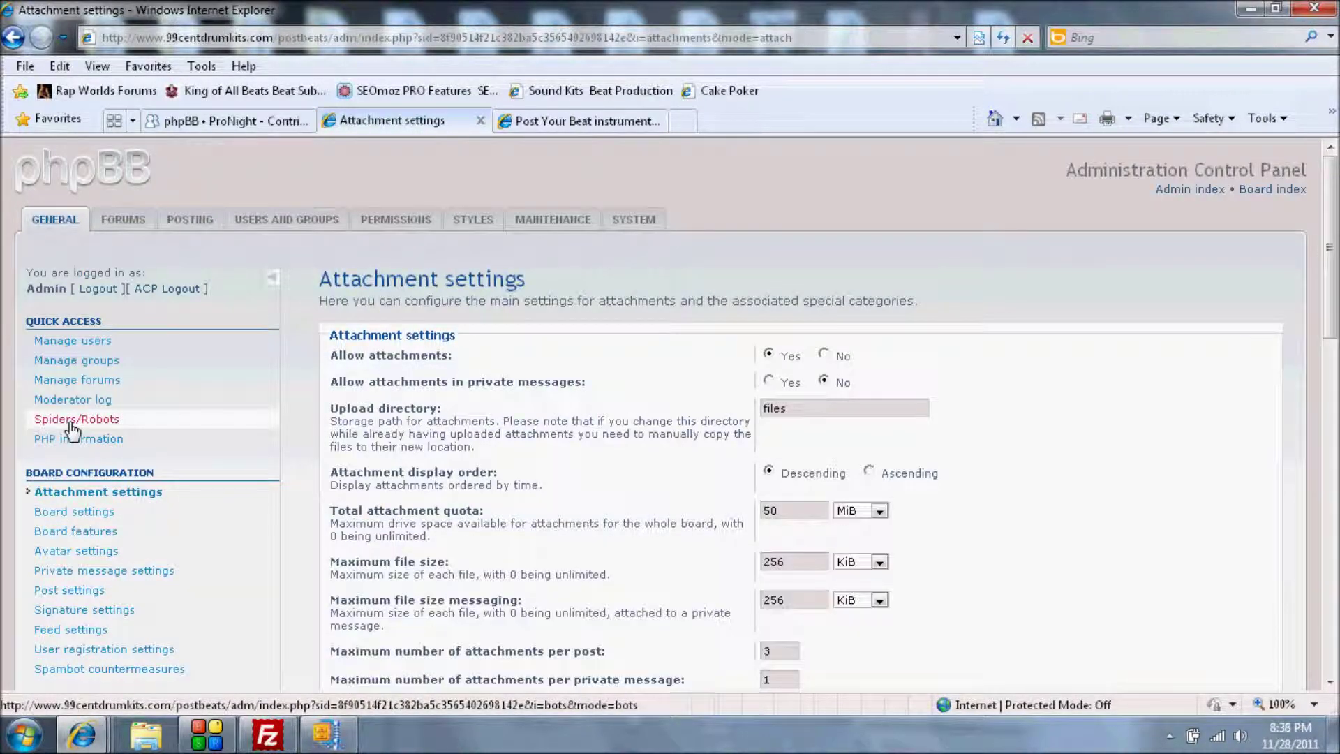
click(62, 512)
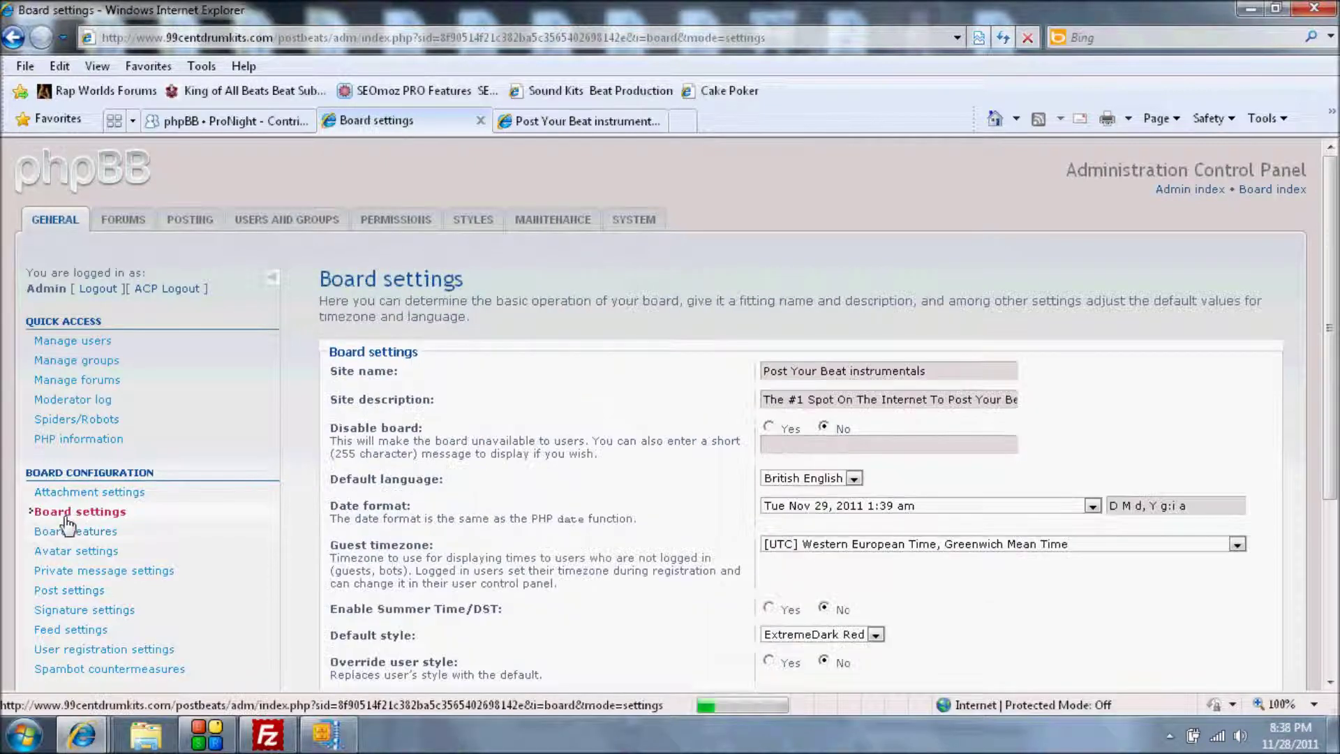
click(554, 122)
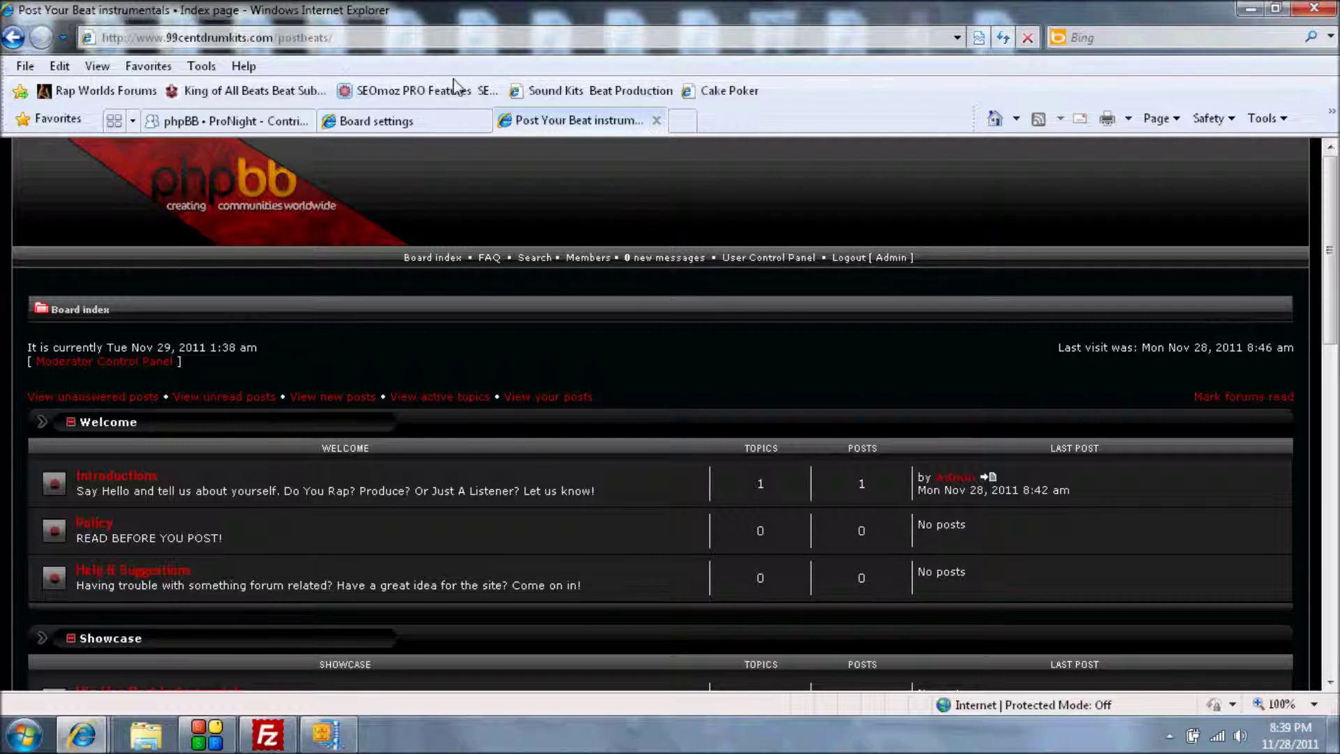
click(396, 118)
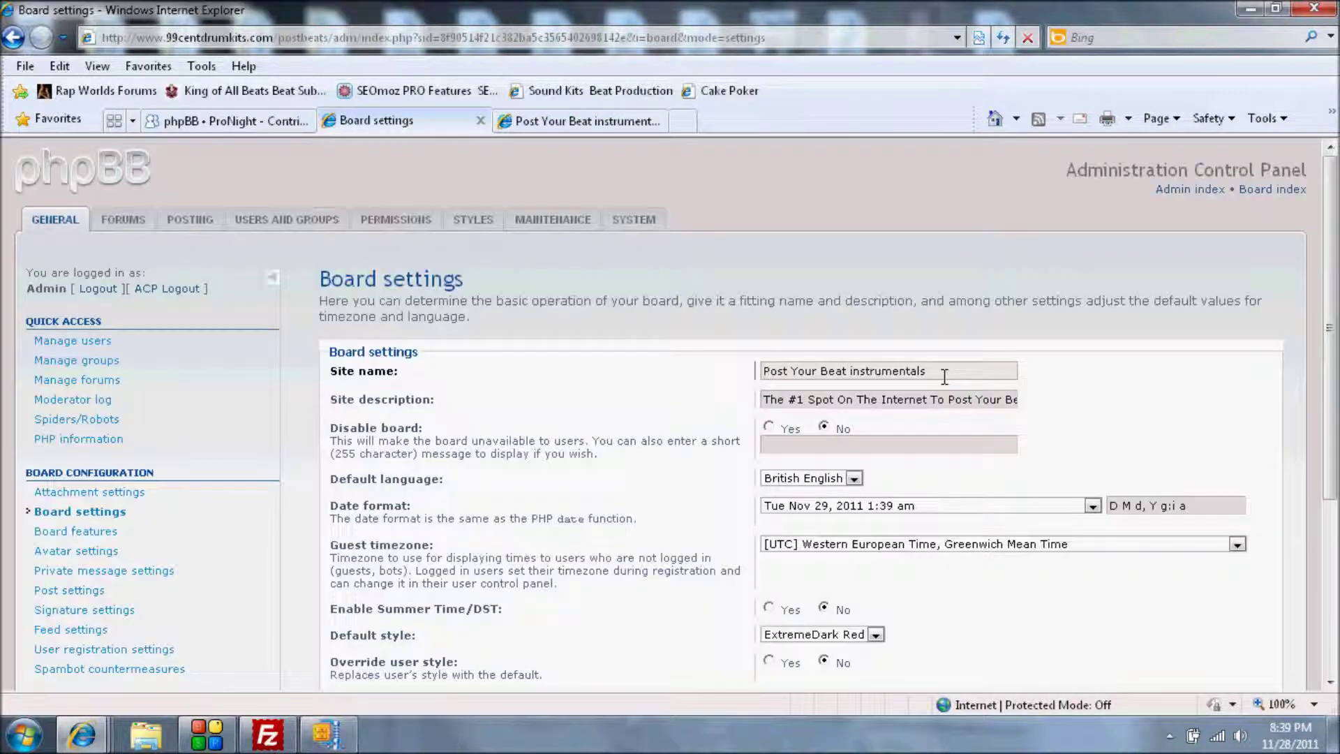